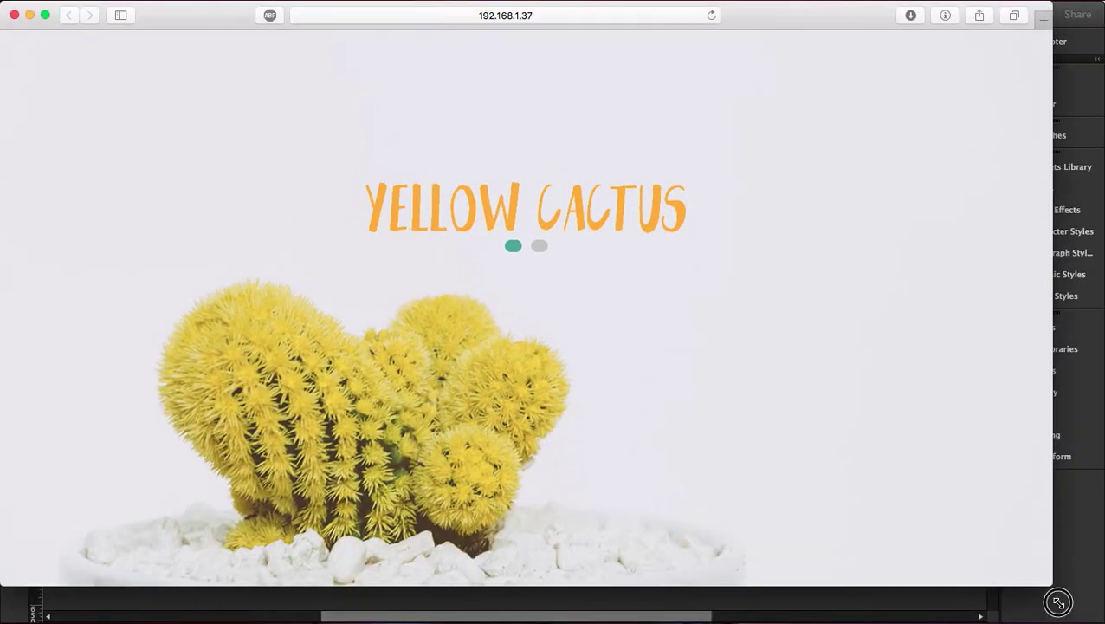
Return to the Muse editor and bring up the blank second Home page
mouse_move(1095, 621)
left_mouse_down()
mouse_move(977, 508)
mouse_move(770, 494)
mouse_move(558, 424)
mouse_move(402, 318)
mouse_move(365, 313)
mouse_move(407, 318)
mouse_move(740, 521)
mouse_move(908, 547)
mouse_move(1048, 525)
mouse_move(1088, 565)
mouse_move(1102, 622)
left_mouse_up()
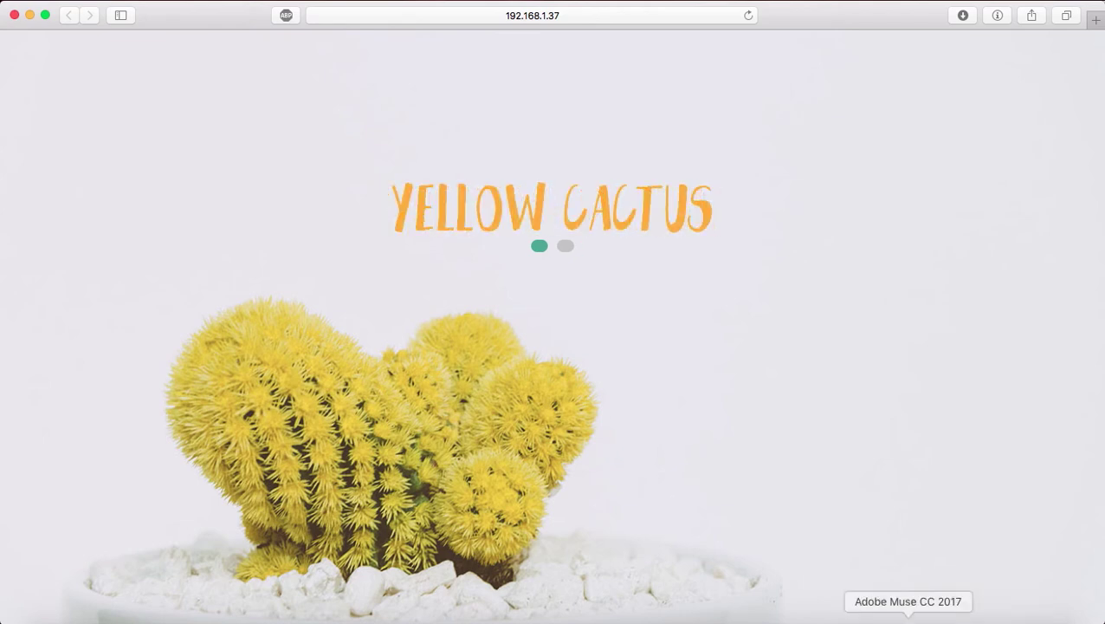
left_click(907, 616)
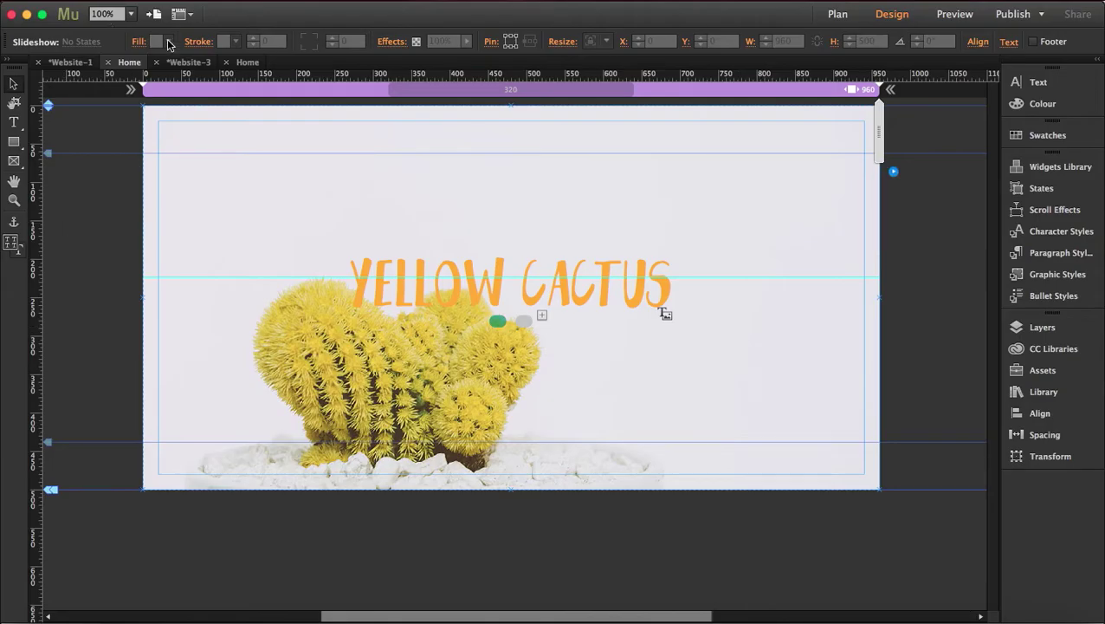
left_click(243, 63)
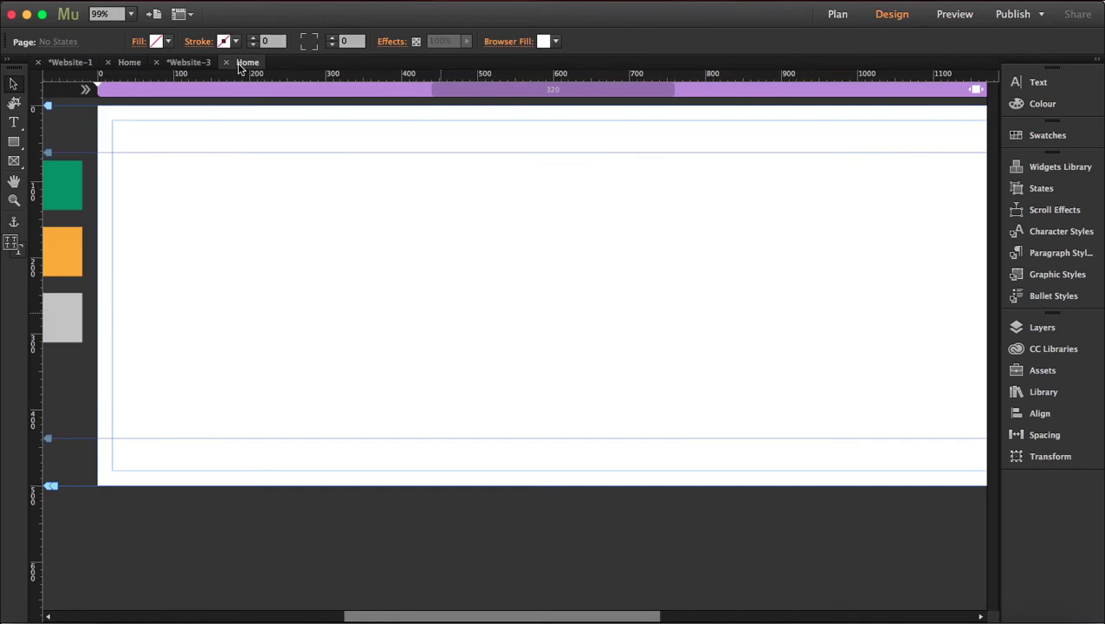
scroll(352, 262, "left", 2)
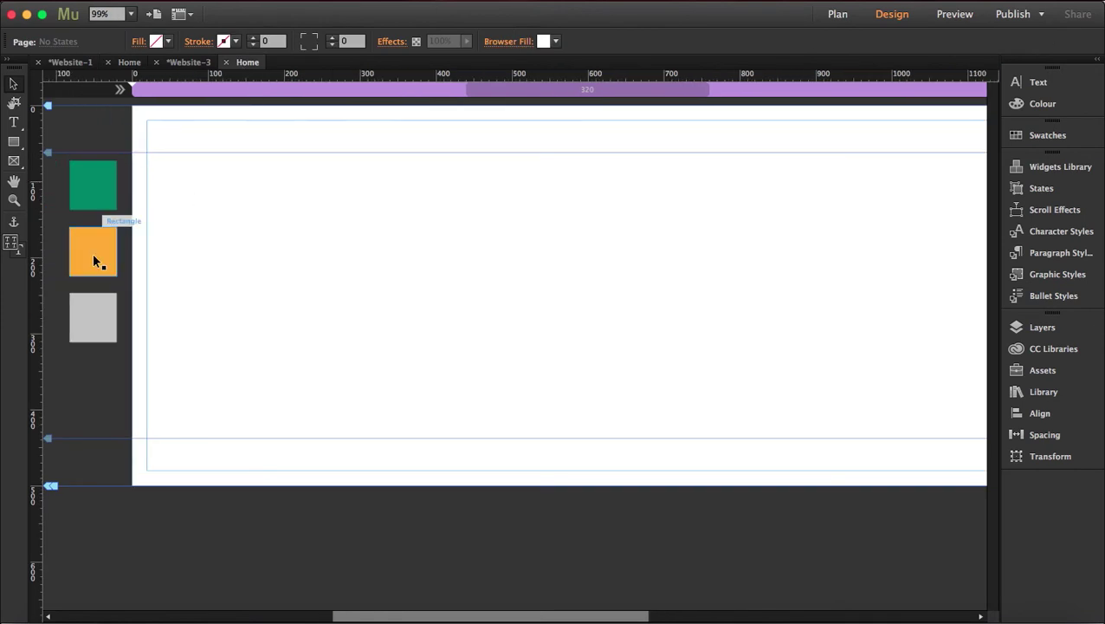
scroll(565, 244, "right", 5)
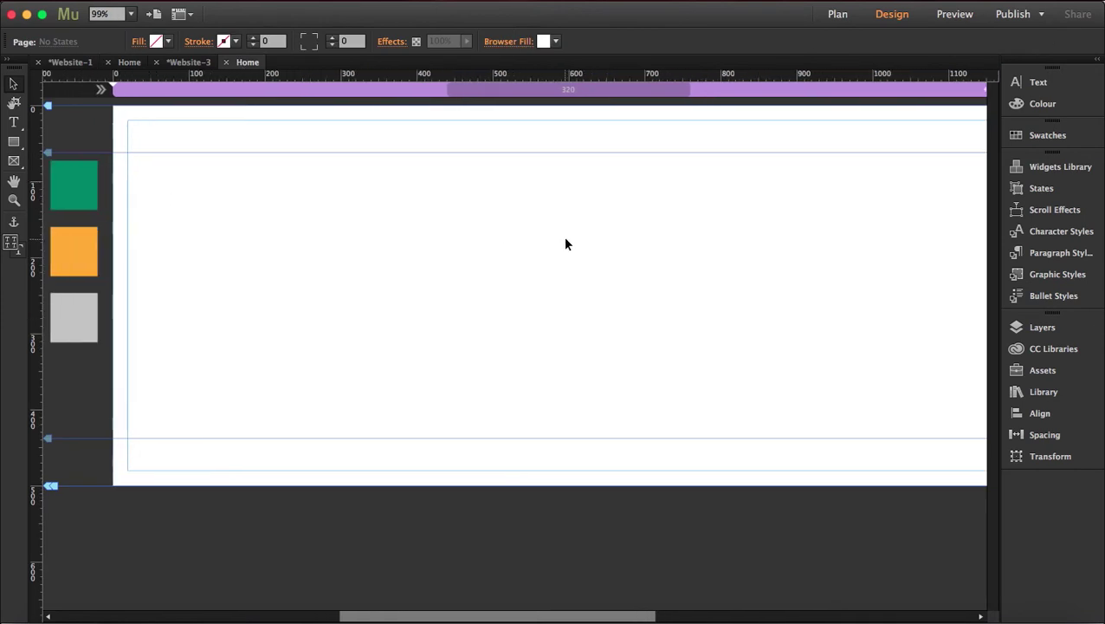
scroll(564, 244, "left", 1)
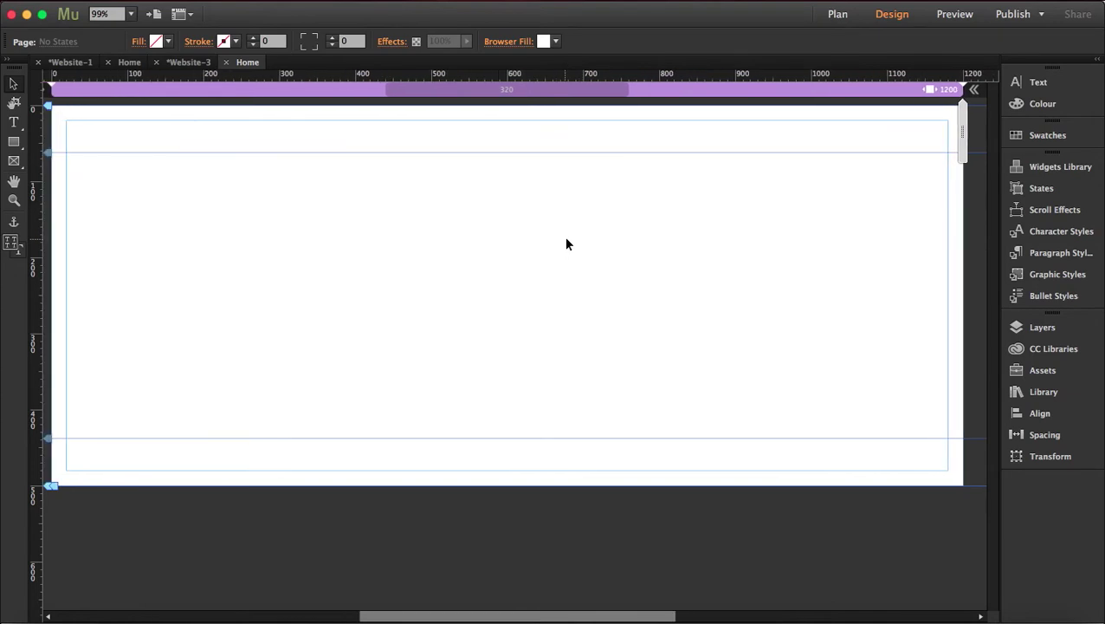
Place a Full screen slideshow from the Widgets Library Slideshows category onto the page
left_click(1039, 168)
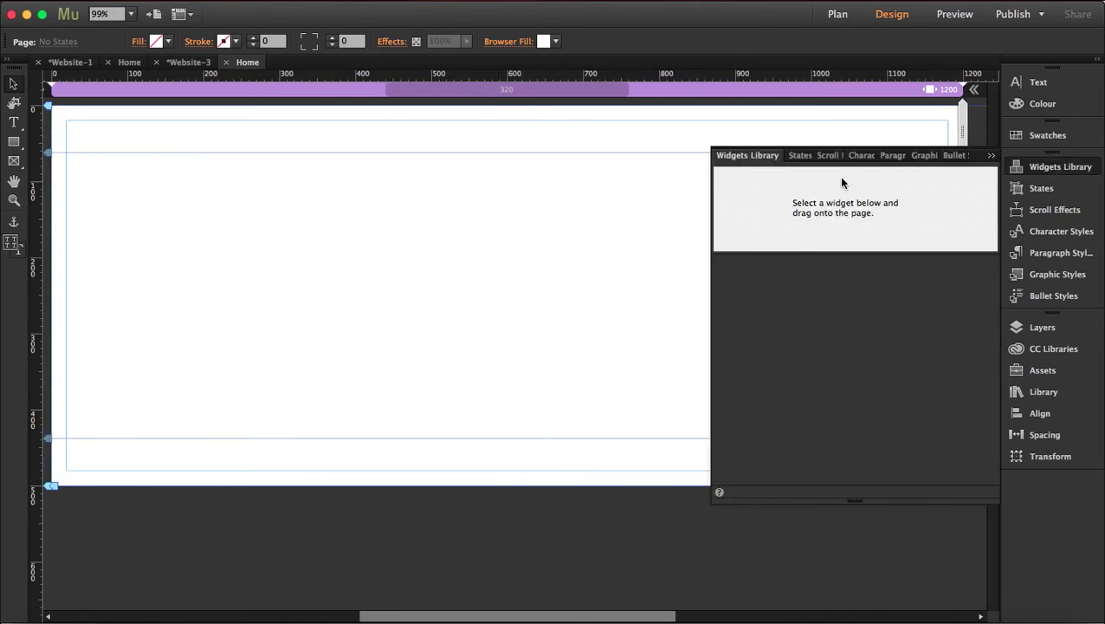
left_click(715, 348)
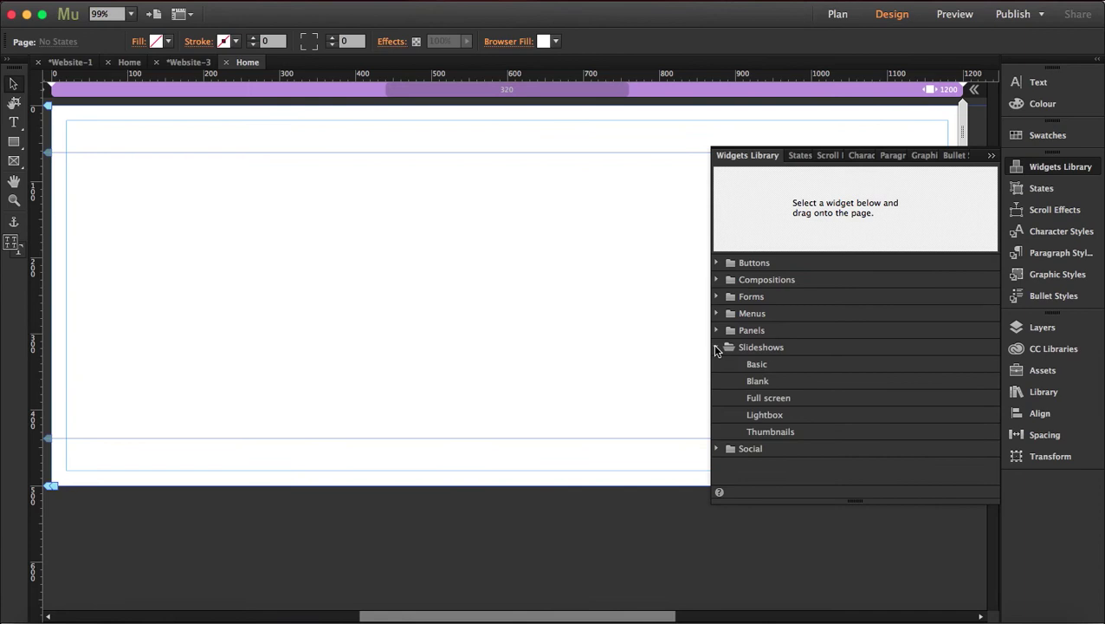
left_click(751, 396)
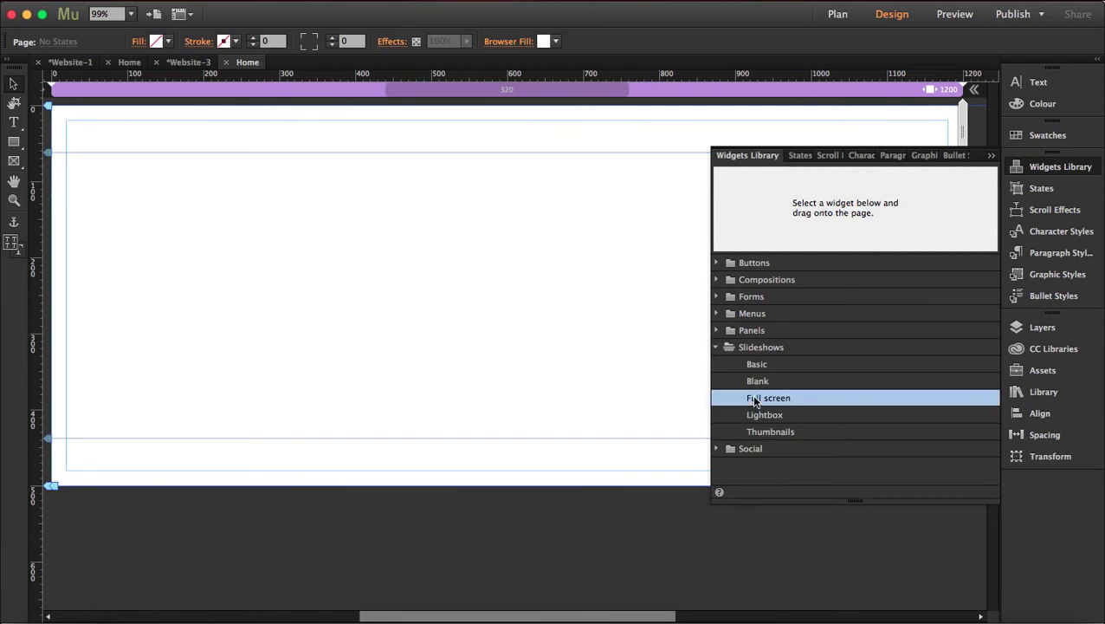
left_click_drag(727, 400, 274, 209)
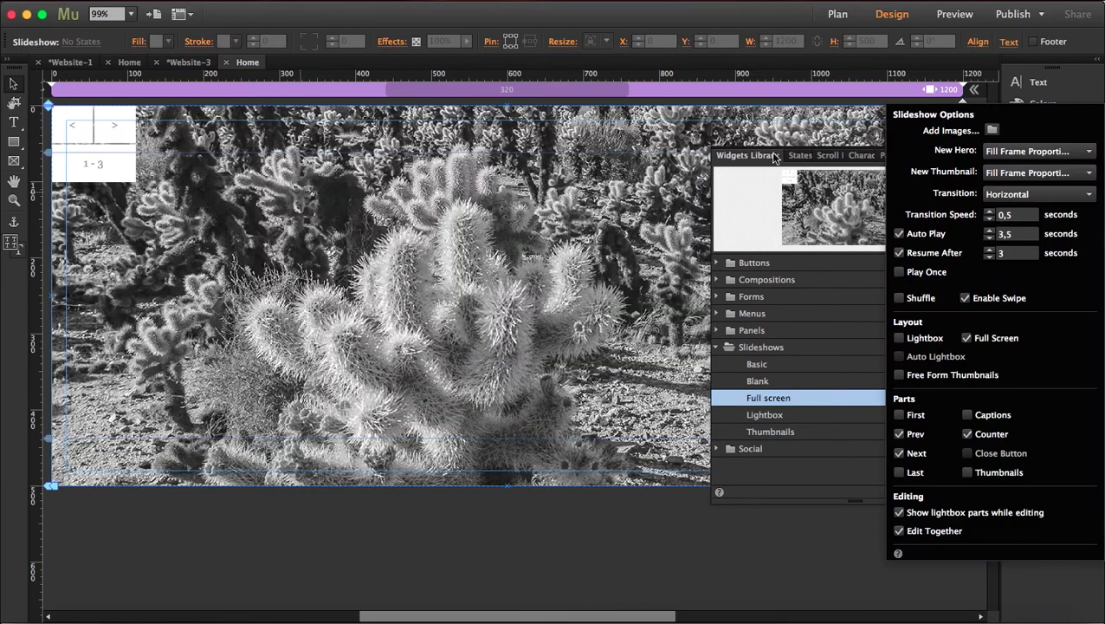
left_click(606, 271)
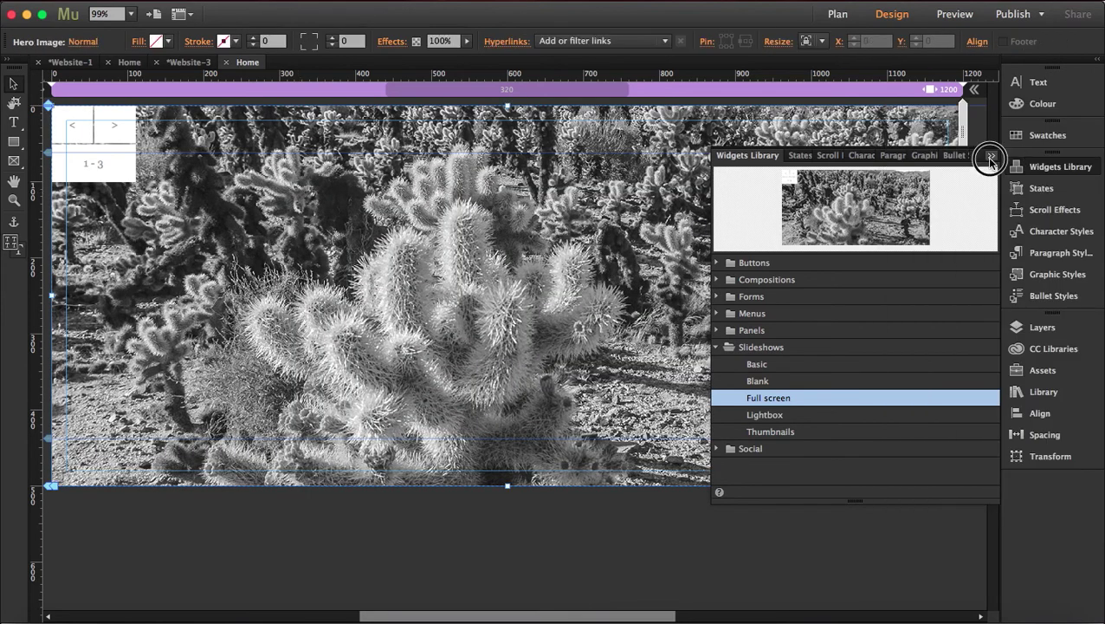
left_click(990, 157)
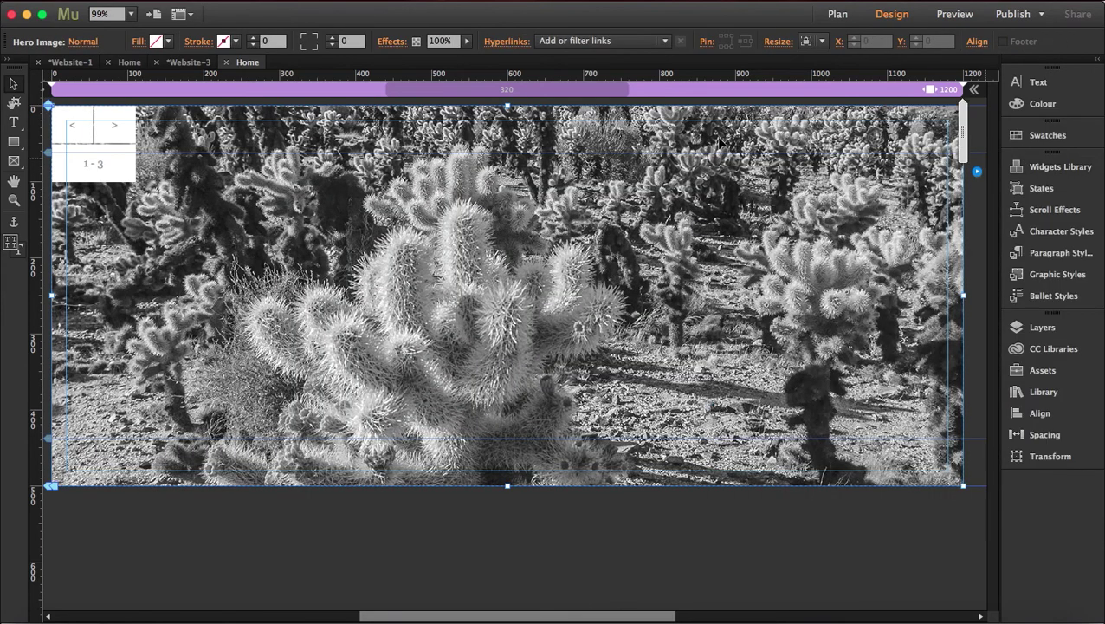
Test the slideshow arrows, then delete the 1 - 3 counter and the whole slideshow
left_click(118, 131)
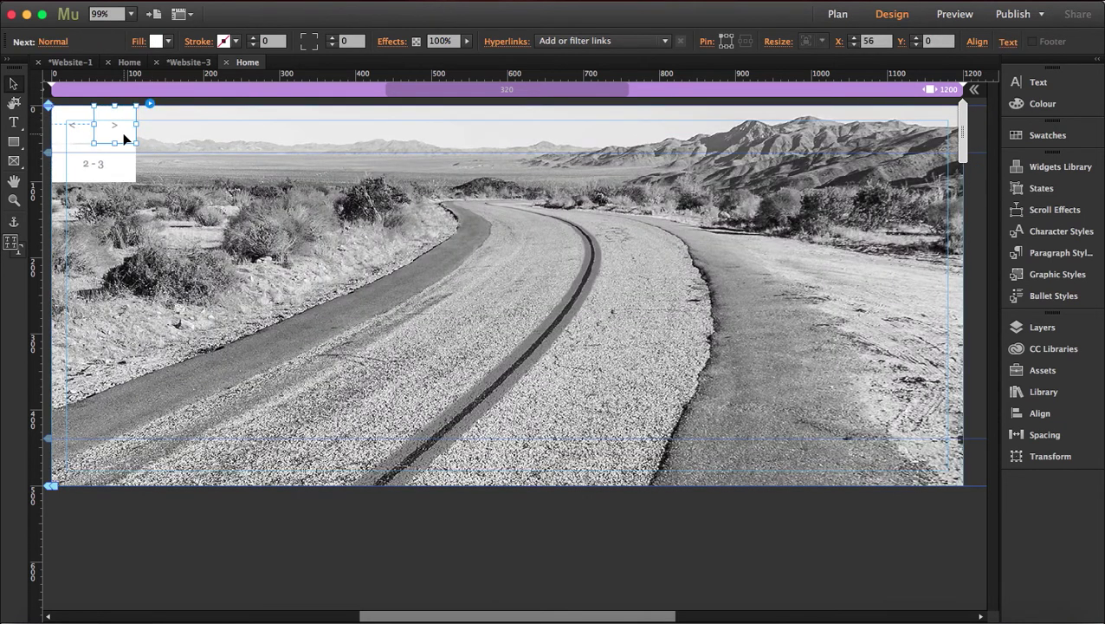
left_click(82, 127)
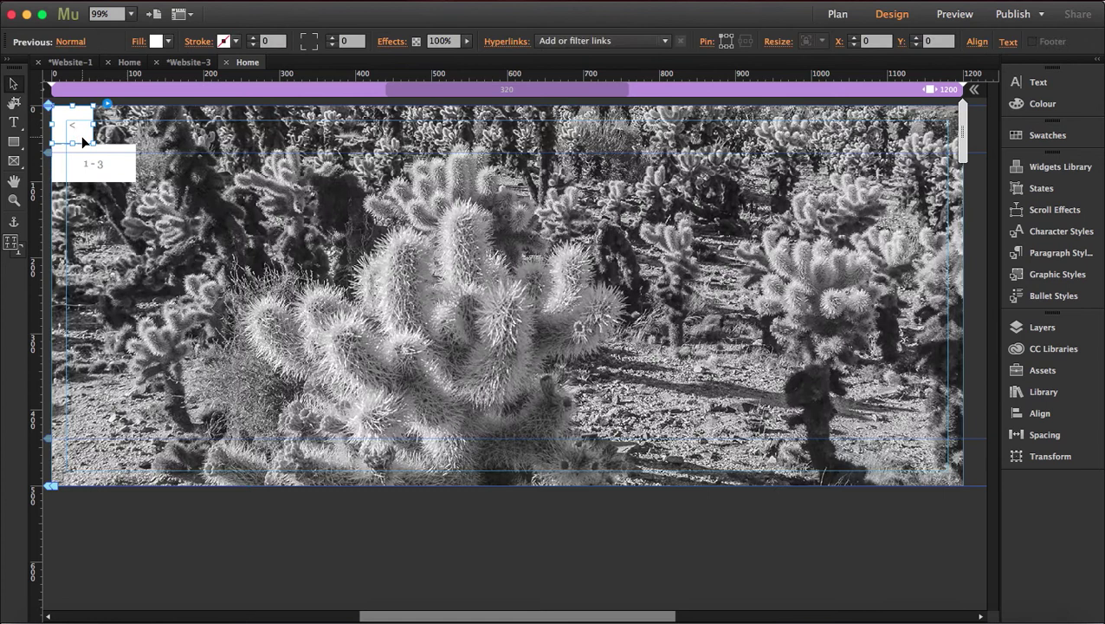
left_click(118, 162)
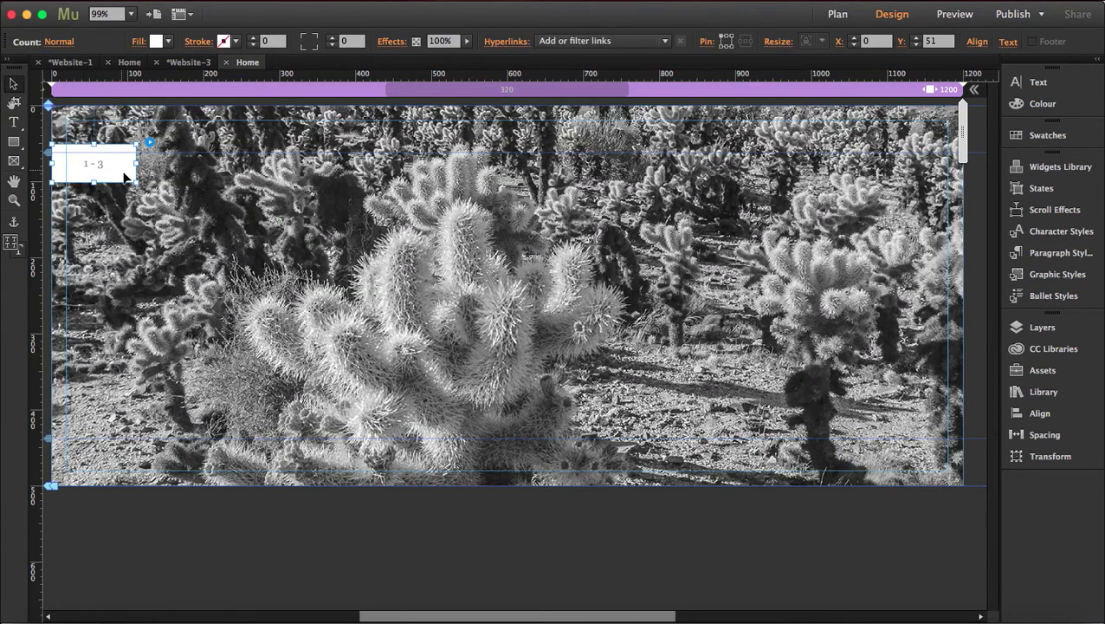
key("Delete")
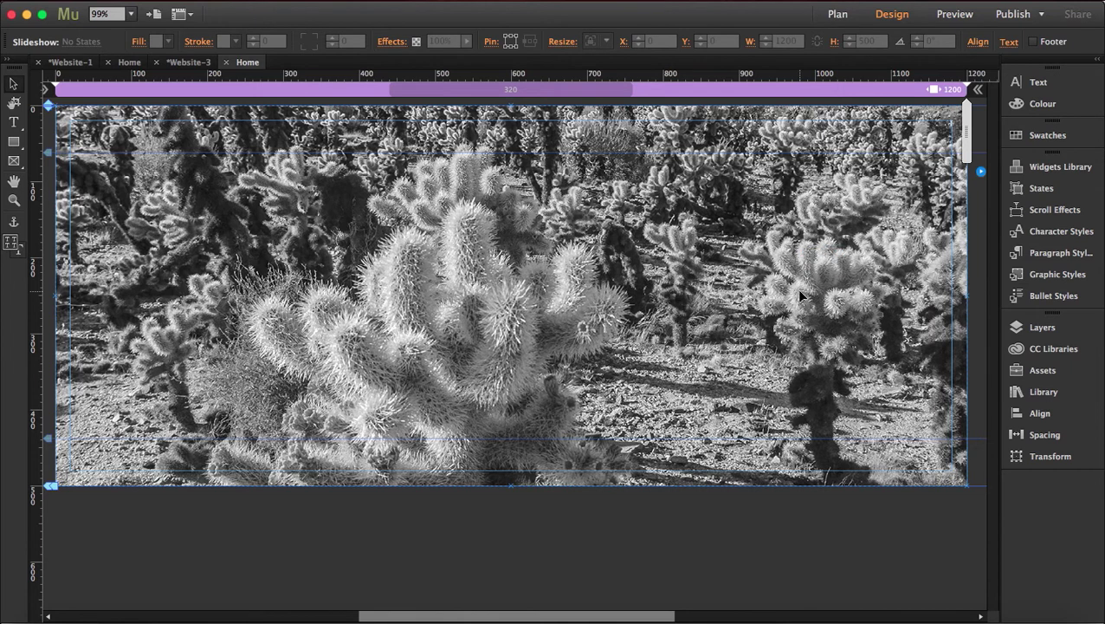
left_click(797, 290)
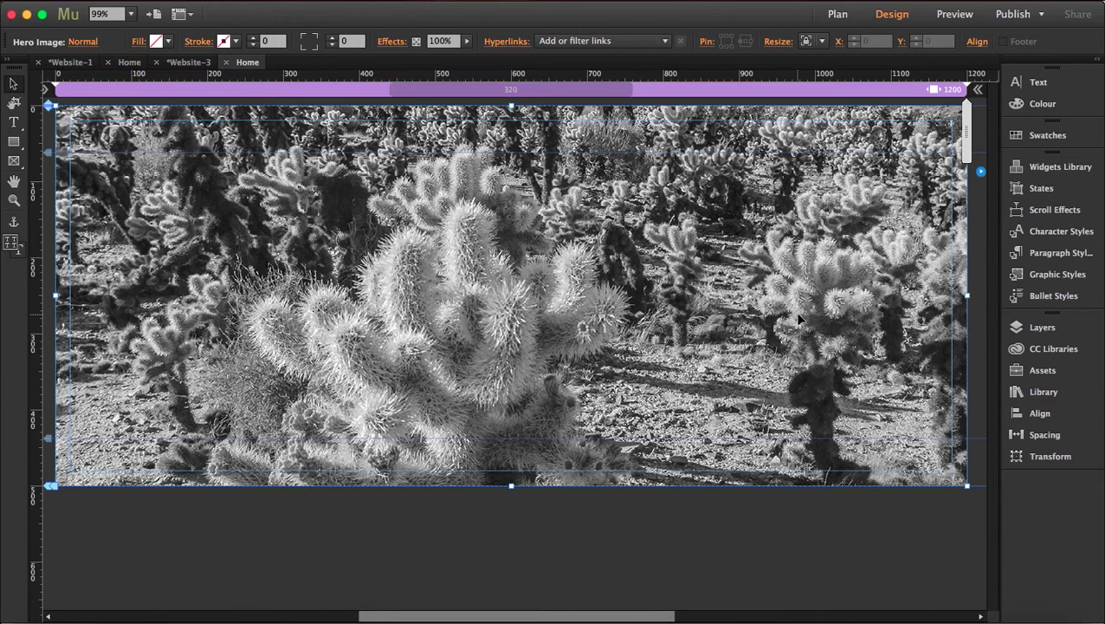
key("Delete")
key("Delete")
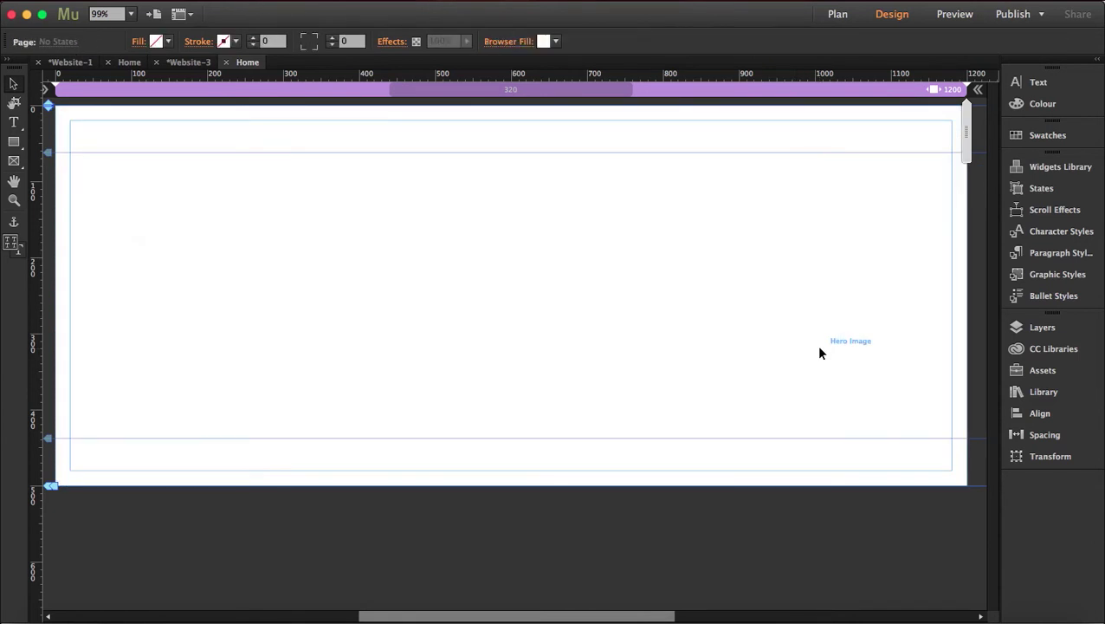
Place a new Full screen slideshow widget at the page's top-left corner
scroll(779, 433, "right", 5)
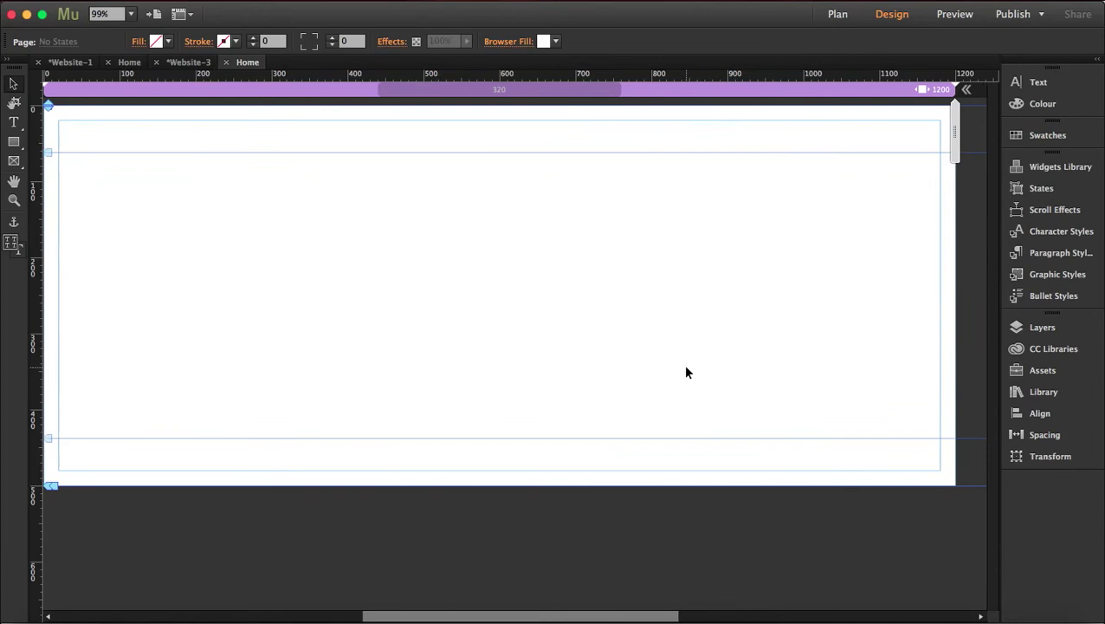
scroll(794, 342, "left", 11)
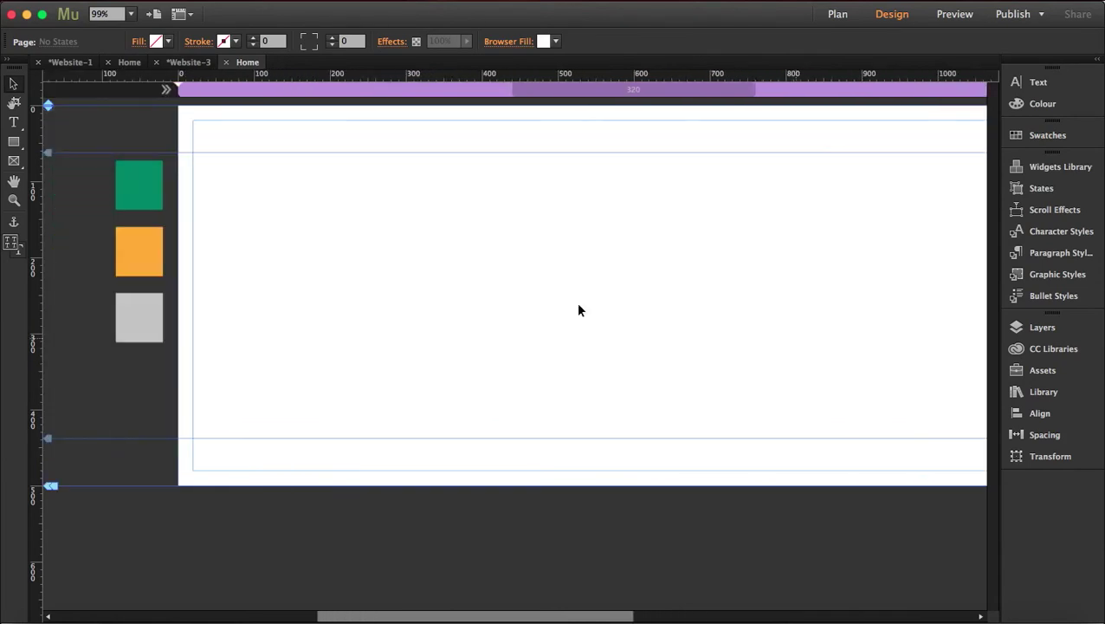
right_click(578, 309)
left_click(589, 223)
scroll(610, 227, "right", 2)
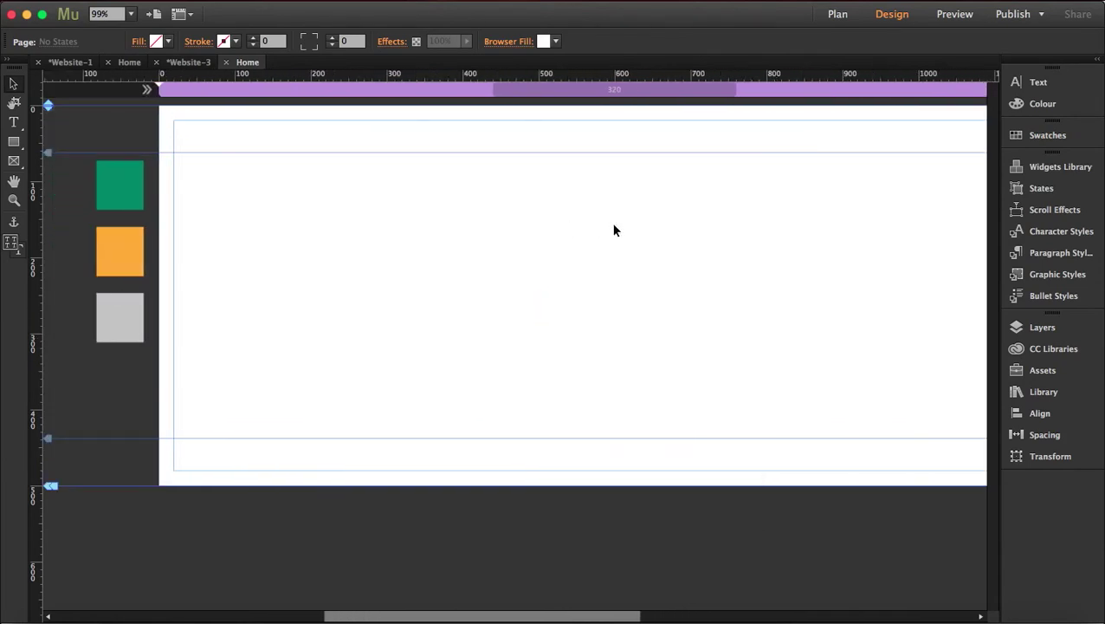
left_click(1061, 166)
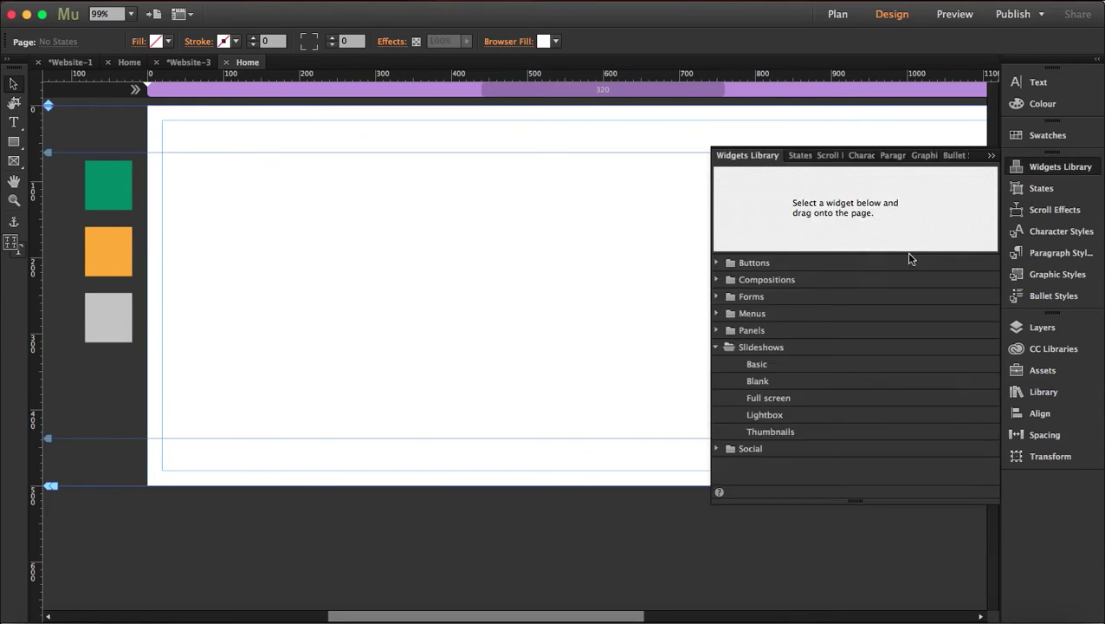
left_click(751, 400)
left_click_drag(752, 401, 325, 153)
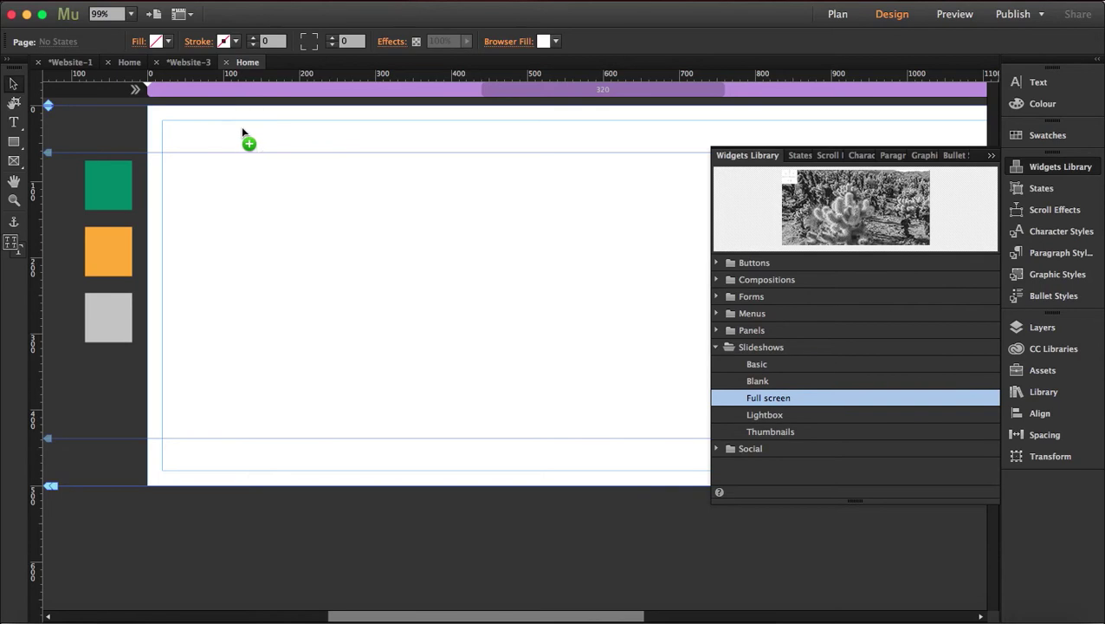
left_click_drag(236, 128, 196, 119)
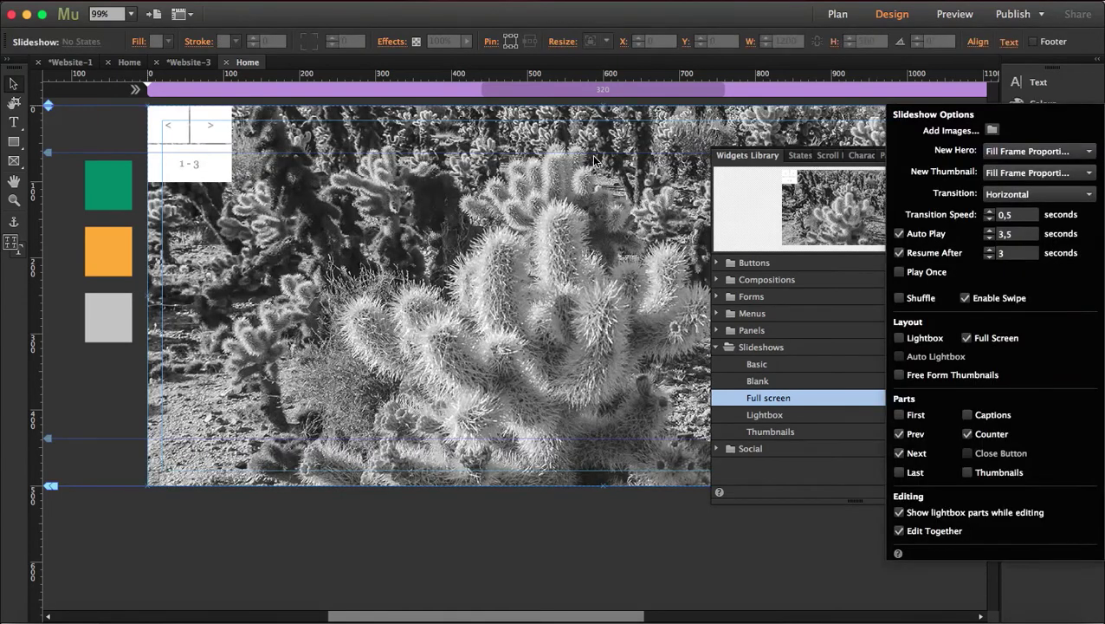
left_click(211, 176)
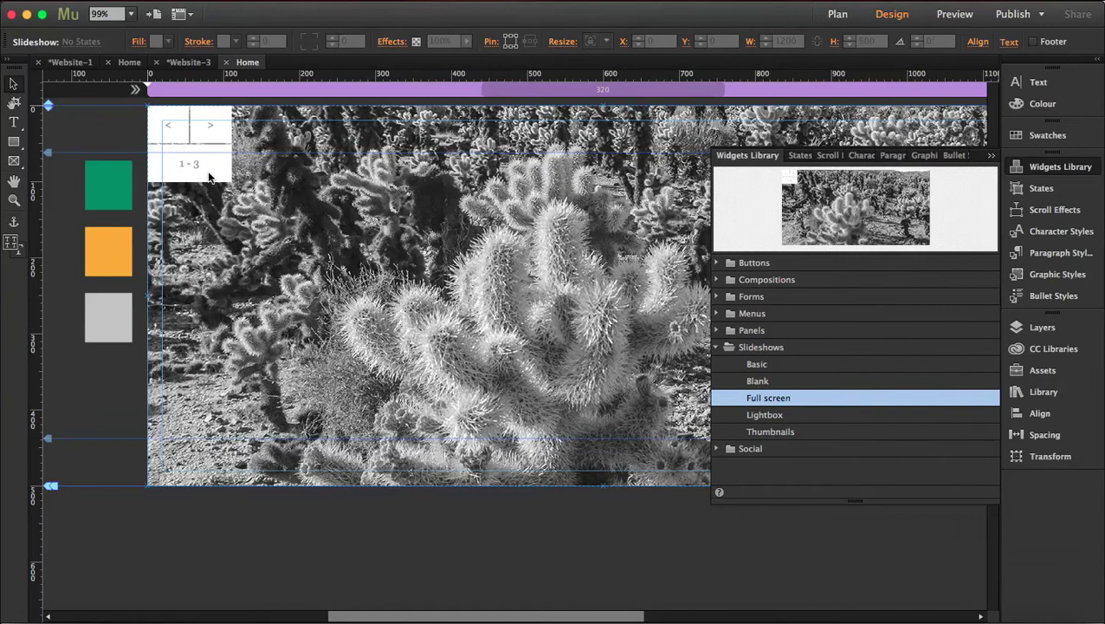
Delete the slideshow's 1 - 3 counter and its next and previous arrows
left_click(218, 168)
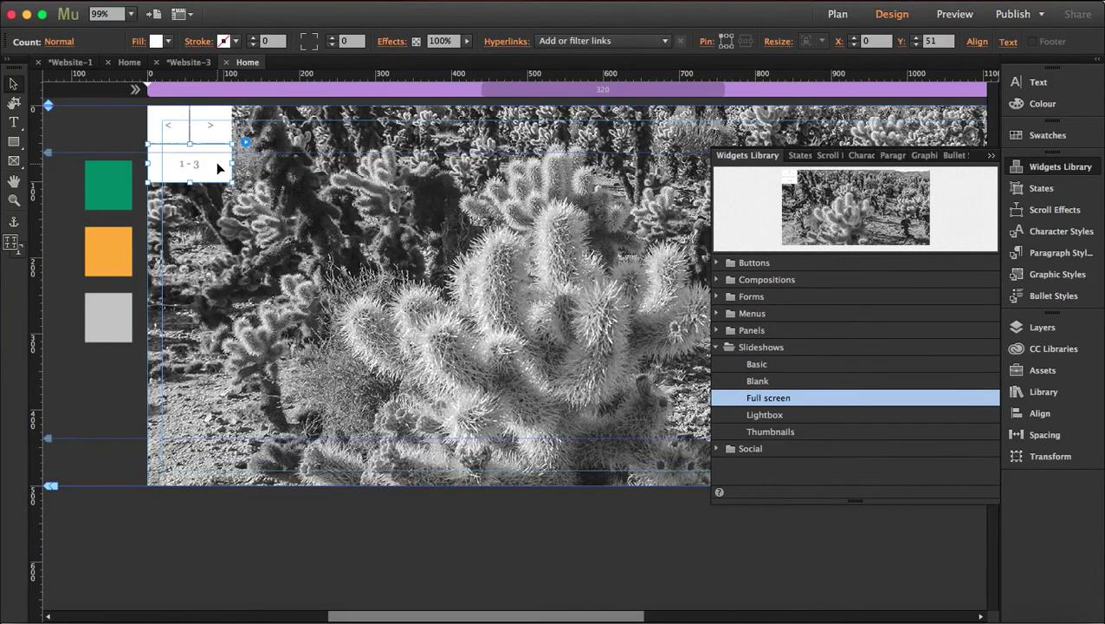
key("Delete")
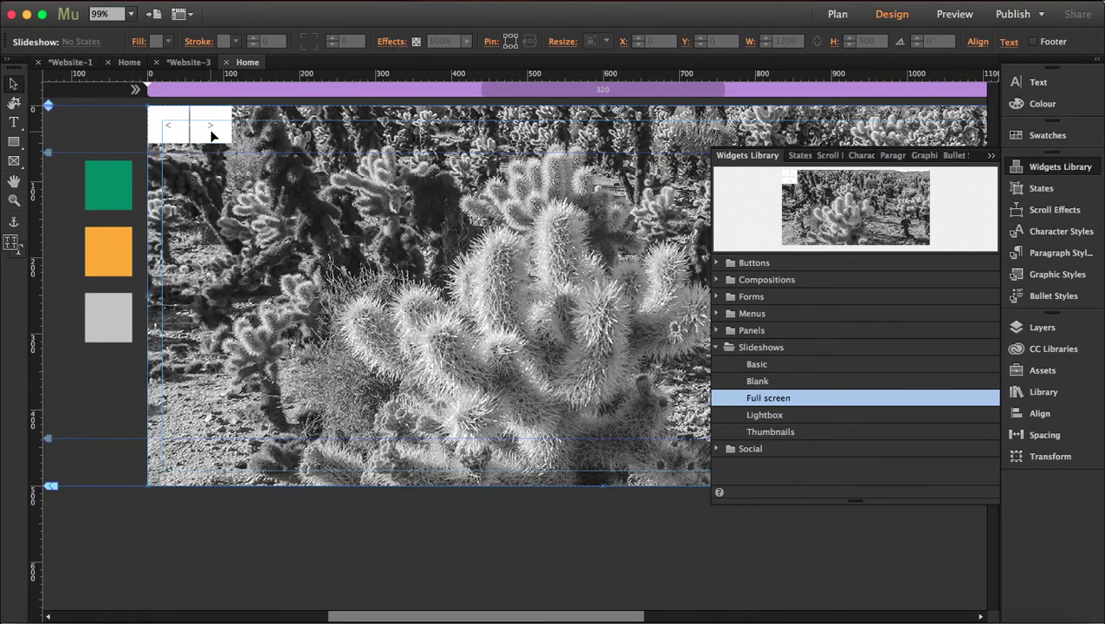
left_click(228, 130)
left_click(229, 130)
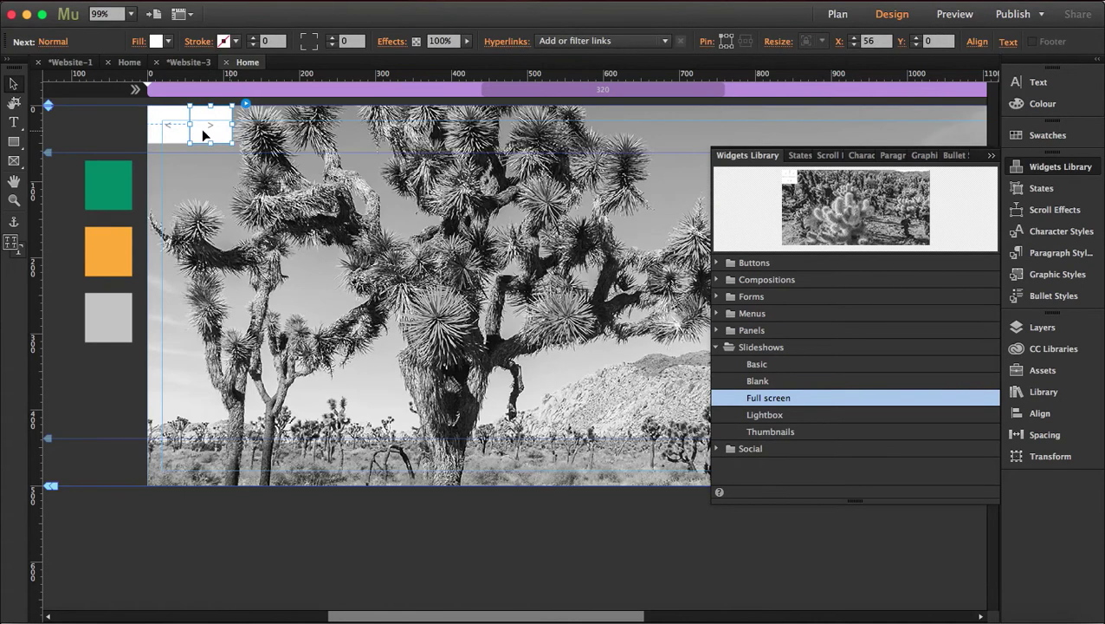
key("Delete")
left_click(178, 135)
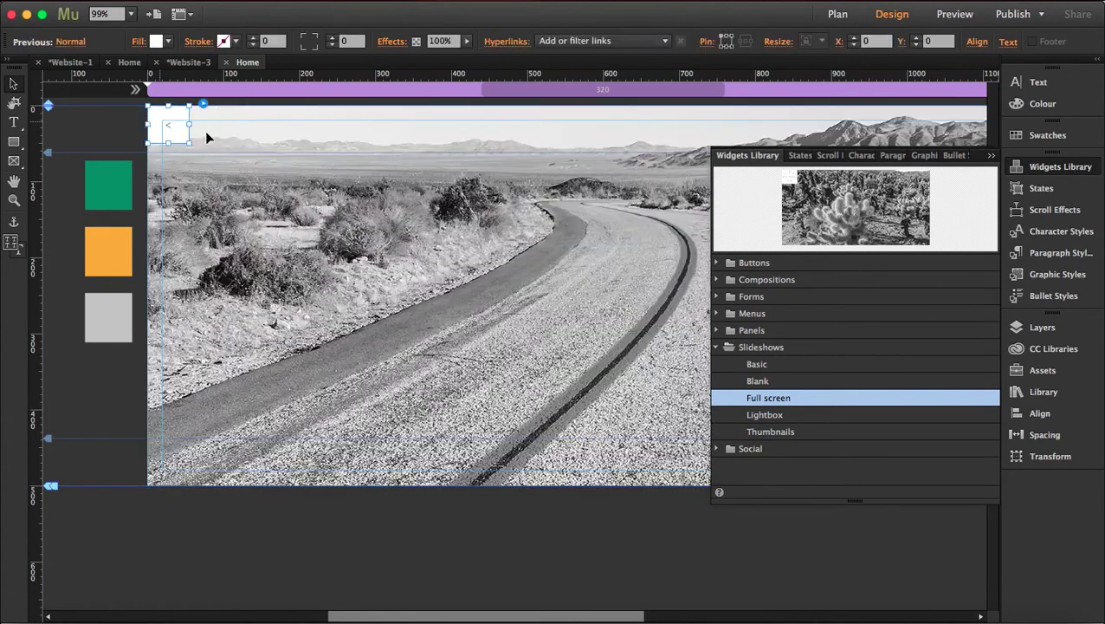
key("Delete")
Delete the current sample photo from the slideshow, leaving a blank frame
left_click(353, 245)
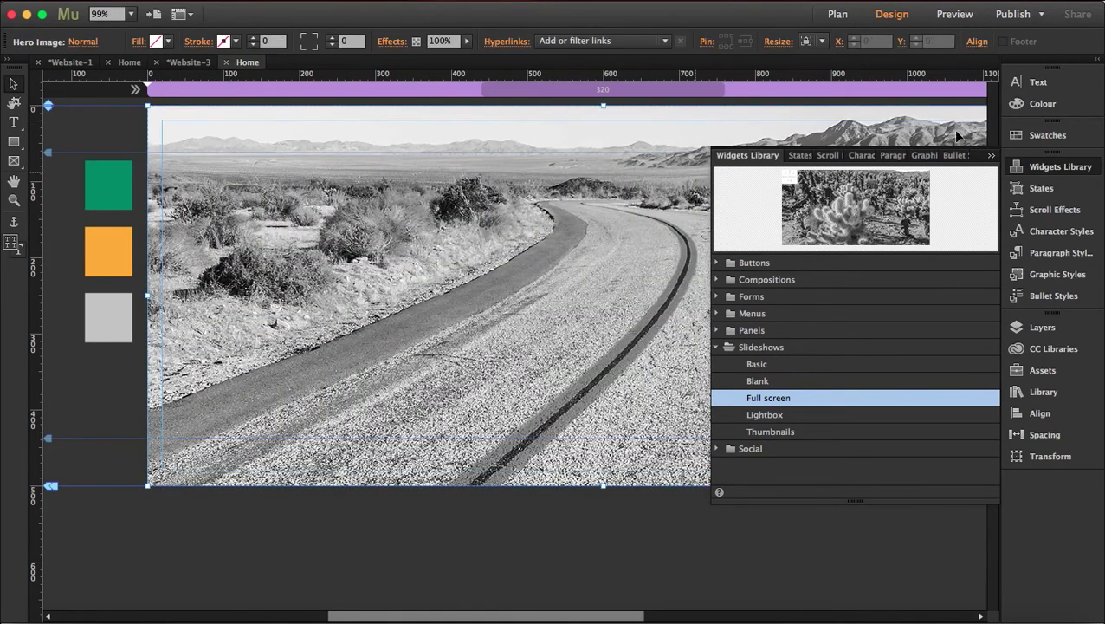
left_click(991, 155)
scroll(852, 192, "right", 2)
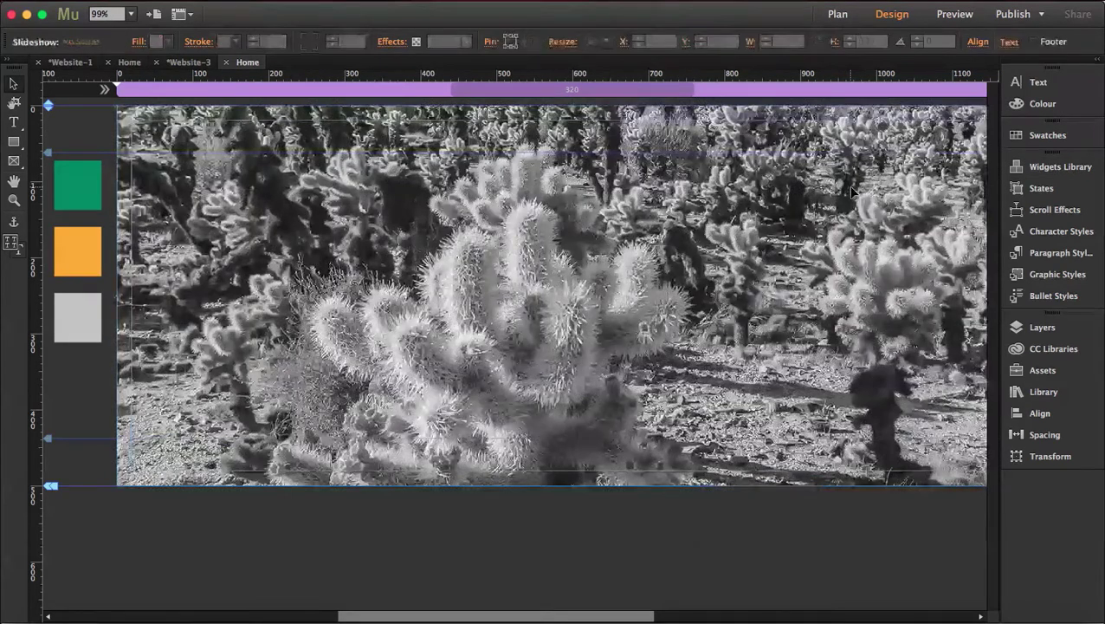
scroll(851, 191, "right", 6)
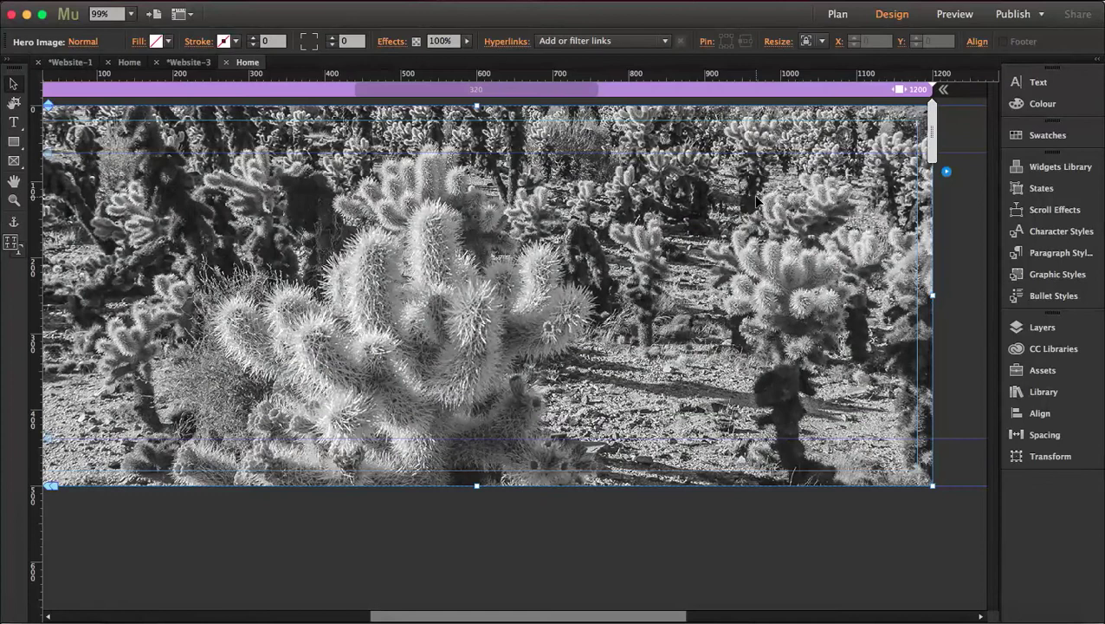
left_click(754, 197)
left_click(825, 275)
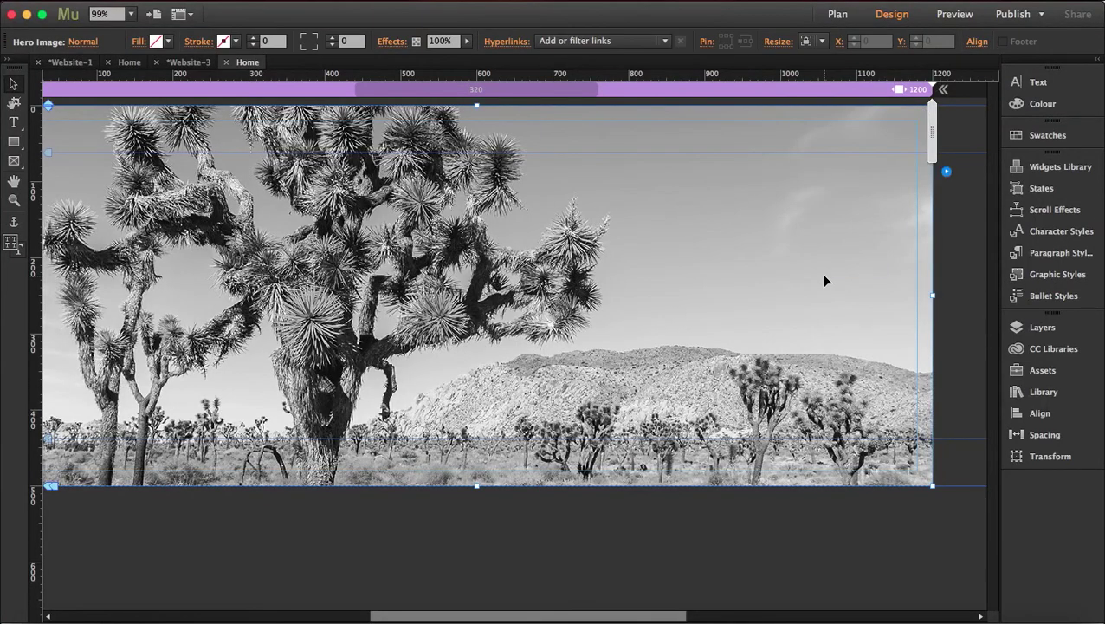
key("Delete")
Add the yellow cactus scott-webb photo from the Desktop to the slideshow
left_click(841, 257)
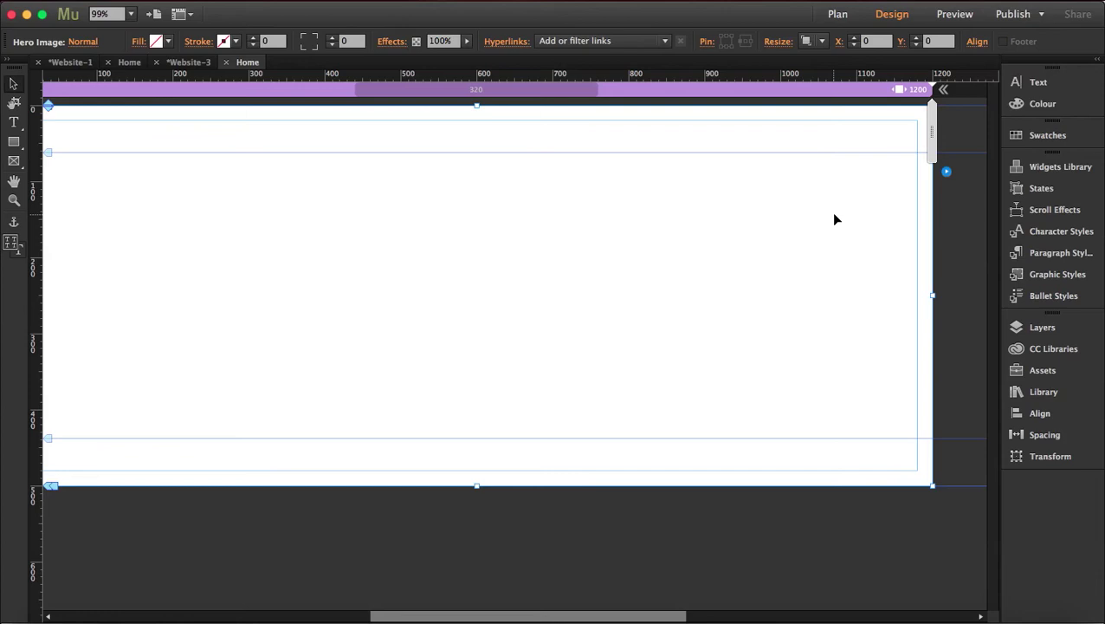
left_click(945, 173)
left_click(992, 181)
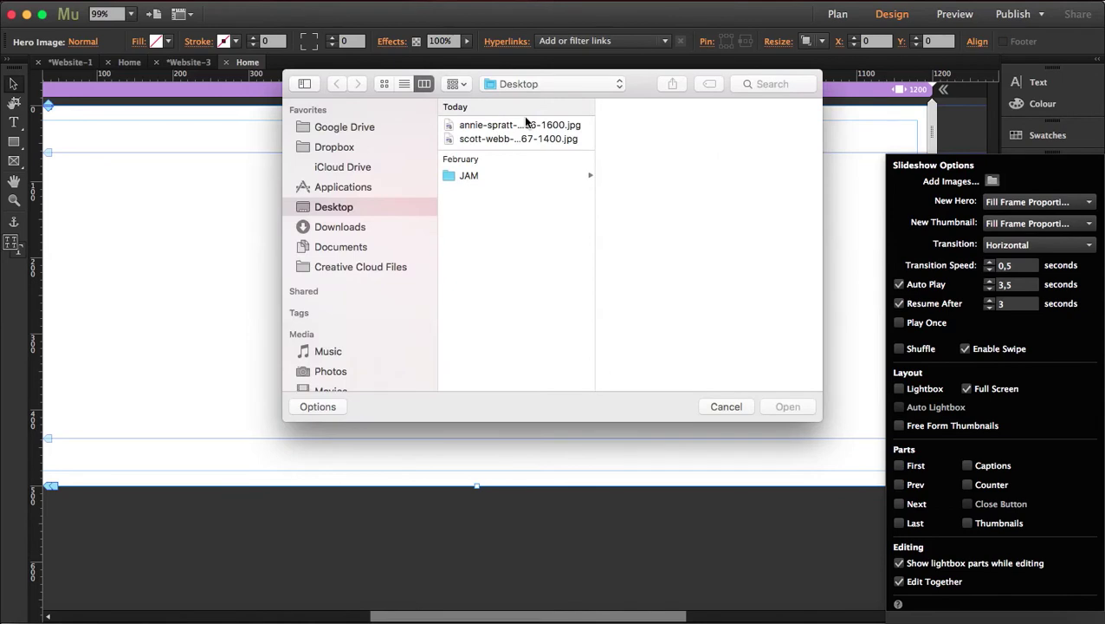
left_click(511, 138)
double_click(511, 138)
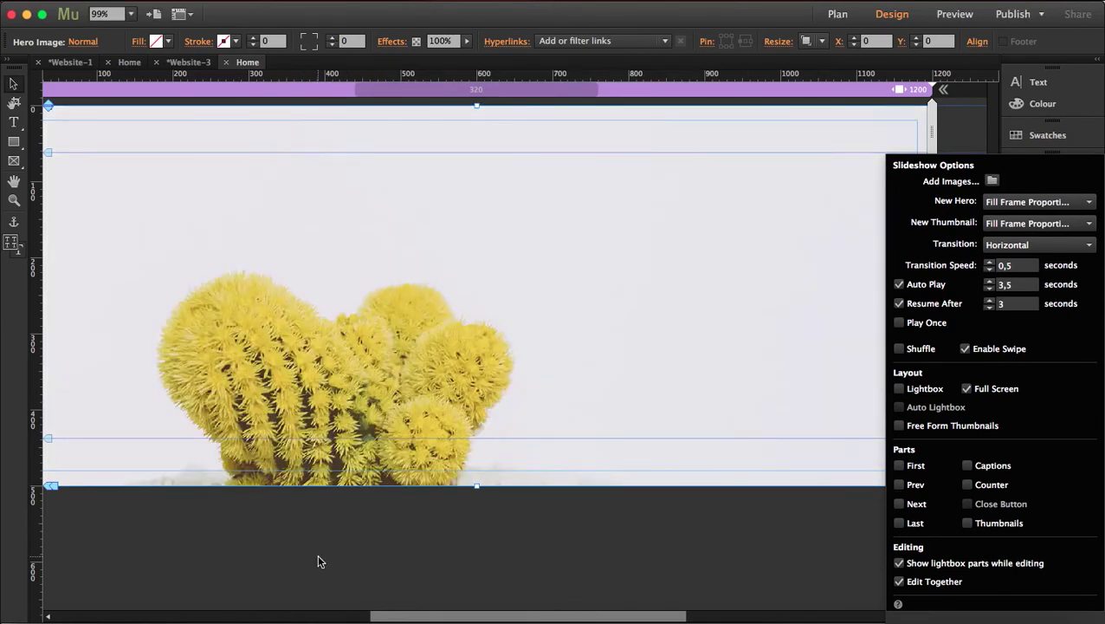
key("Escape")
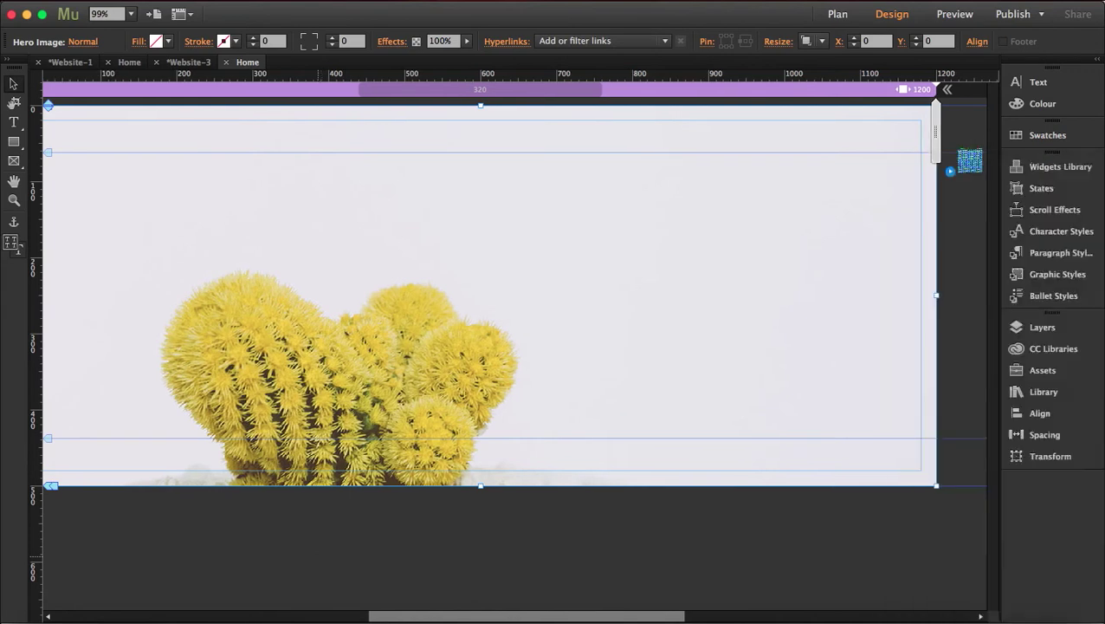
Drag the Bottom of Page guide down to about 503 px
left_click(140, 464)
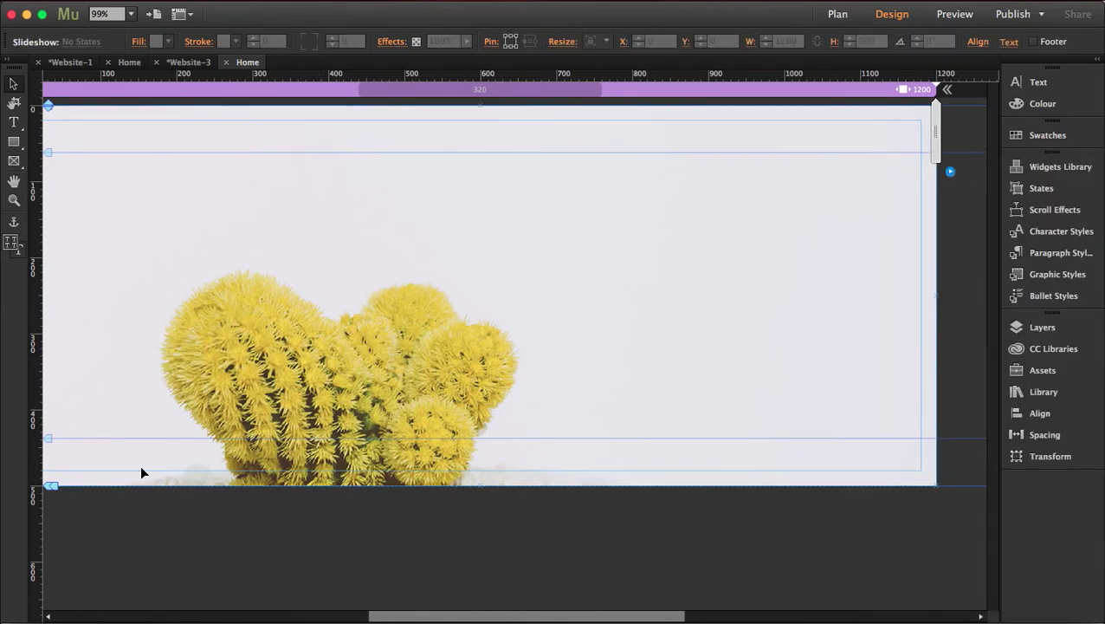
scroll(139, 464, "left", 3)
mouse_move(49, 483)
left_mouse_down()
mouse_move(39, 582)
mouse_move(55, 599)
mouse_move(57, 467)
left_mouse_up()
In Slideshow Options, set Auto Play to 1,5 seconds and Resume After to 1 second
scroll(701, 337, "up", 2)
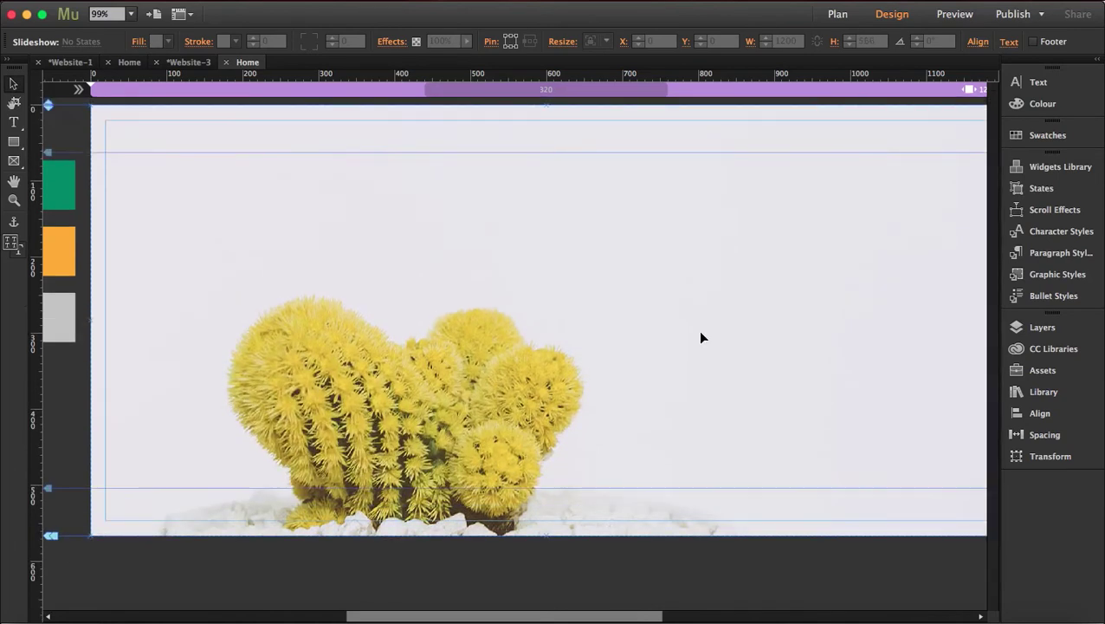
scroll(701, 337, "right", 2)
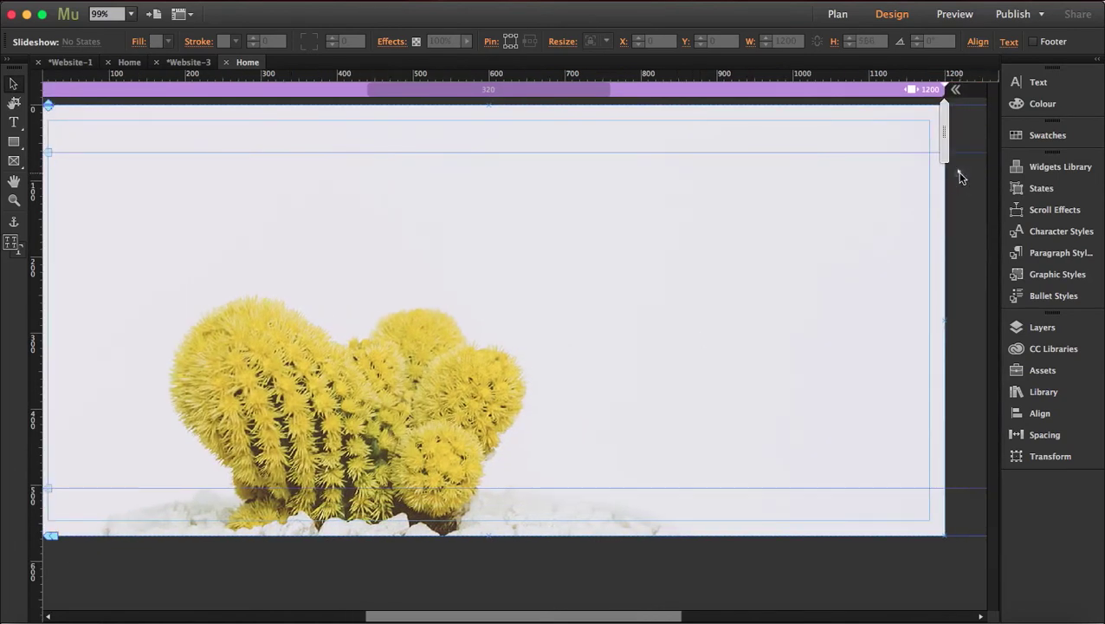
left_click(959, 172)
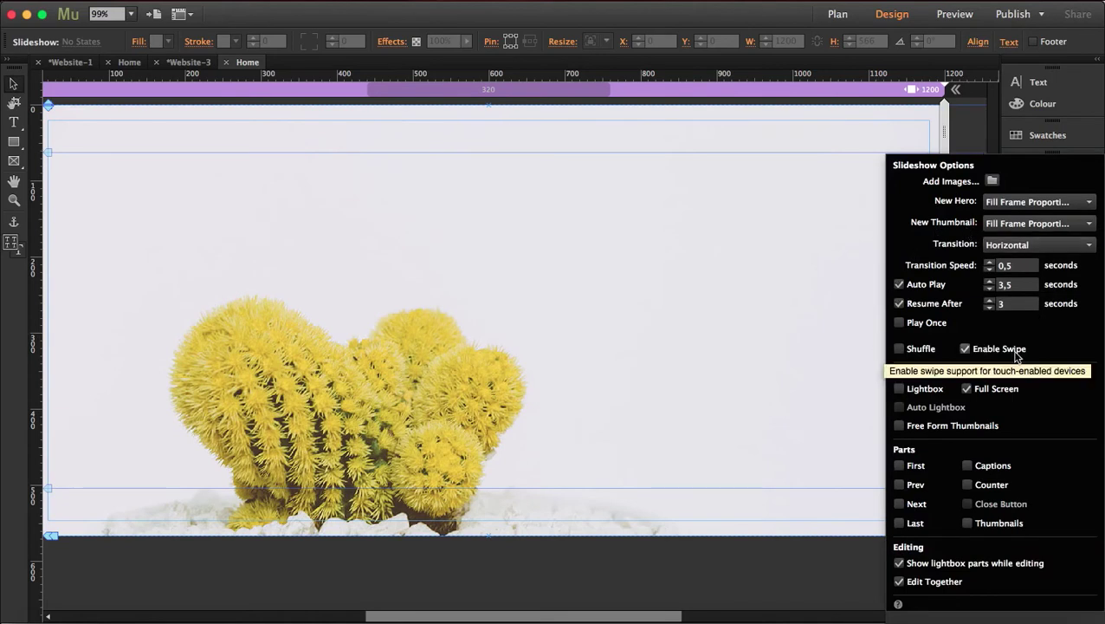
left_click(899, 283)
left_click(900, 283)
left_click(1024, 284)
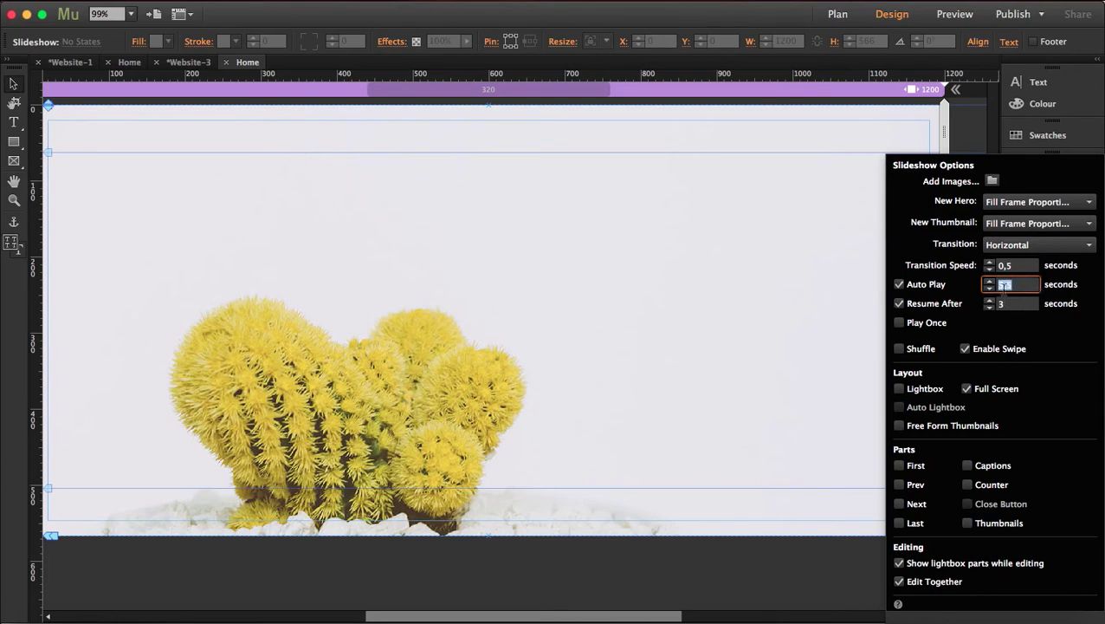
type("1,5")
key("Tab")
key("BackSpace")
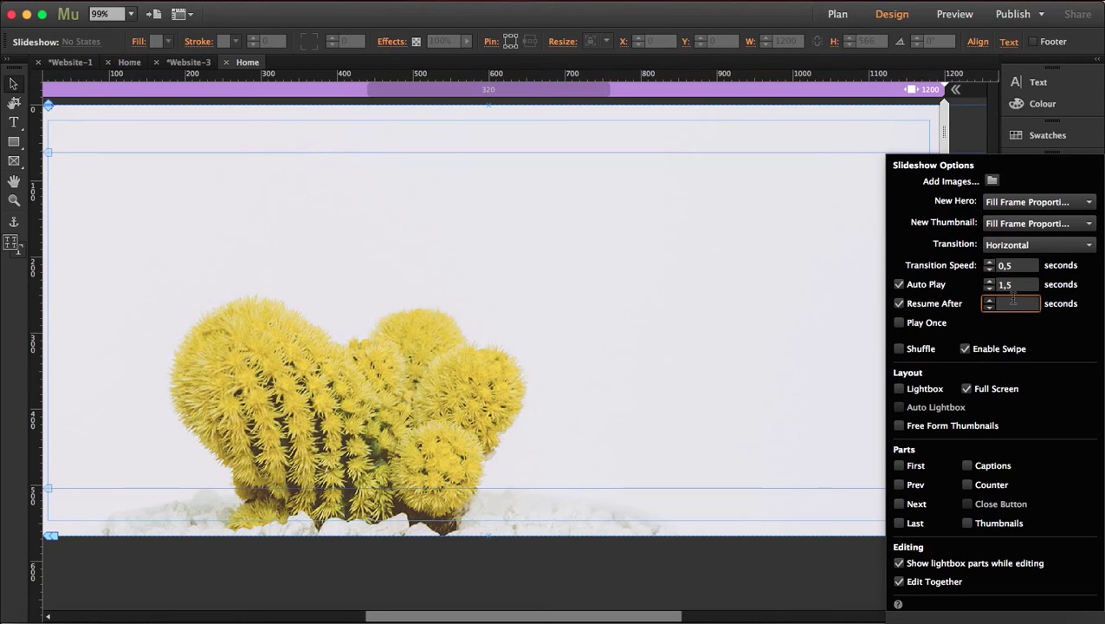
type("1,5")
left_click(695, 355)
left_click(695, 355)
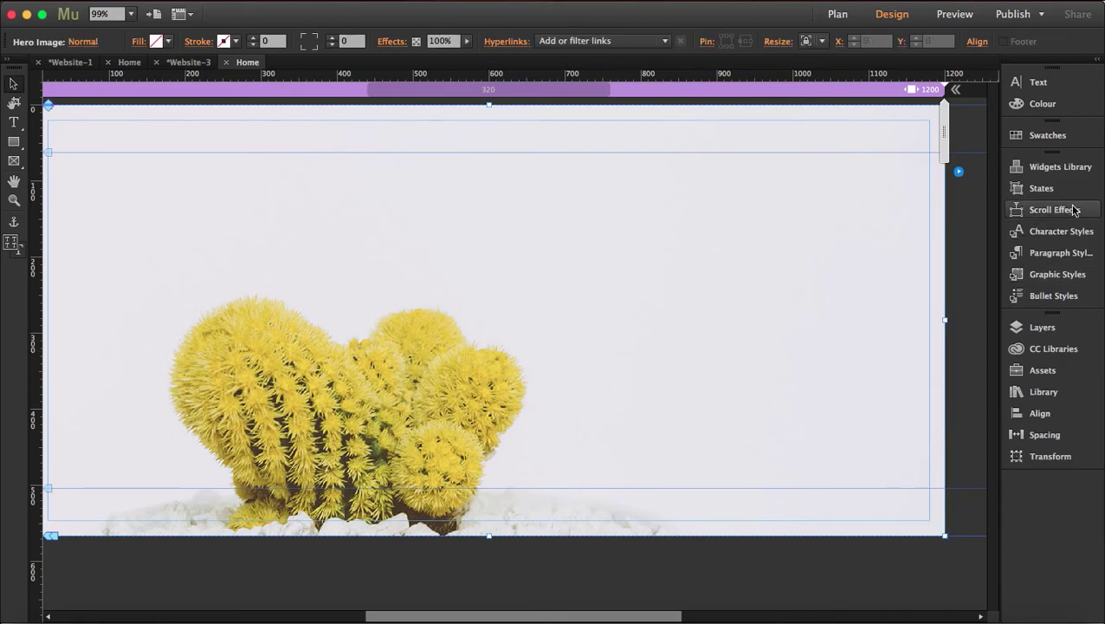
left_click(1049, 171)
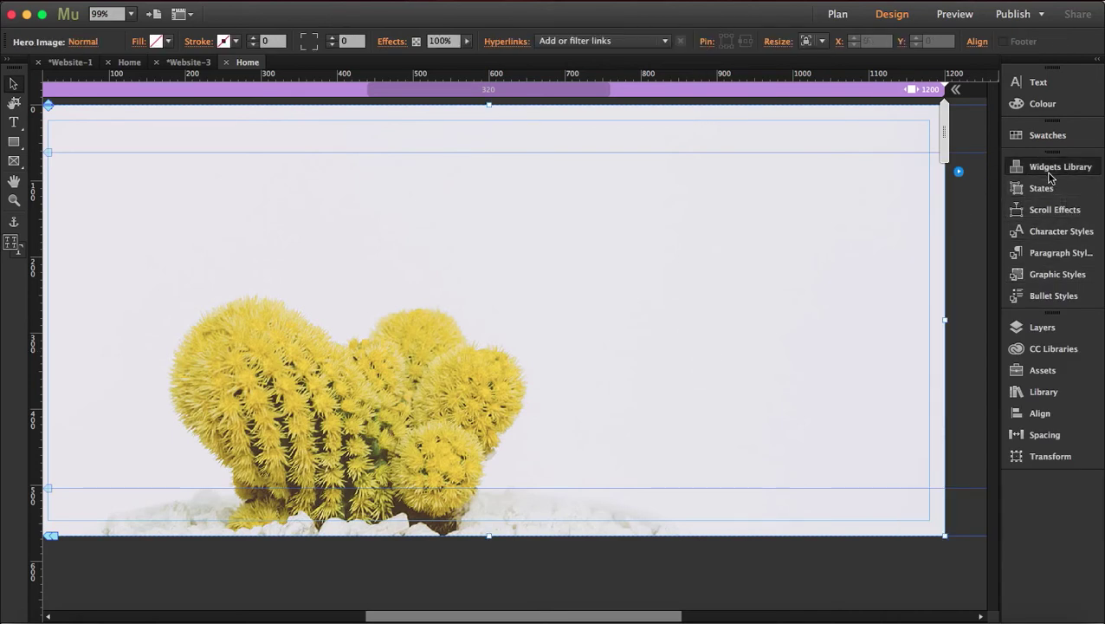
Place a Tooltip composition from the Compositions widgets near the page centre
left_click(719, 281)
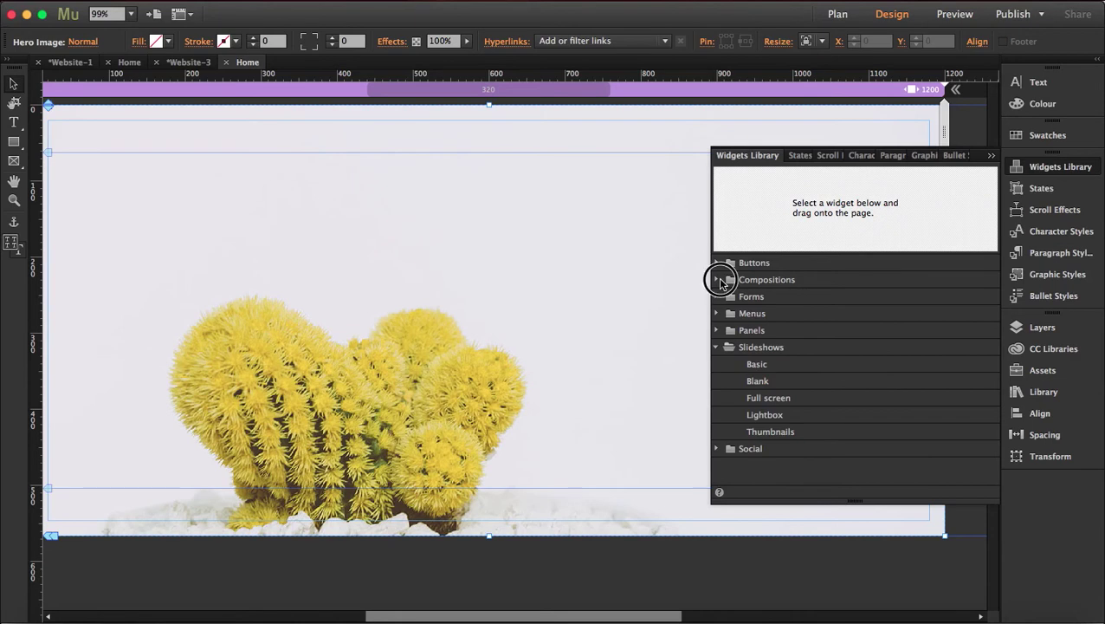
left_click(777, 367)
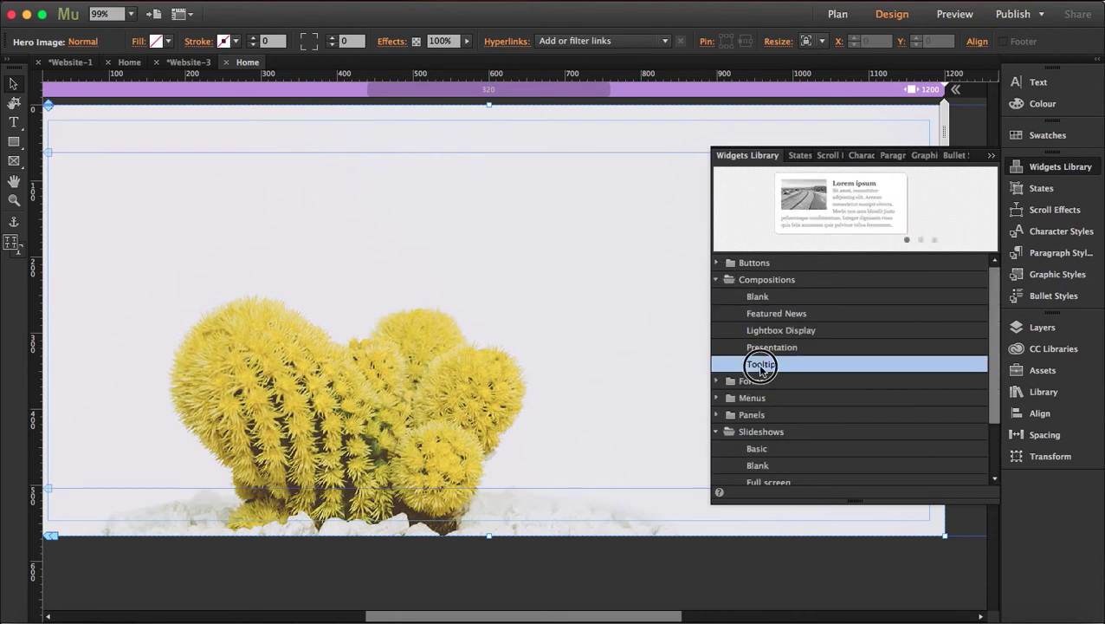
left_click_drag(759, 368, 308, 196)
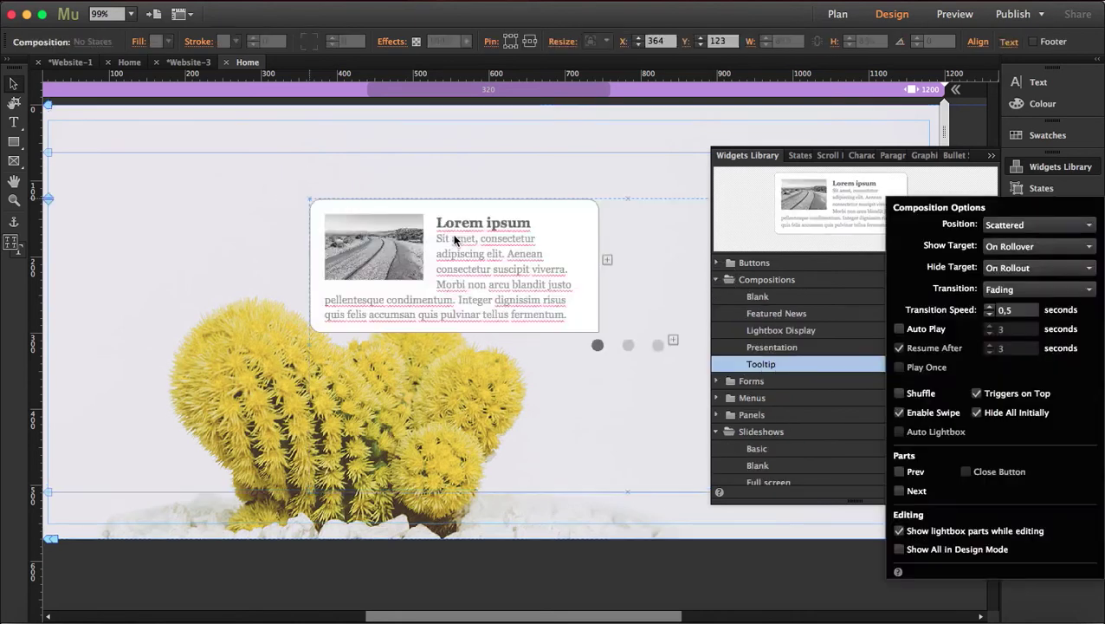
left_click(990, 155)
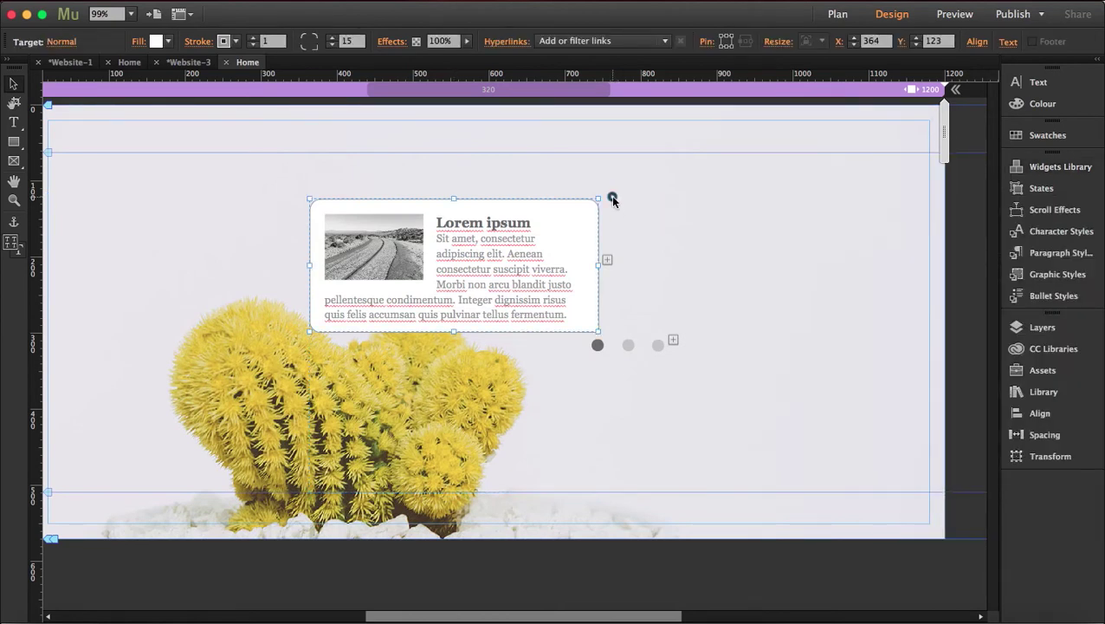
Set the tooltip to Stacked, show On Rollover, hide None, Fade, and not hidden initially
left_click(613, 198)
left_click(751, 224)
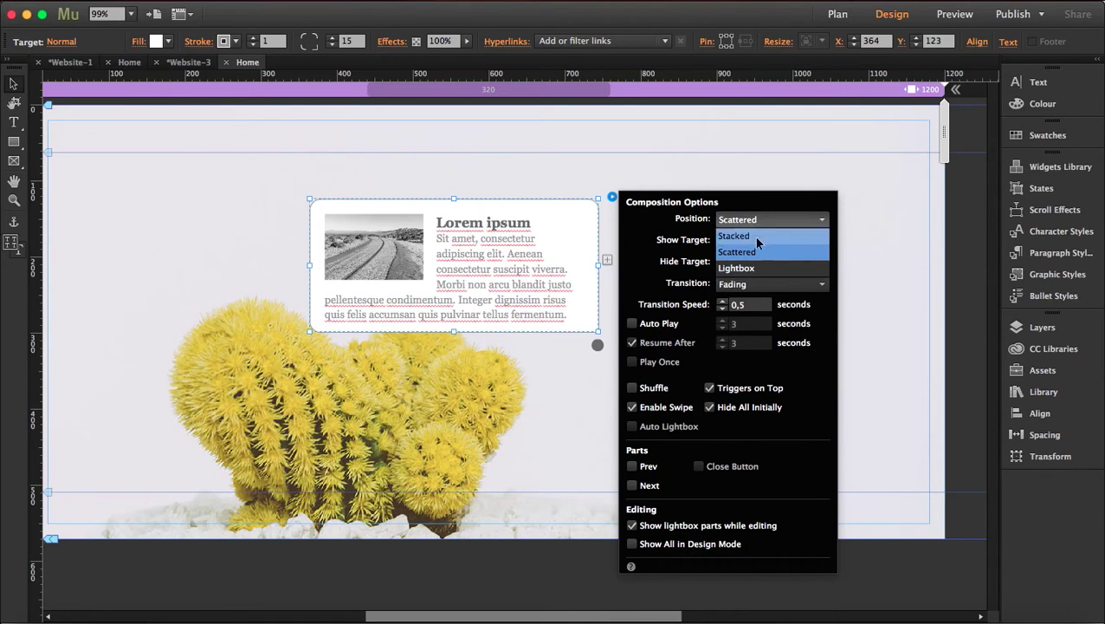
left_click(753, 235)
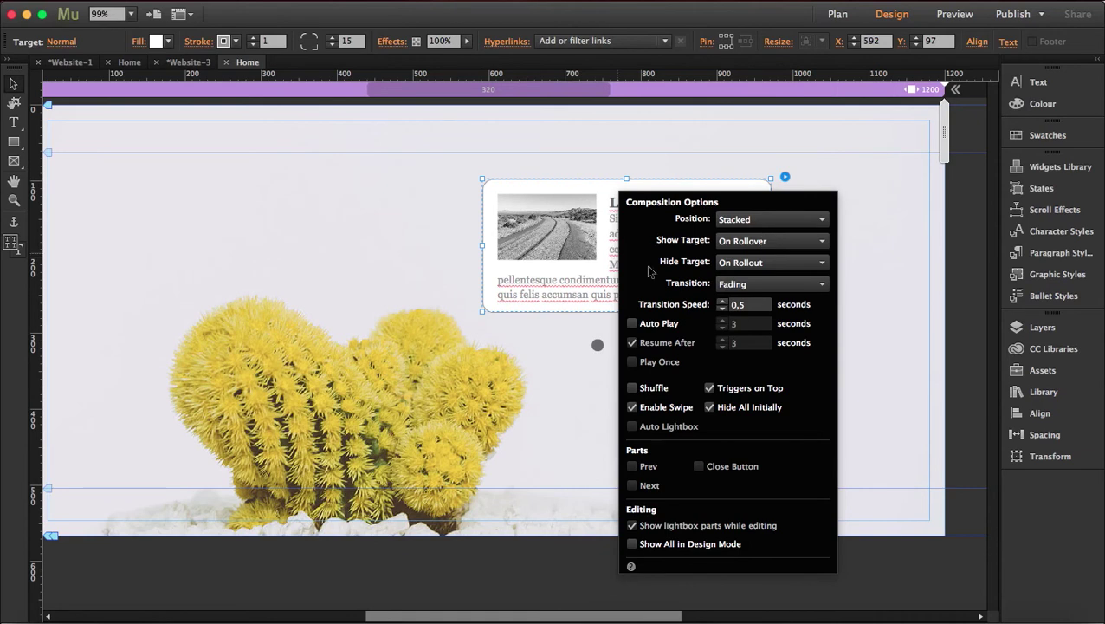
left_click(789, 244)
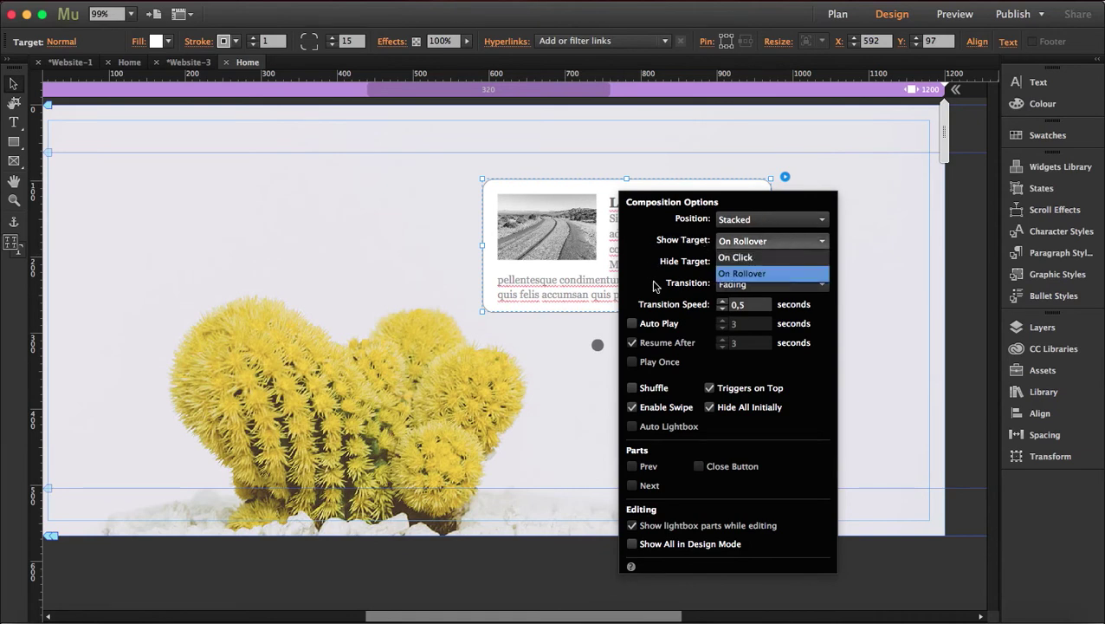
left_click(654, 286)
left_click(756, 263)
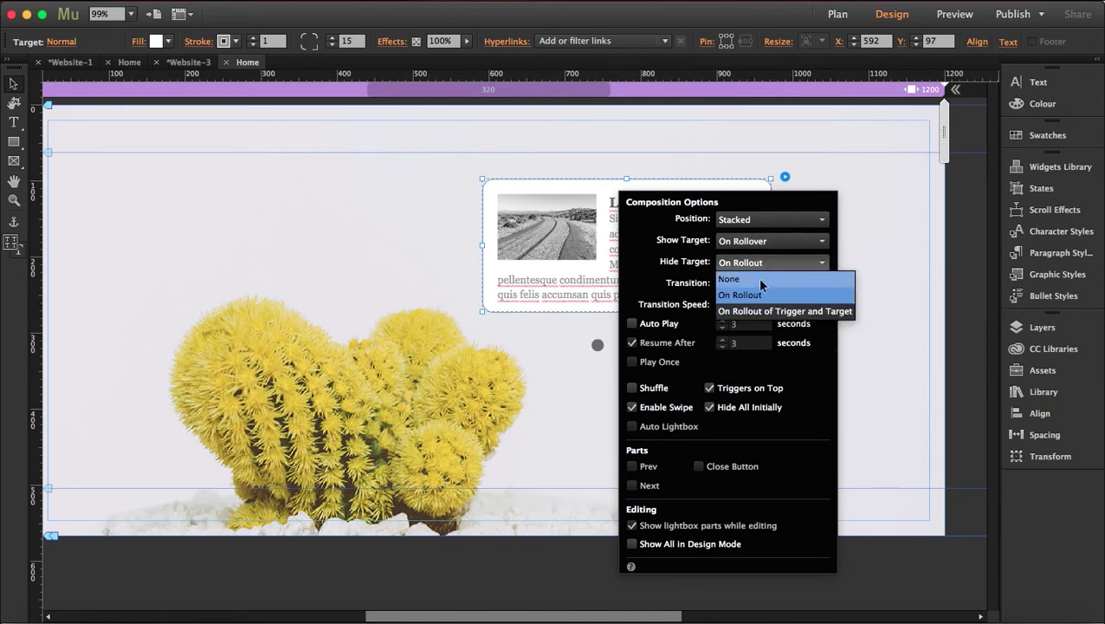
left_click(648, 289)
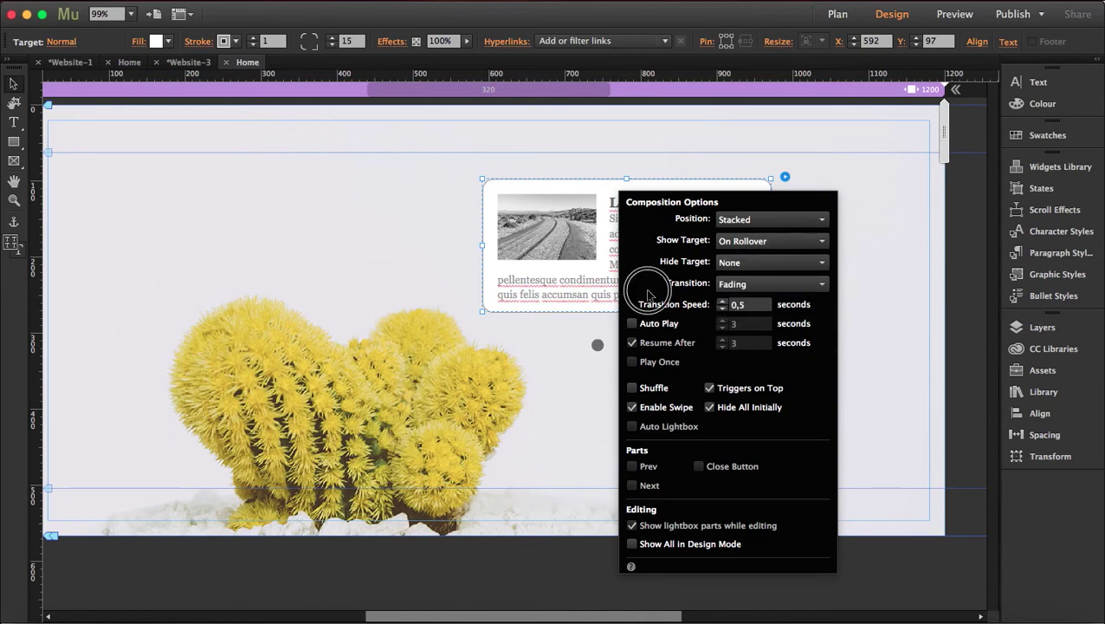
left_click(746, 288)
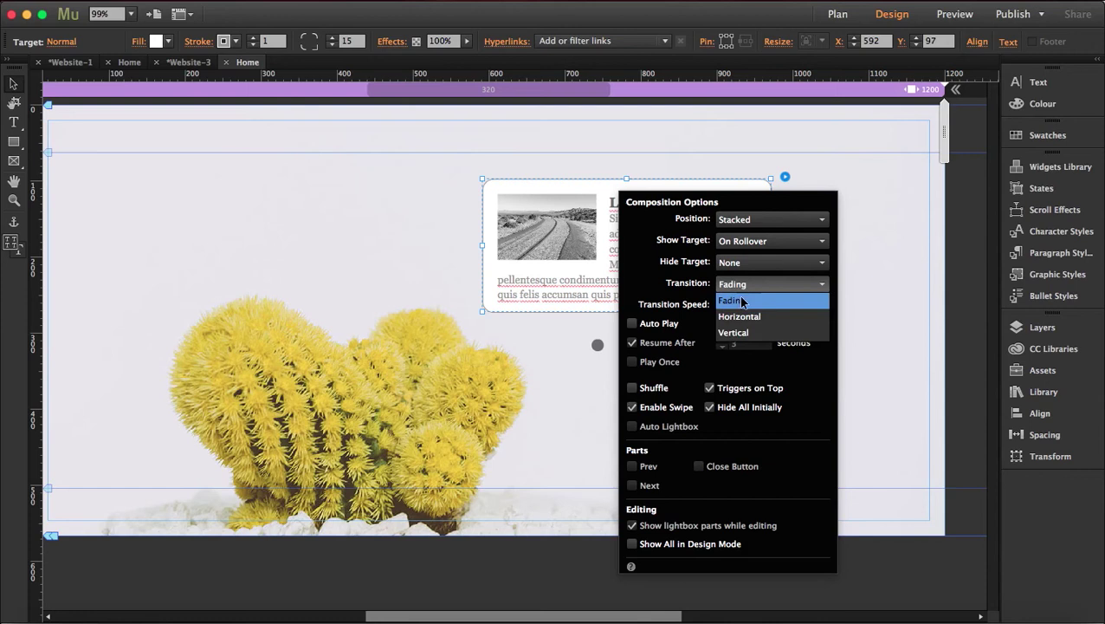
left_click(736, 301)
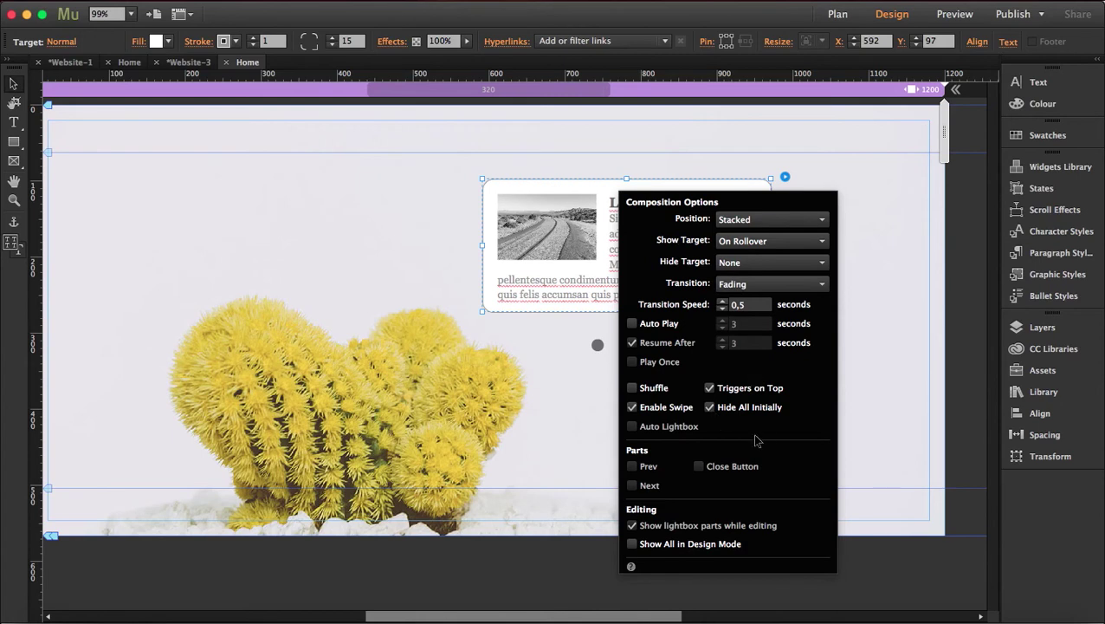
left_click(710, 408)
Move the tooltip composition down-left and pin it to the page centre
left_click(891, 251)
left_click(651, 213)
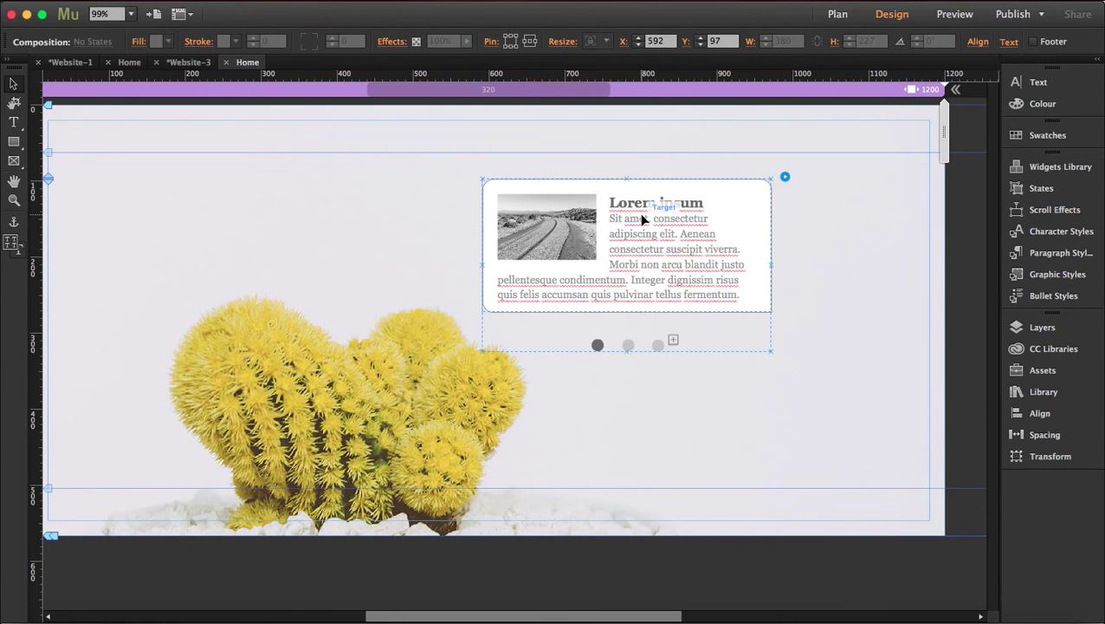
left_click_drag(636, 239, 577, 255)
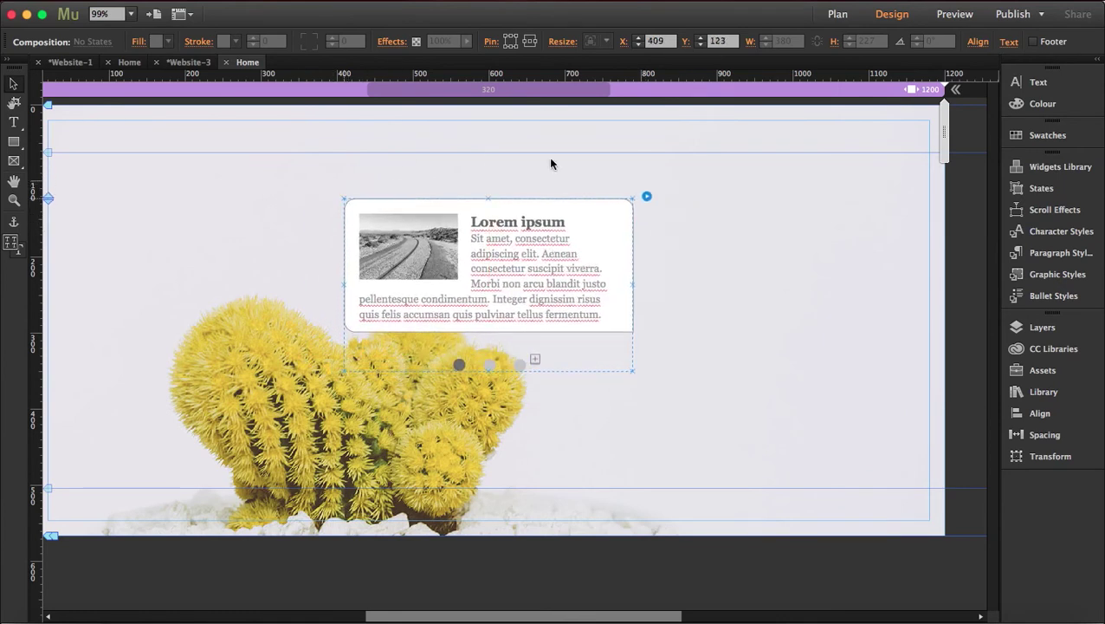
left_click(531, 45)
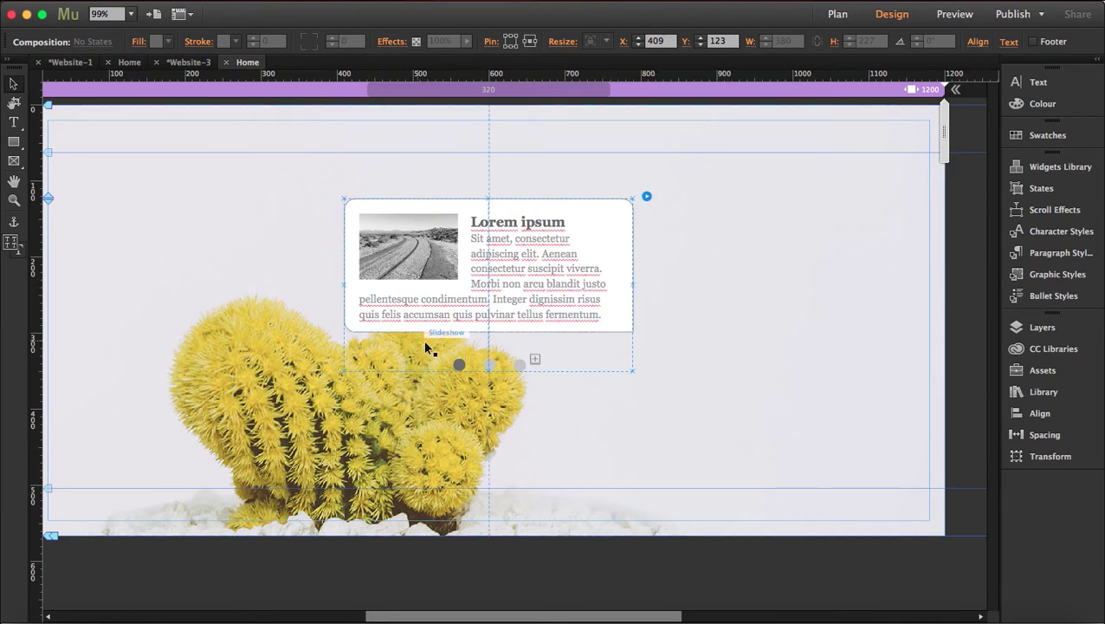
Select all the trigger dots and shift them right from X 553 to 572
left_click(520, 364)
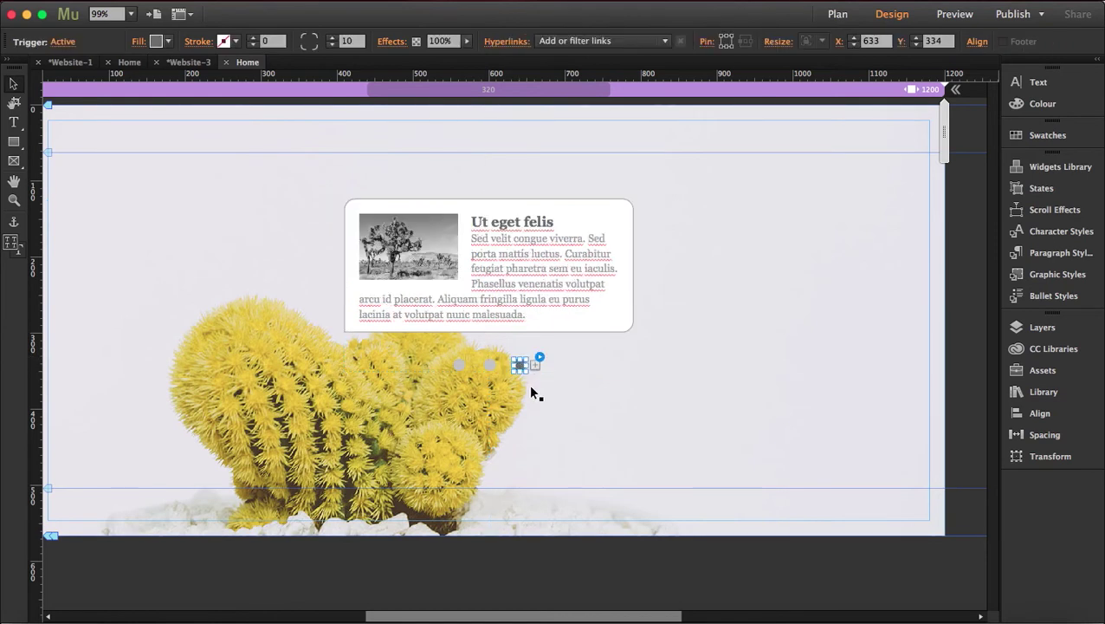
key("Escape")
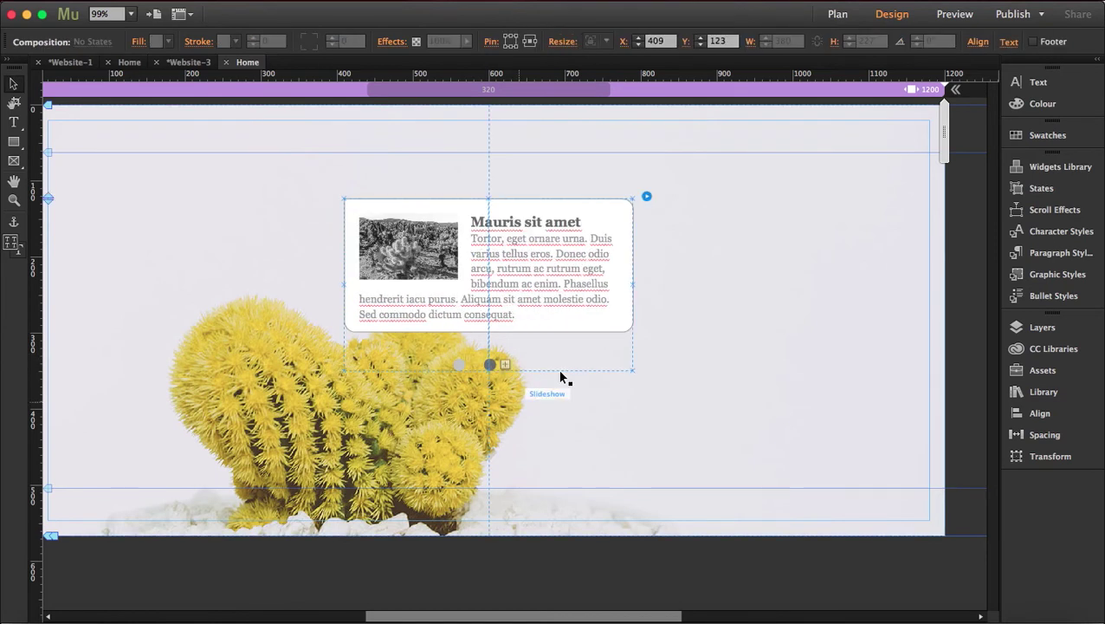
left_click(459, 365)
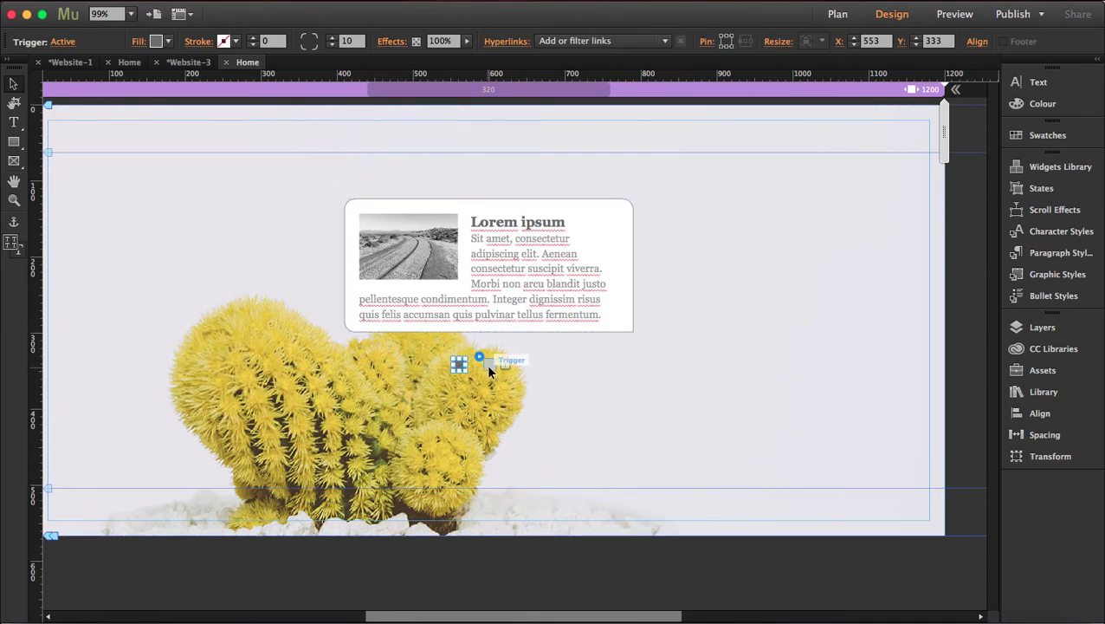
left_click(476, 364, "shift")
left_click_drag(462, 367, 477, 367)
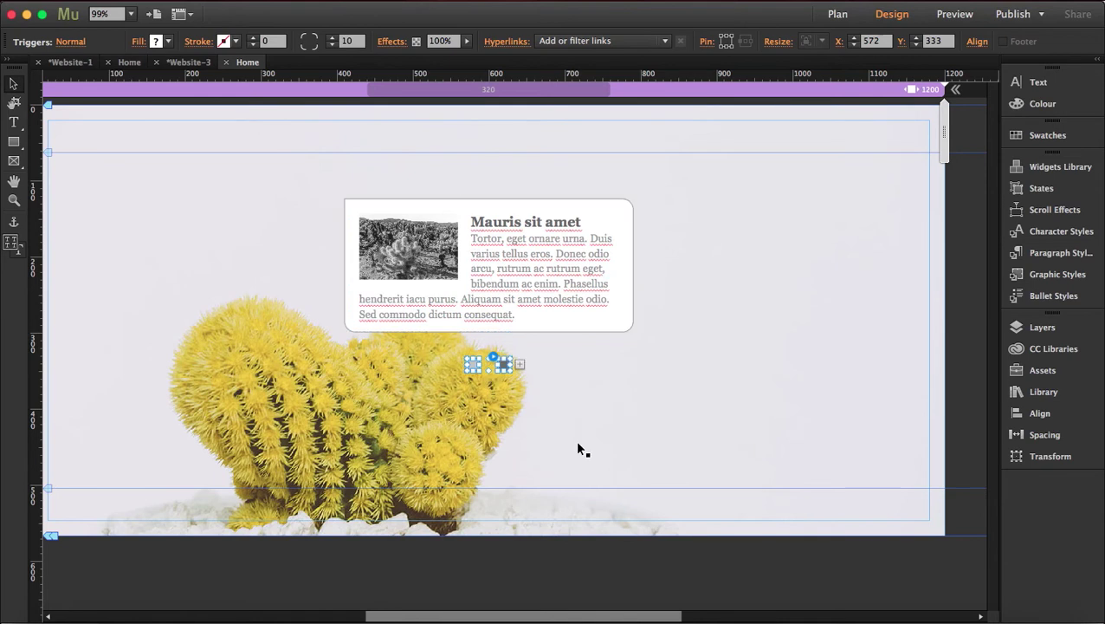
Delete the inline road image and the Lorem ipsum text from the content box
left_click(476, 372)
left_click(474, 370)
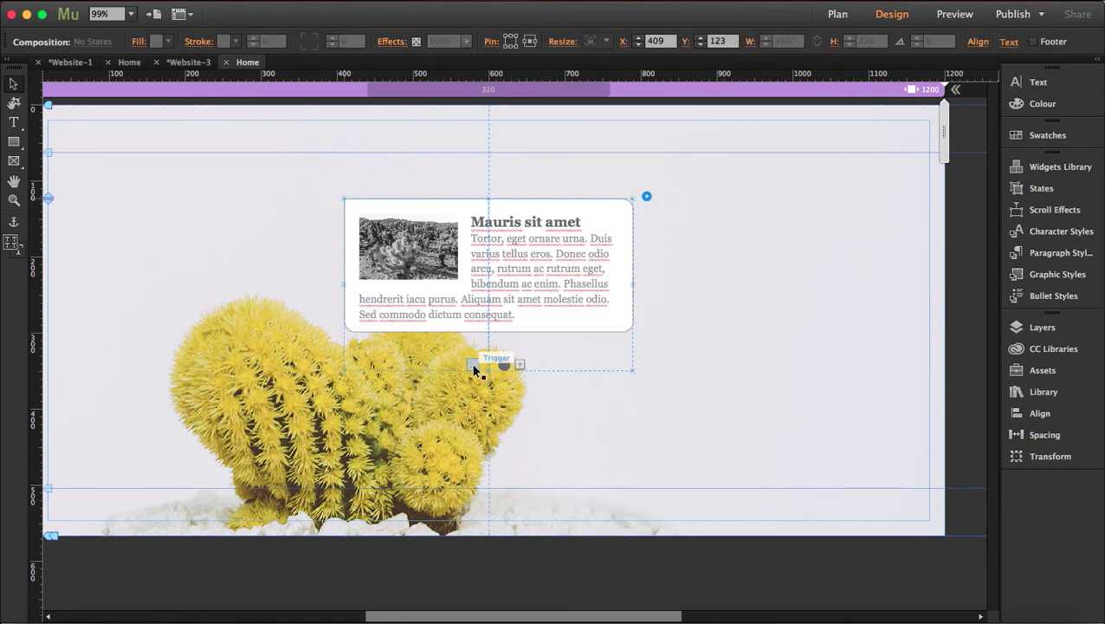
left_click(475, 370)
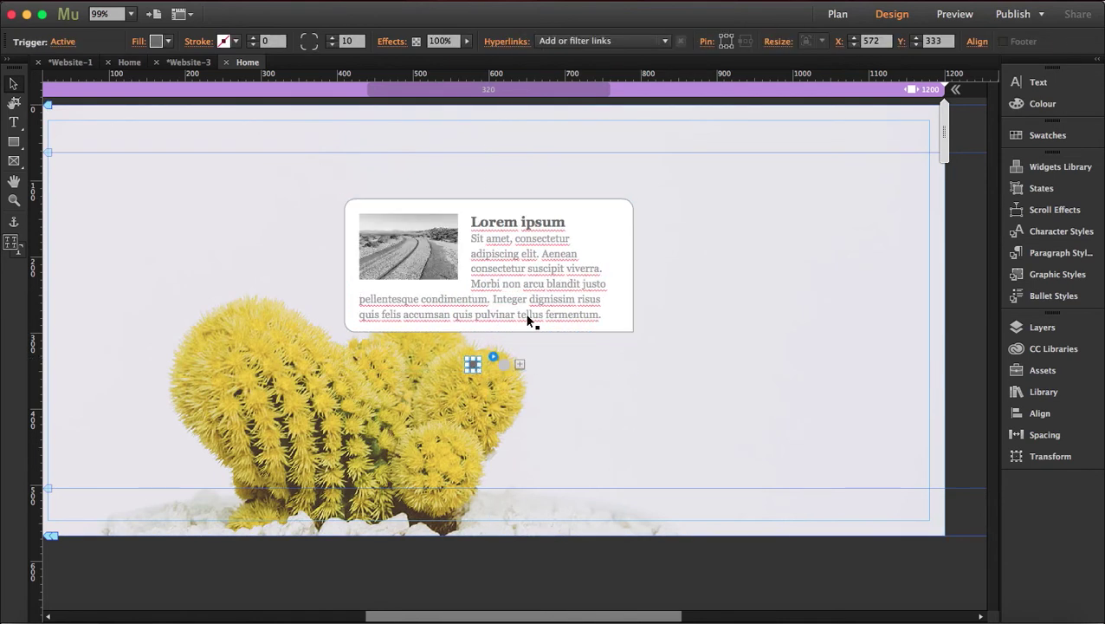
left_click(421, 254)
left_click(422, 257)
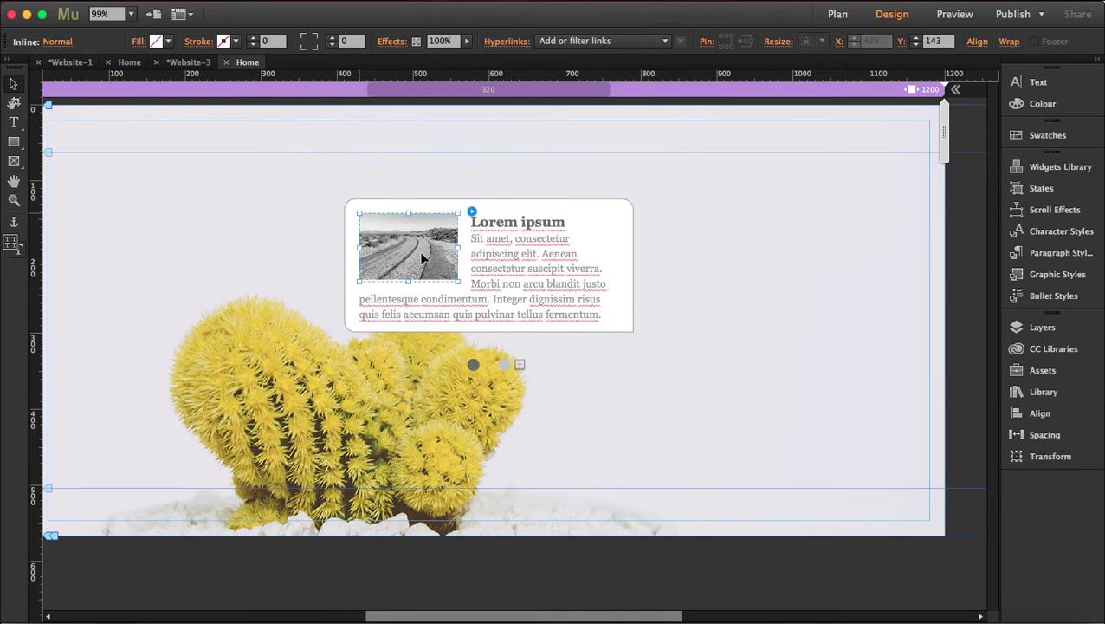
key("Delete")
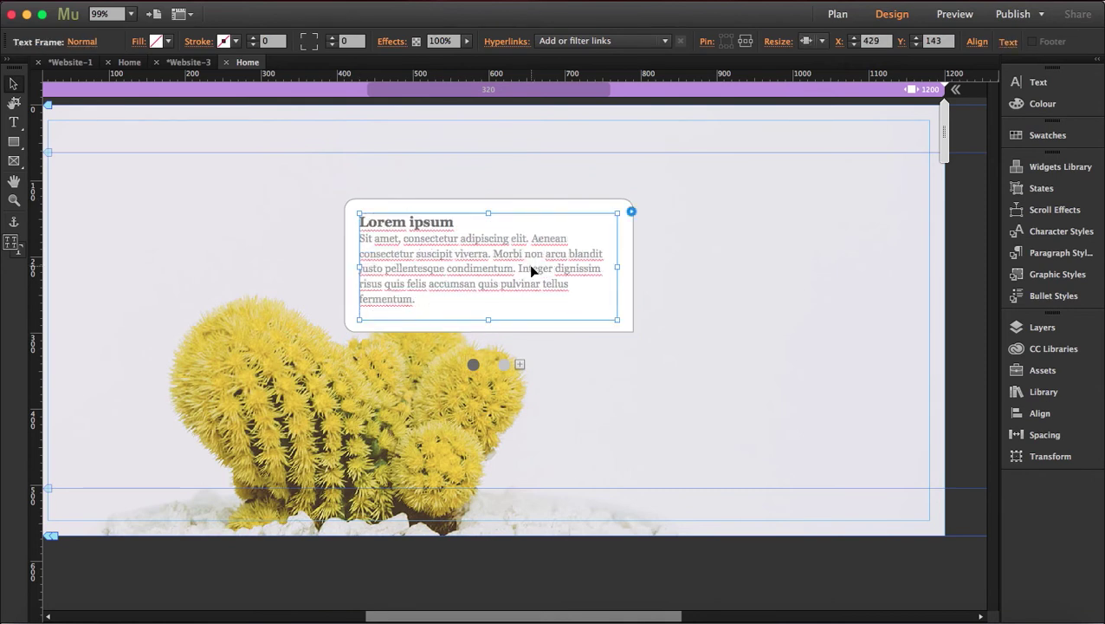
key("Delete")
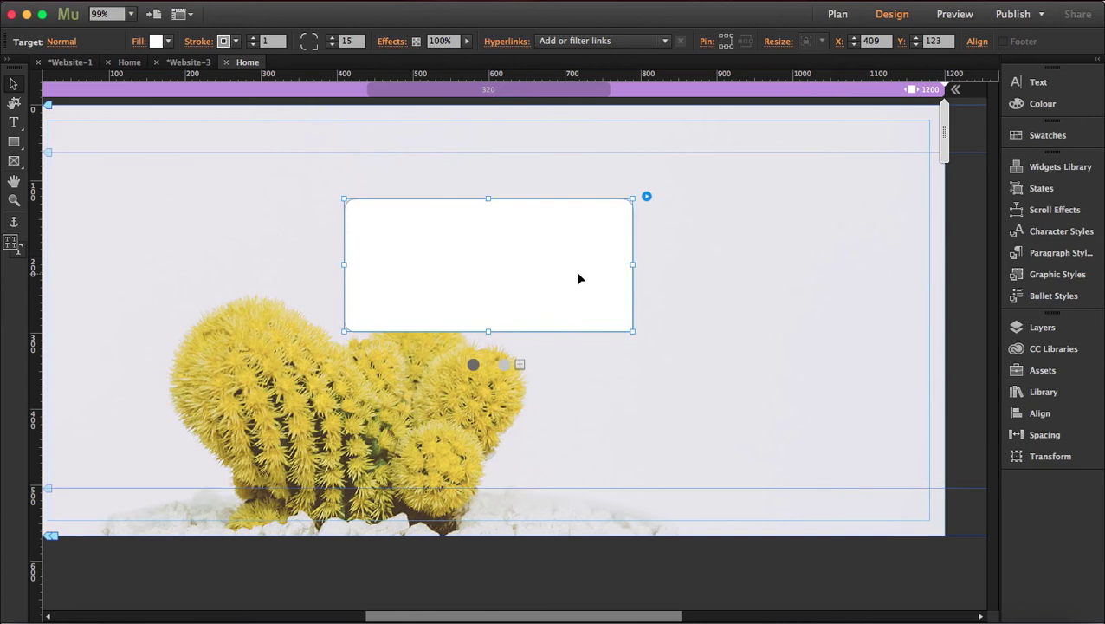
Set the content box's Stroke to 0 and Fill to None
left_click(252, 45)
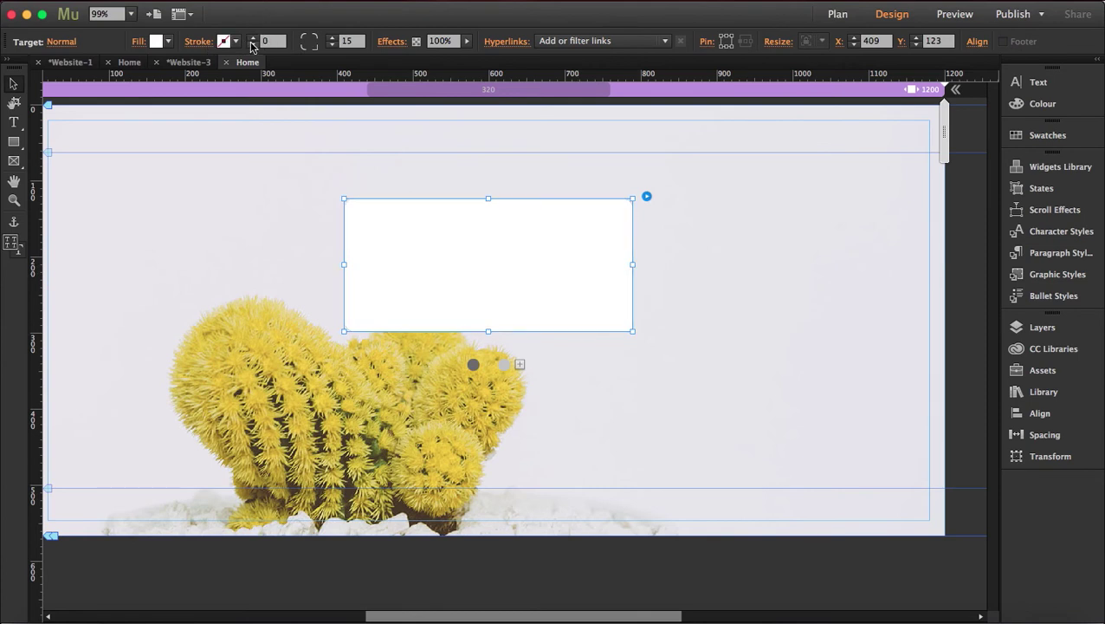
left_click(145, 43)
left_click(337, 64)
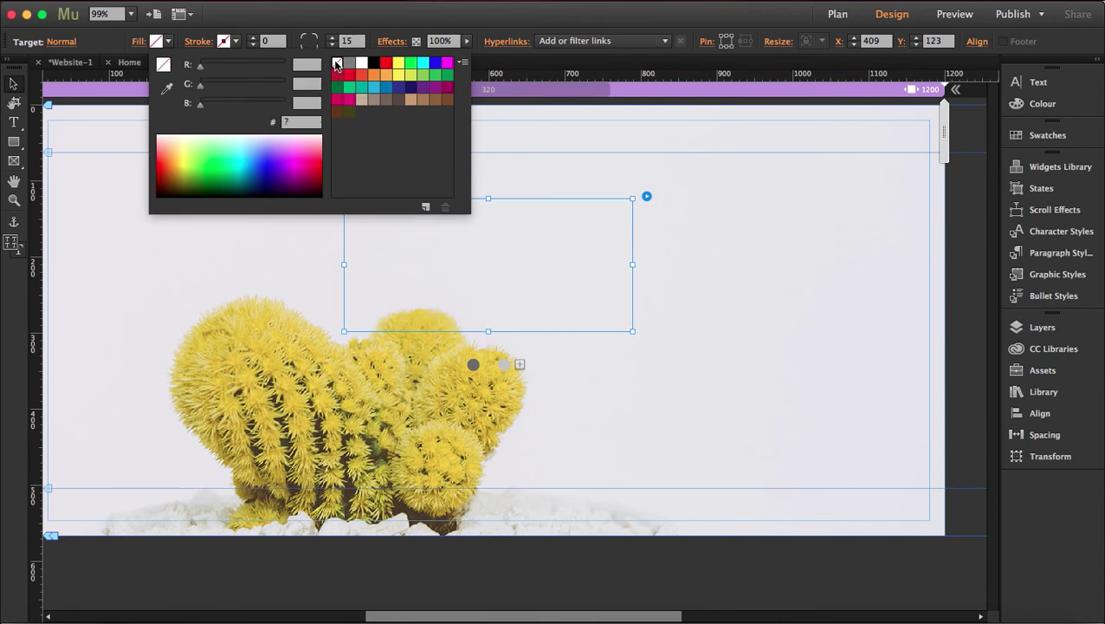
left_click(725, 286)
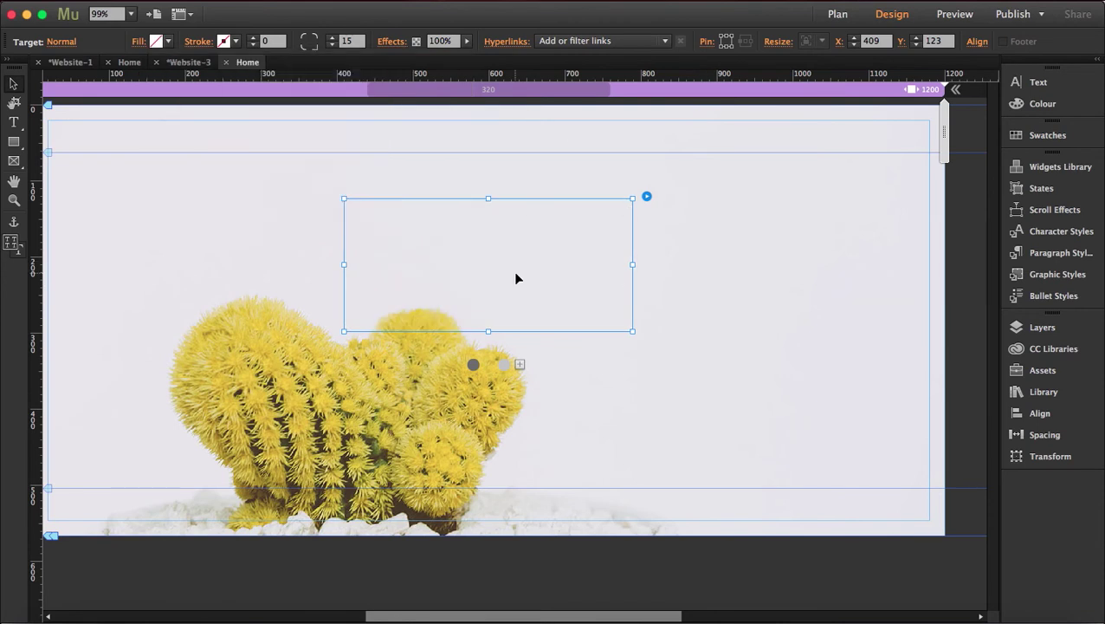
Draw a text frame inside the empty box and type 'Yellow cactus'
left_click(13, 122)
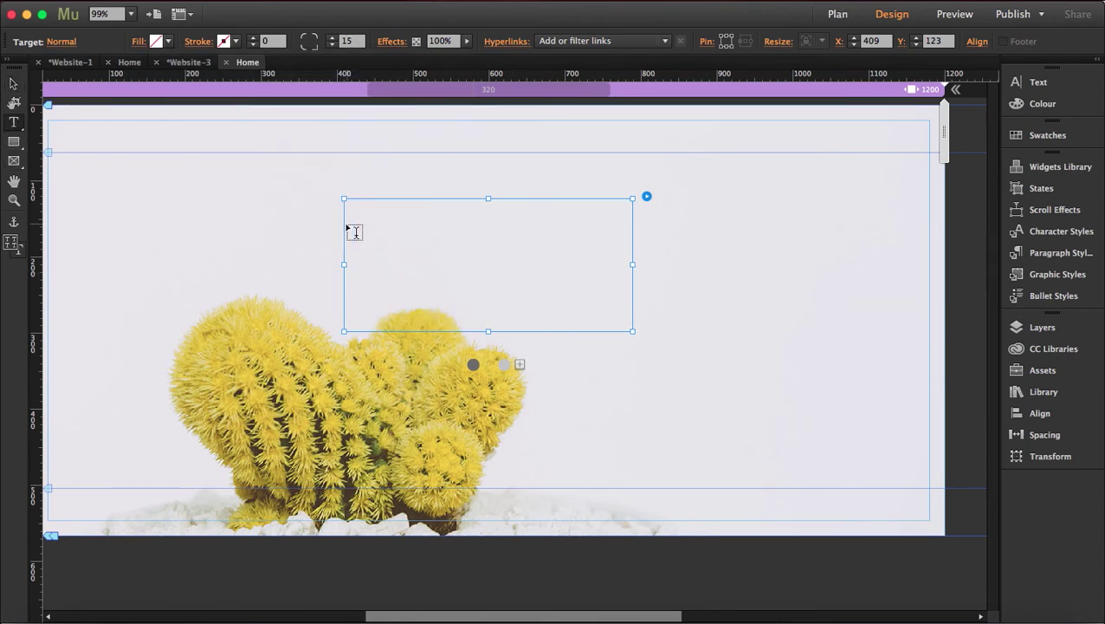
left_click_drag(345, 218, 635, 305)
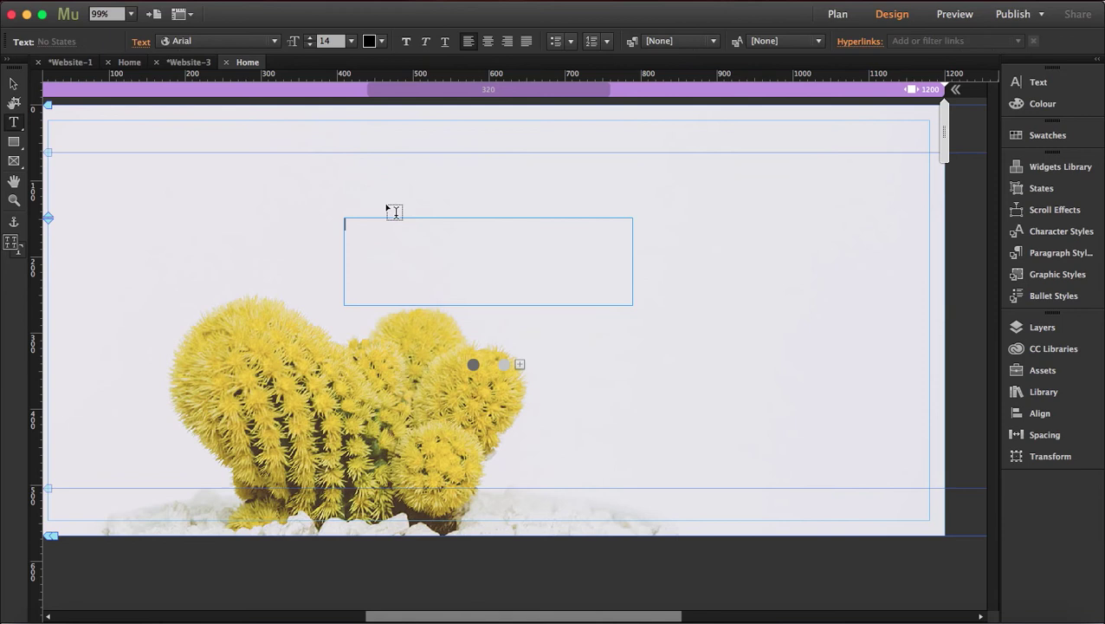
type("Creative")
key("BackSpace")
key("BackSpace")
type("Yellow cactus")
Set the 'Yellow cactus' heading in the Gant font and centre-align it
left_click_drag(420, 227, 320, 217)
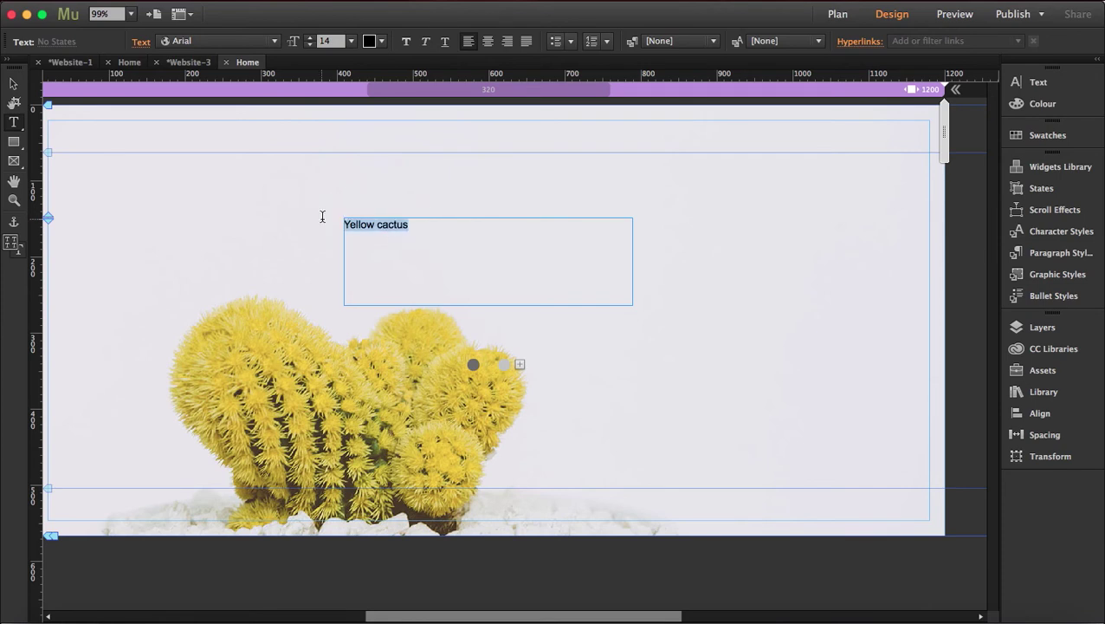
left_click(1030, 83)
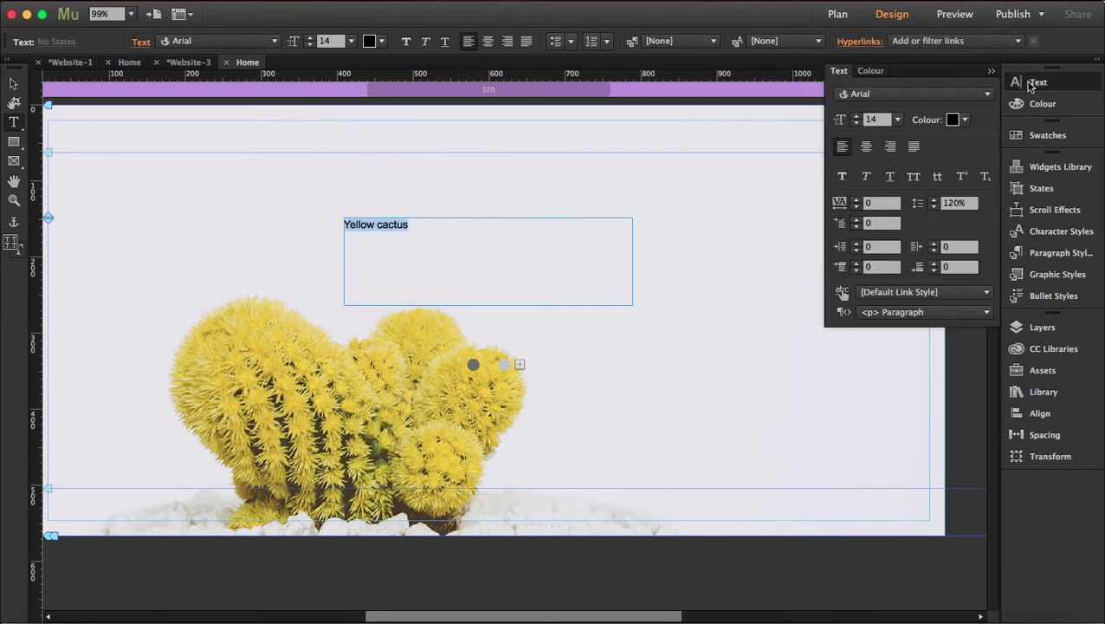
left_click(909, 94)
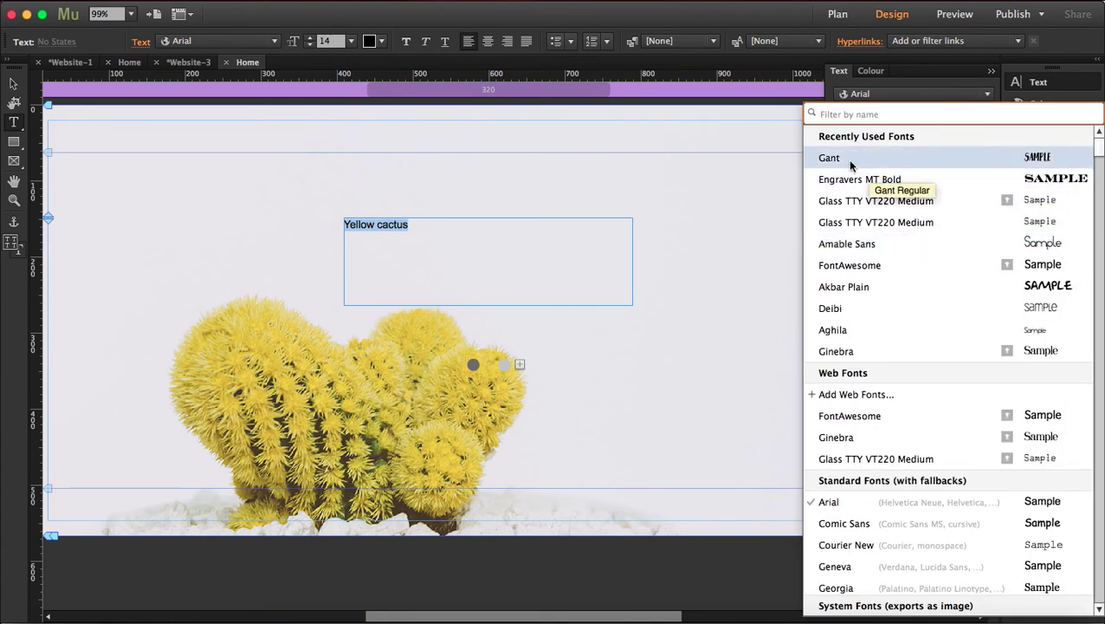
left_click(851, 164)
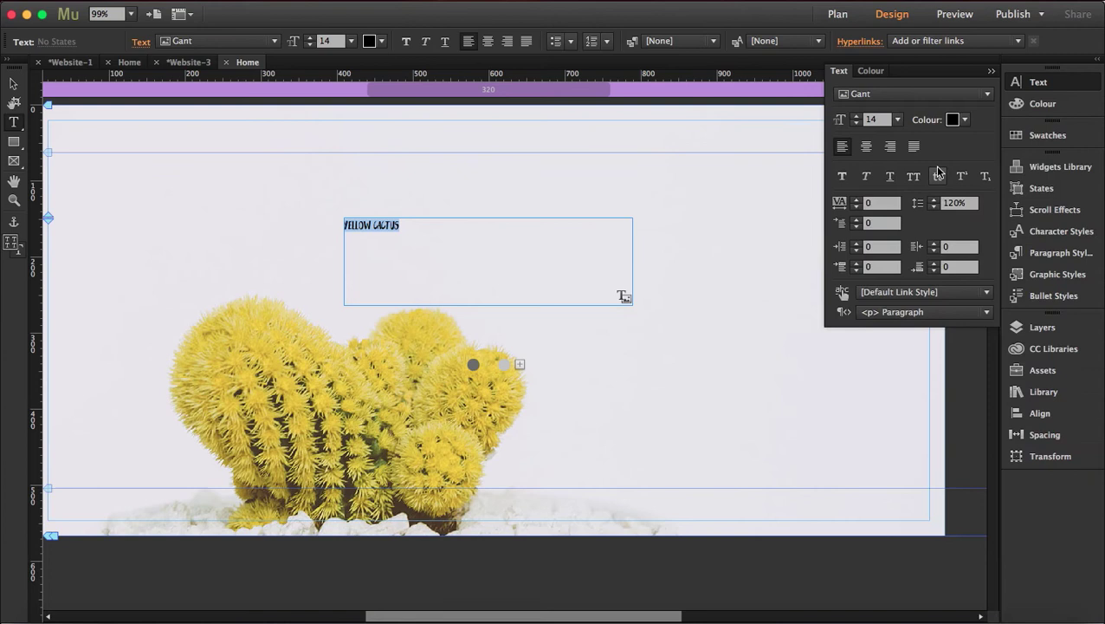
left_click(866, 148)
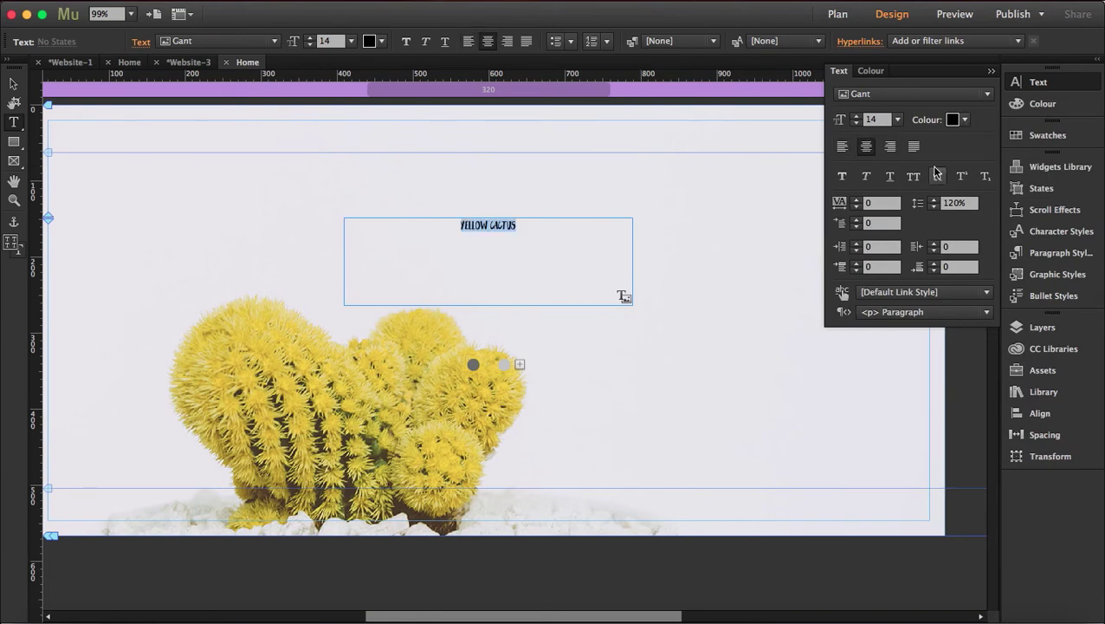
Colour the heading orange (FFAE01) by sampling the orange swatch
scroll(536, 243, "left", 5)
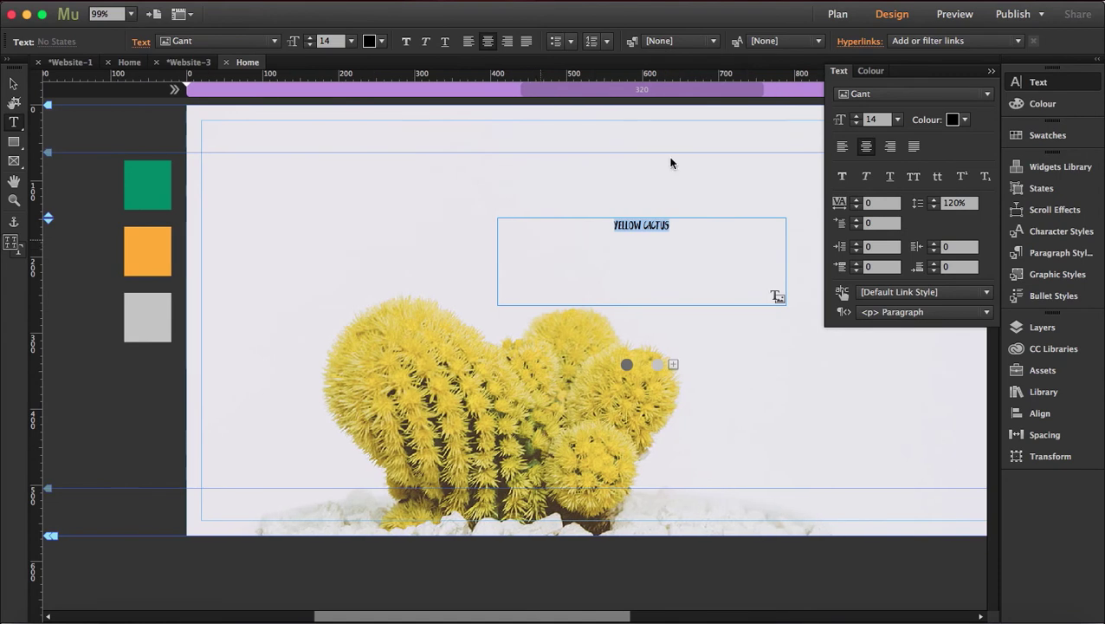
left_click(964, 119)
left_click(801, 166)
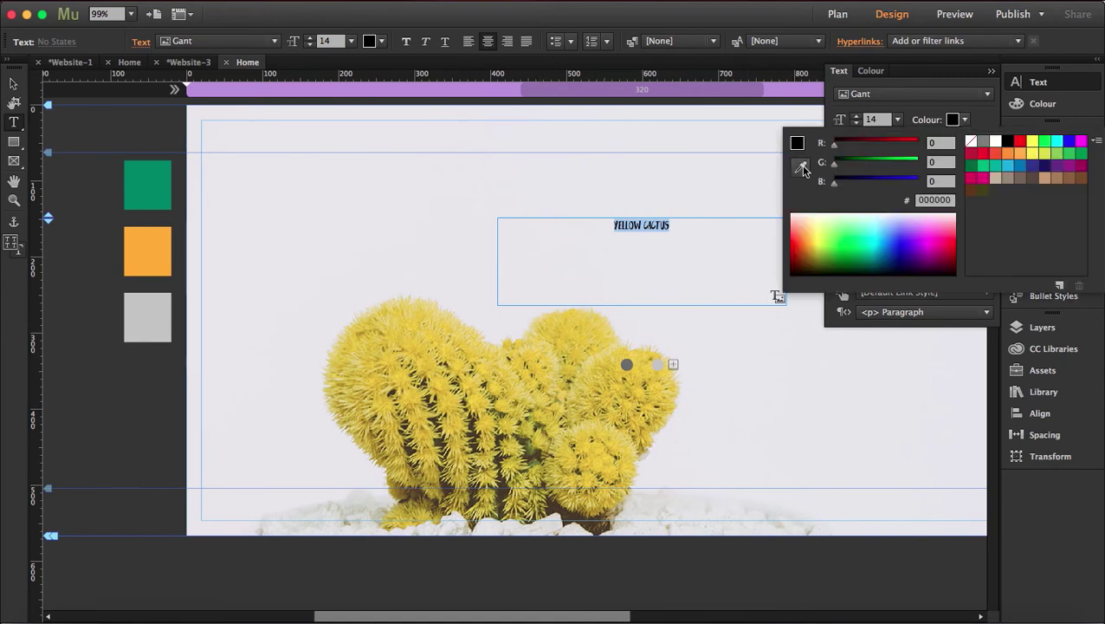
left_click(127, 249)
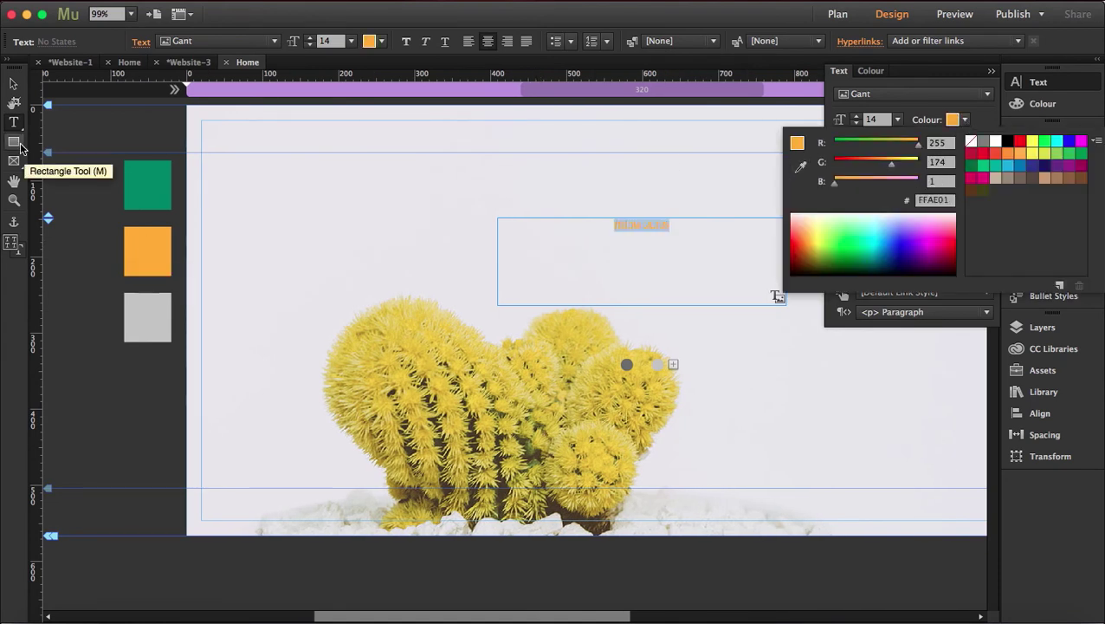
Set the heading size to 72, then raise it to 85
left_click(897, 119)
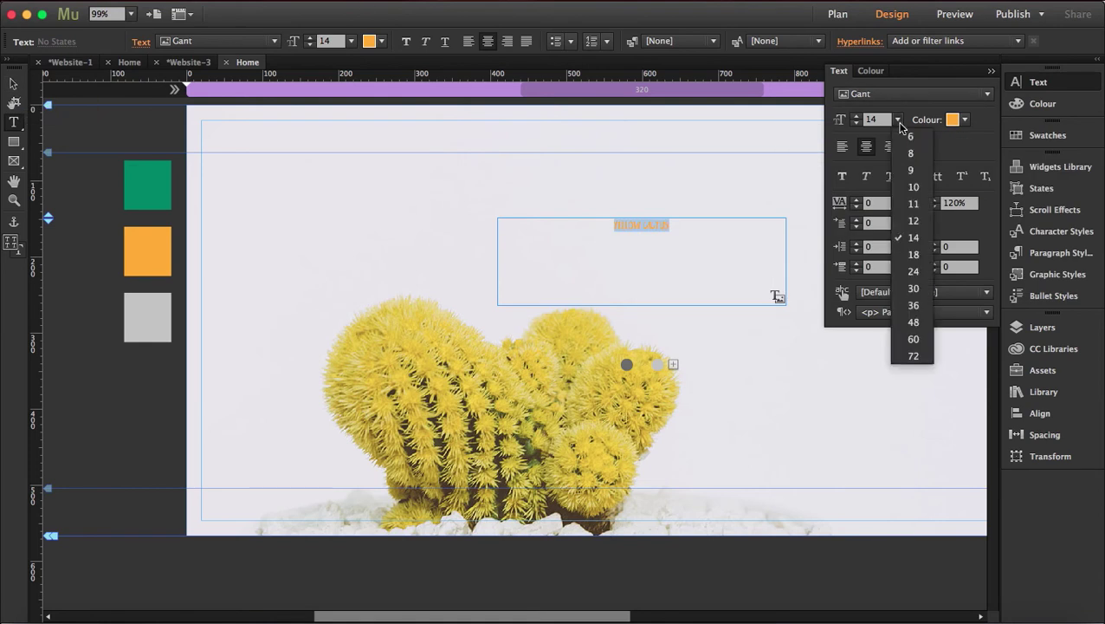
left_click(925, 357)
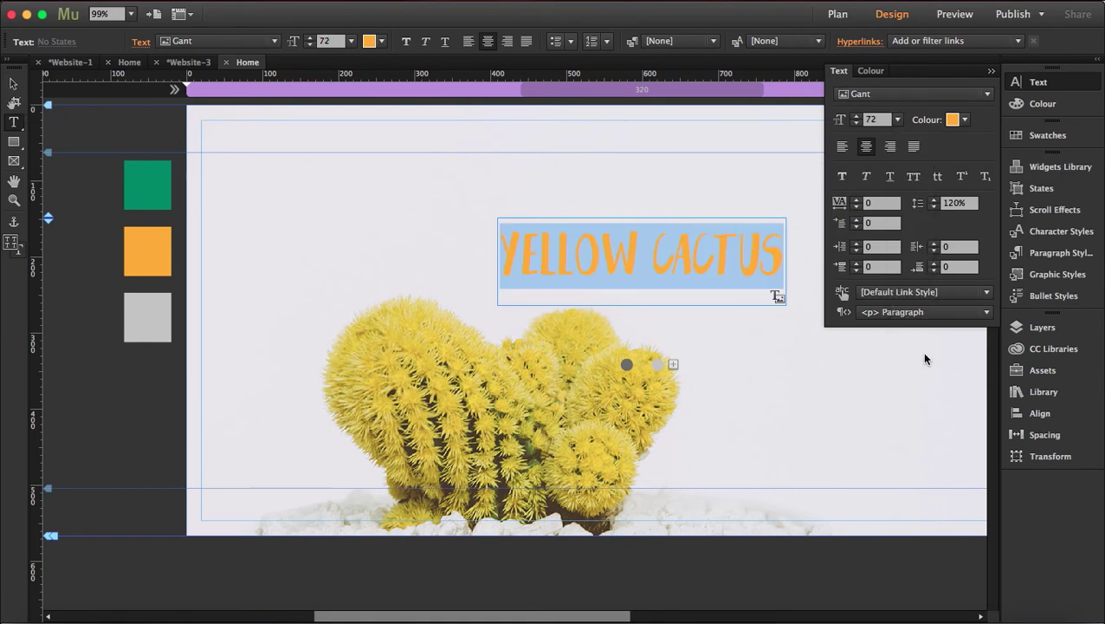
left_click(855, 116)
left_click(854, 116)
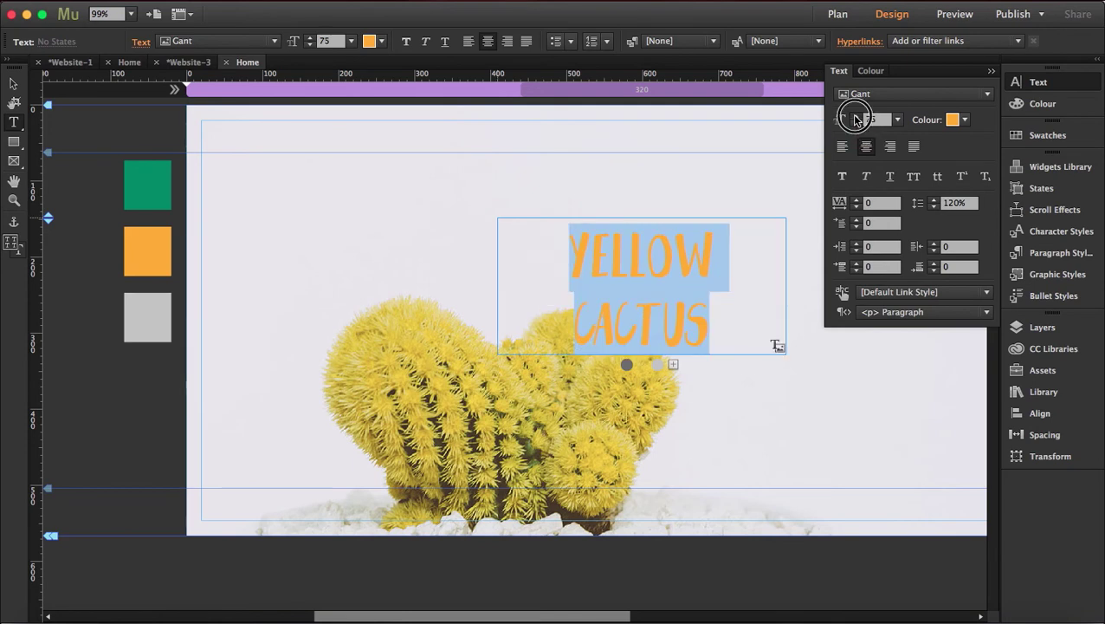
left_click(855, 116)
left_click(855, 116)
left_click(855, 116)
left_click(855, 116)
left_click(855, 116)
left_click(854, 116)
left_click(854, 116)
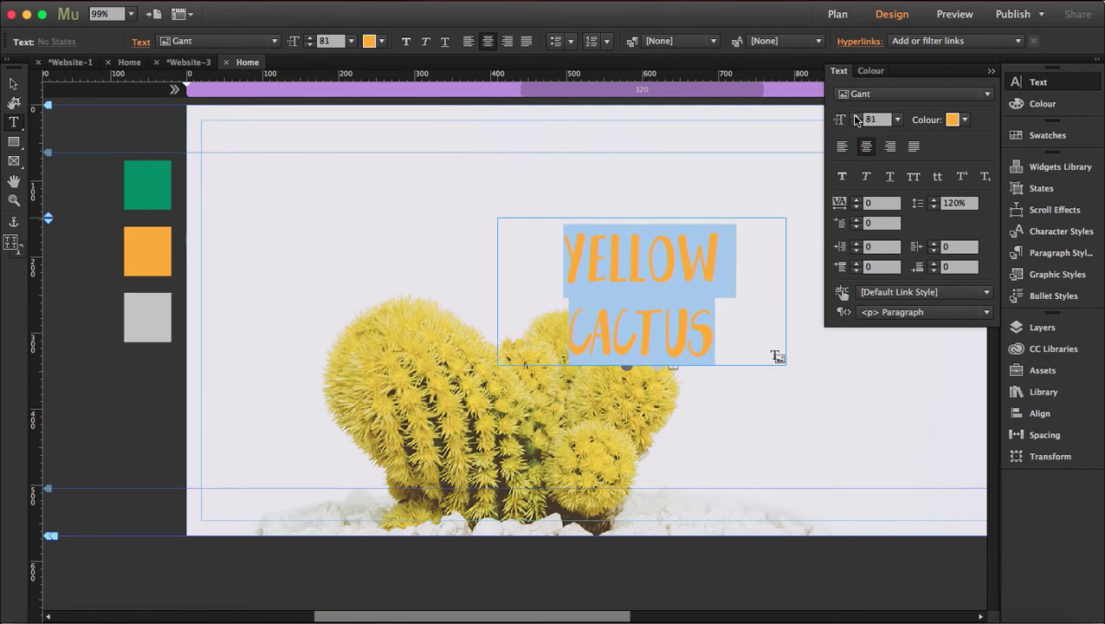
left_click(855, 116)
left_click(855, 116)
left_click(855, 116)
left_click(854, 116)
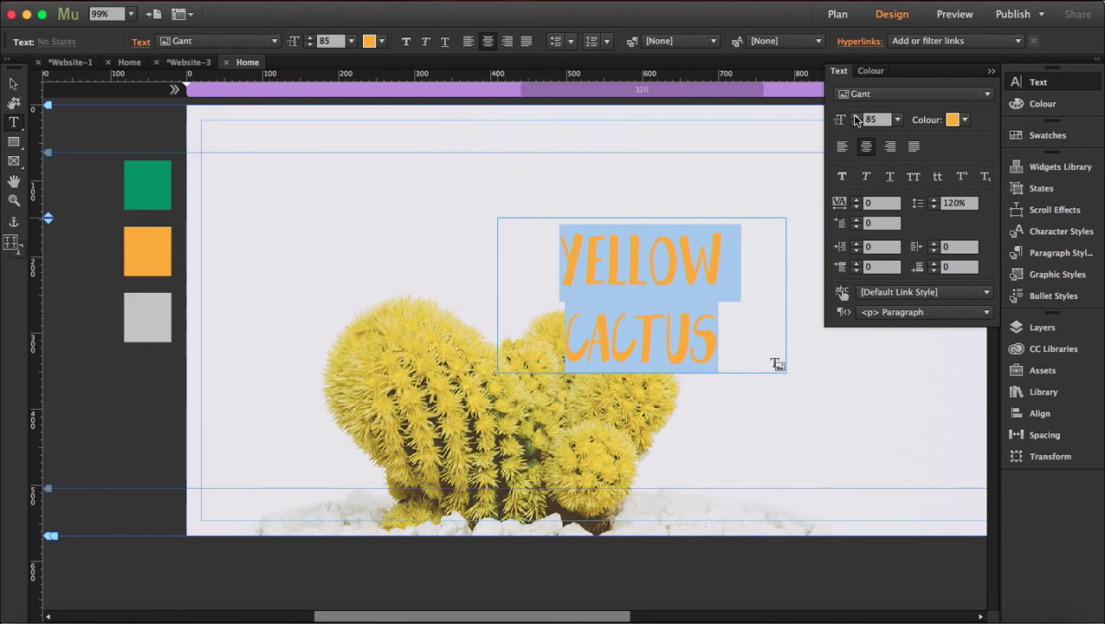
left_click(991, 71)
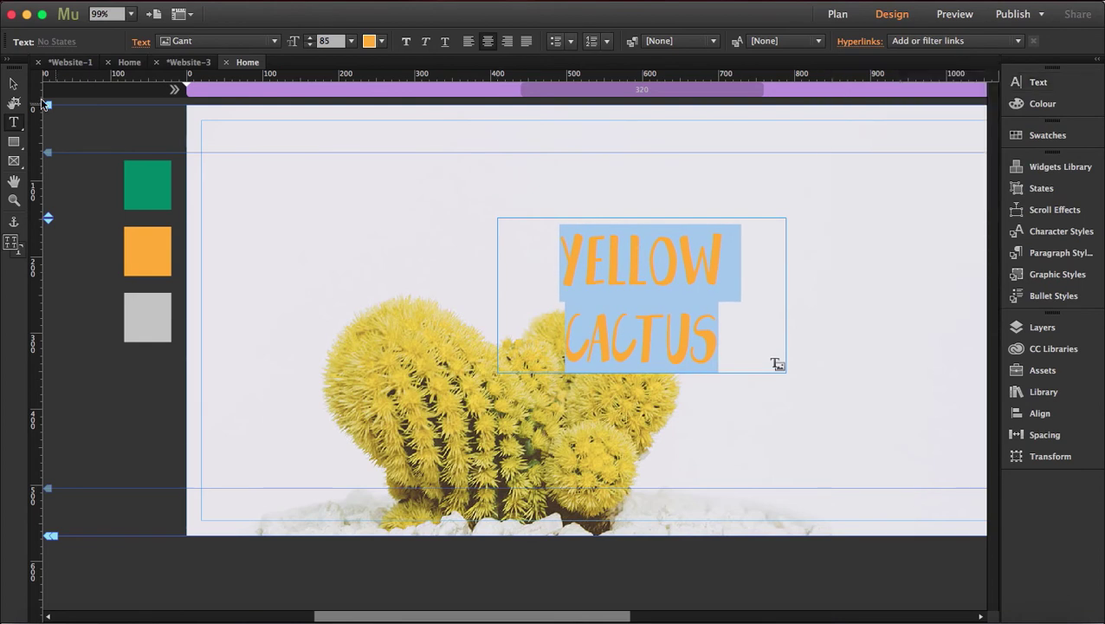
Return to the Selection tool and reselect the YELLOW CACTUS heading frame
left_click(14, 87)
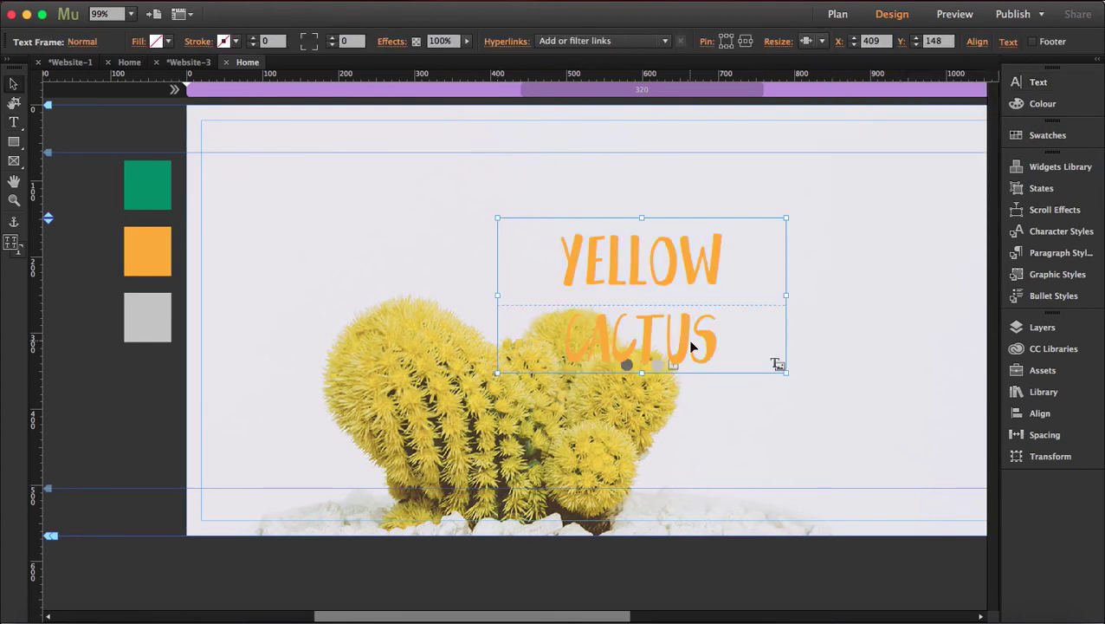
left_click(645, 311)
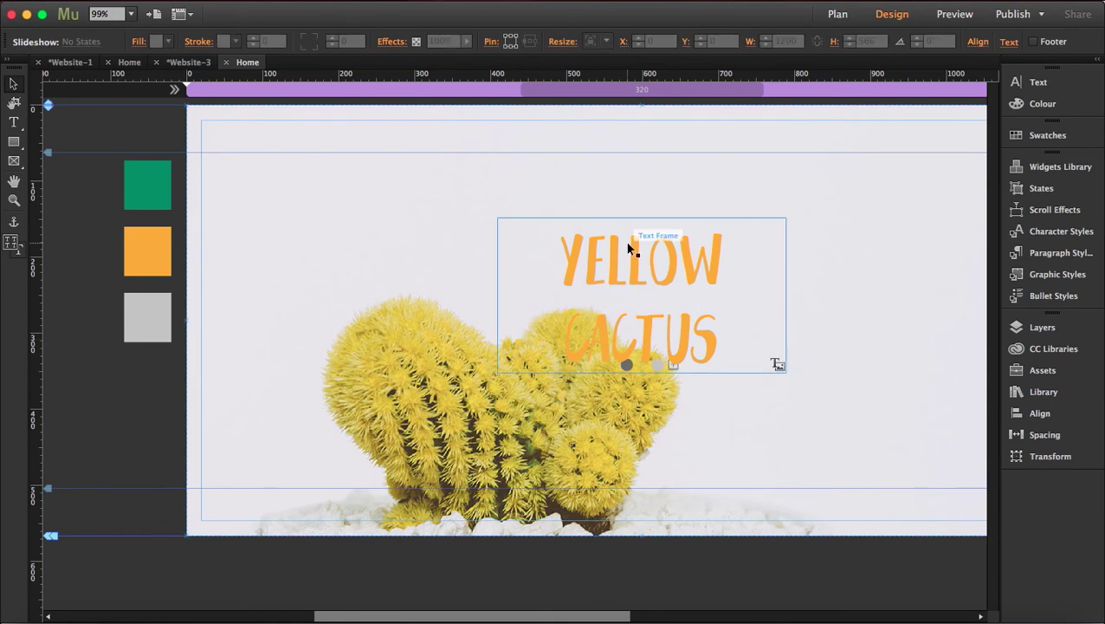
left_click(630, 248)
double_click(628, 247)
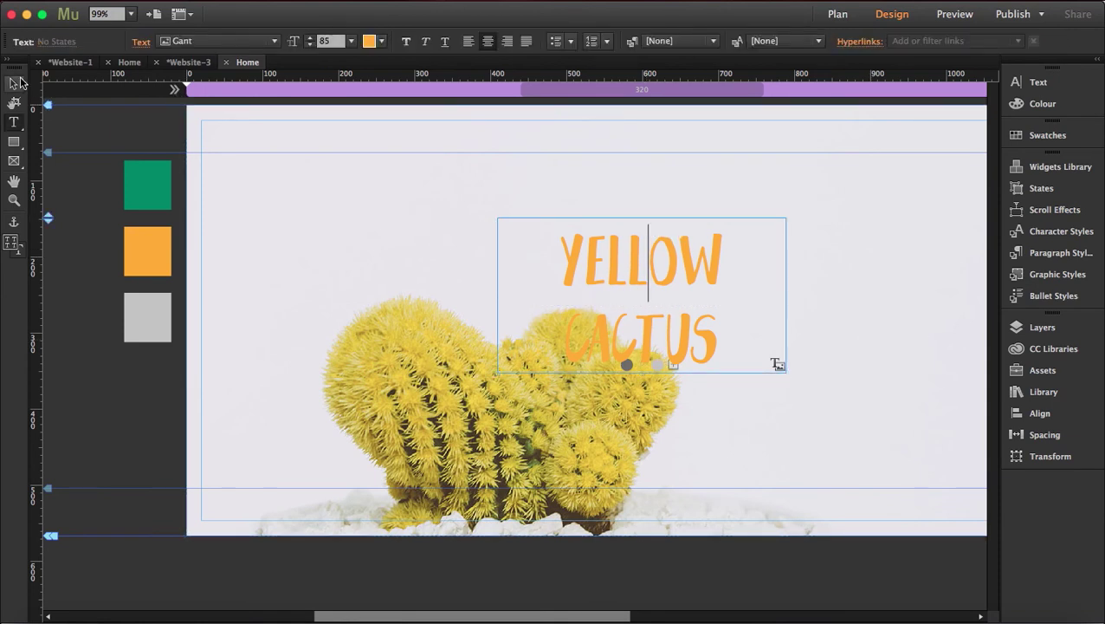
Widen the heading frame so YELLOW CACTUS fits one line, and centre it
left_click(14, 83)
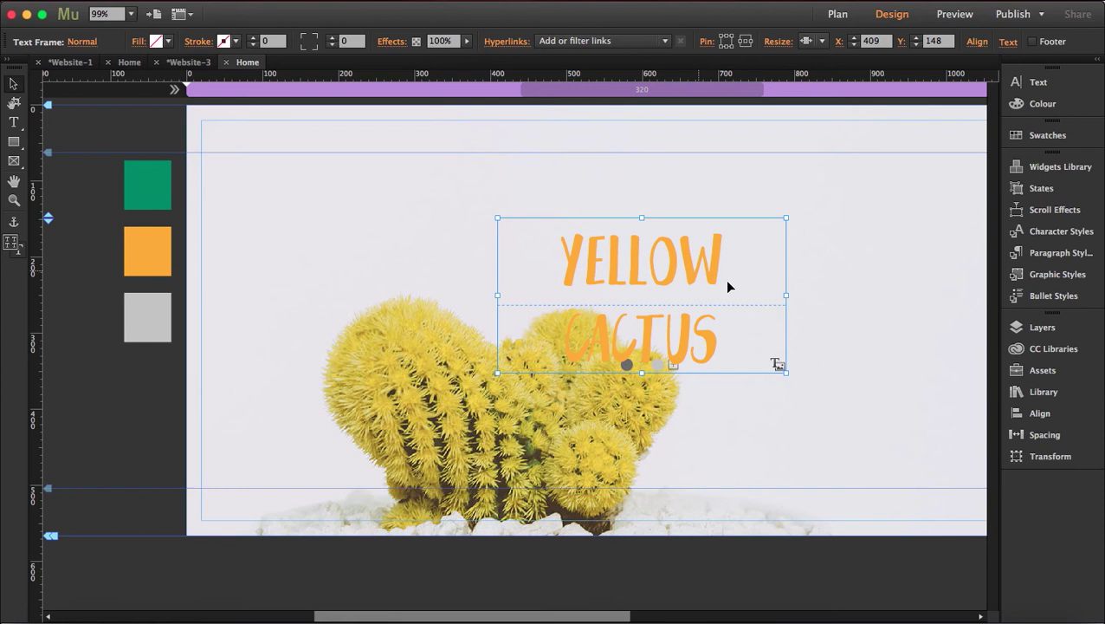
left_click_drag(785, 296, 839, 299)
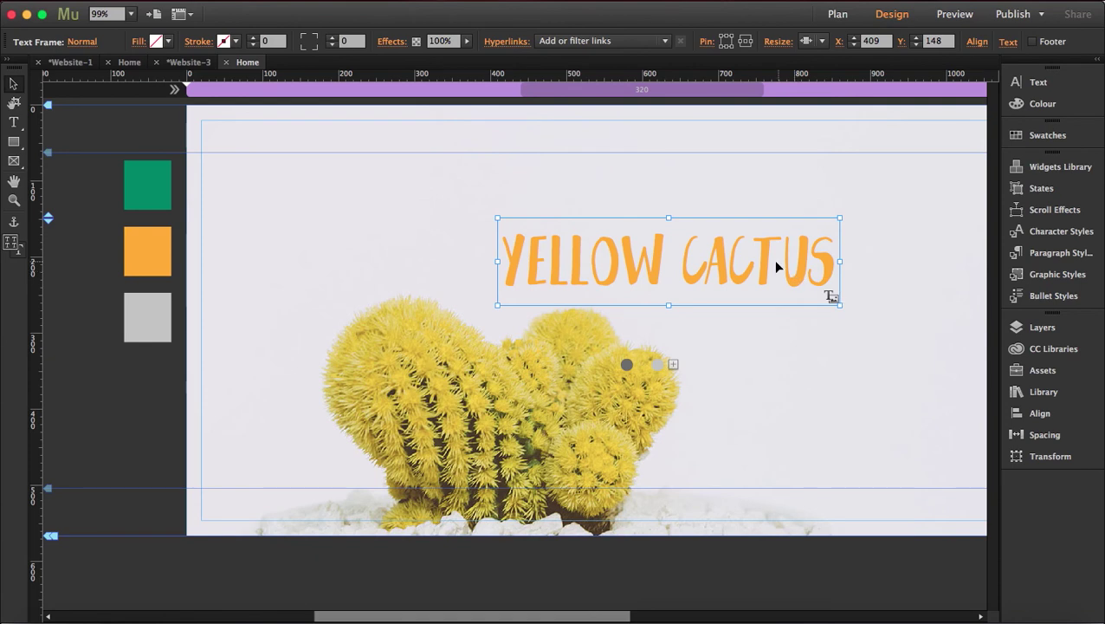
left_click_drag(776, 267, 751, 267)
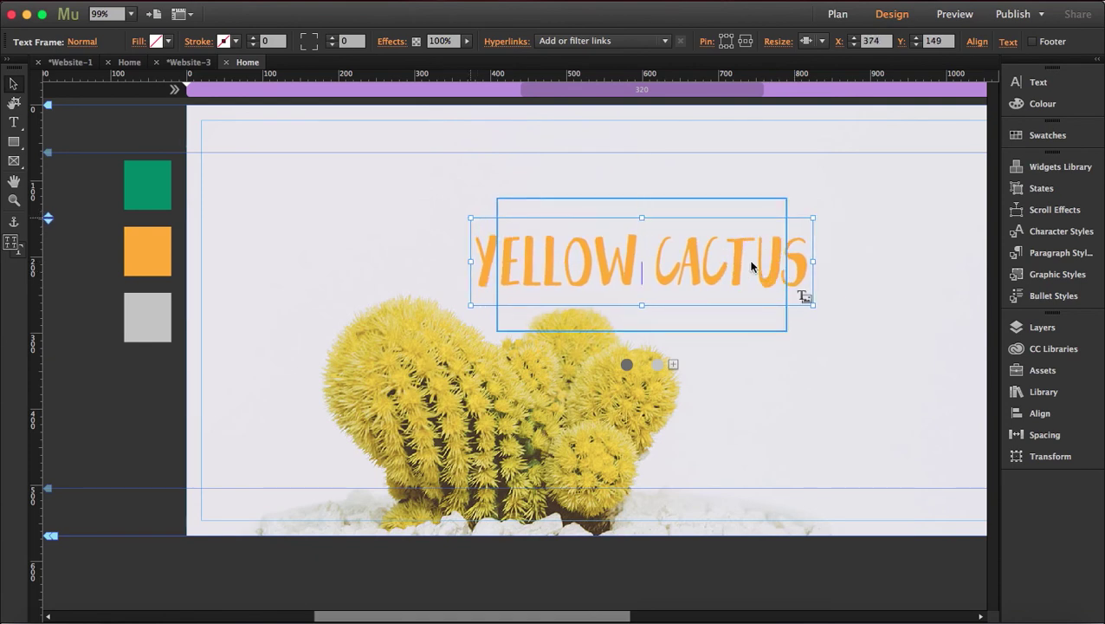
Drag a horizontal guide down from the top ruler across the page
left_click(690, 193)
left_click(685, 201)
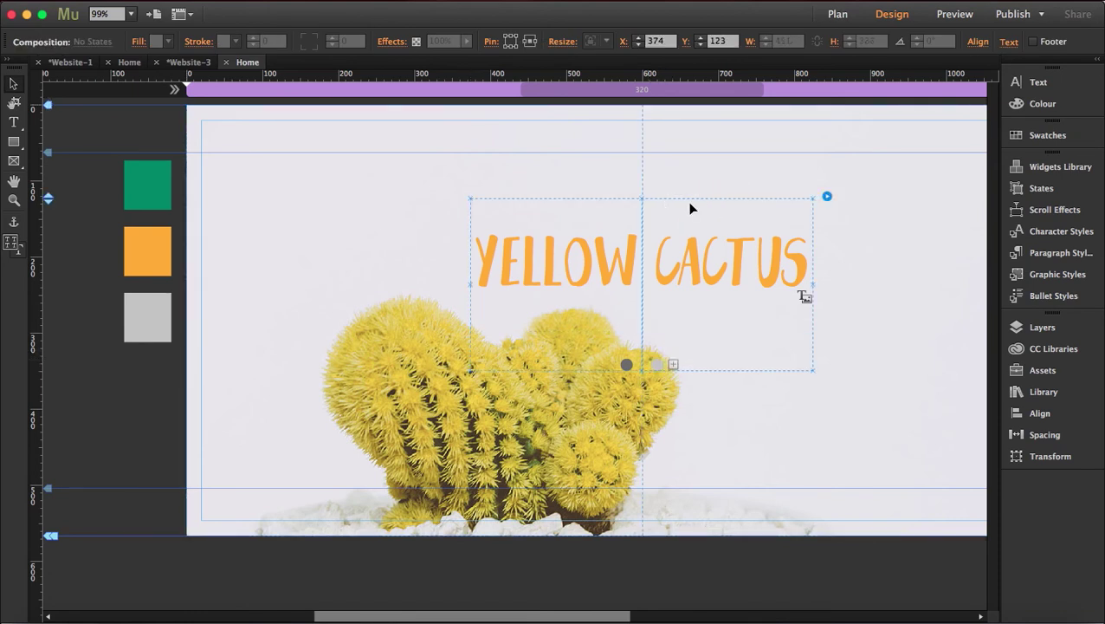
left_click_drag(681, 74, 697, 295)
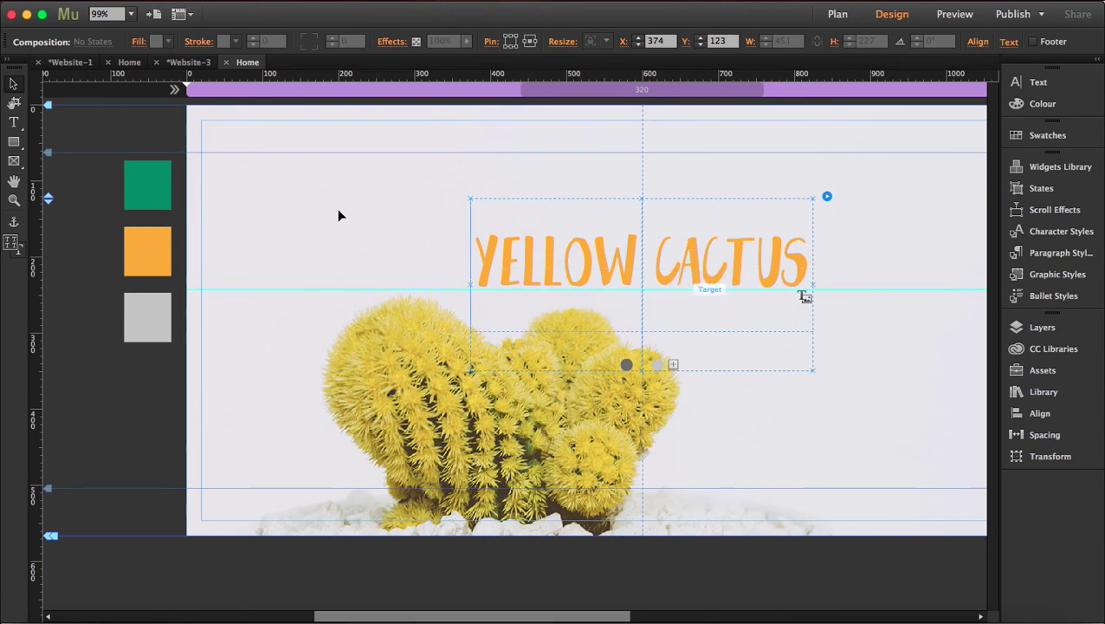
Drag the slideshow trigger dots up to just below the heading, around Y 259
left_click(626, 363)
left_click(660, 366)
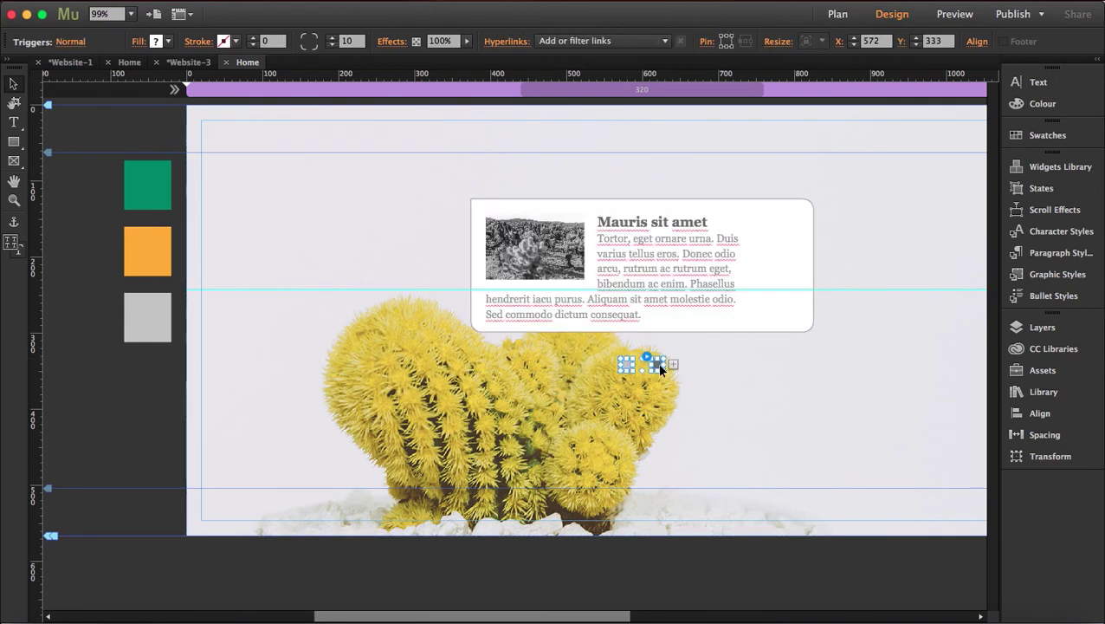
left_click_drag(660, 366, 658, 344)
left_click(817, 348)
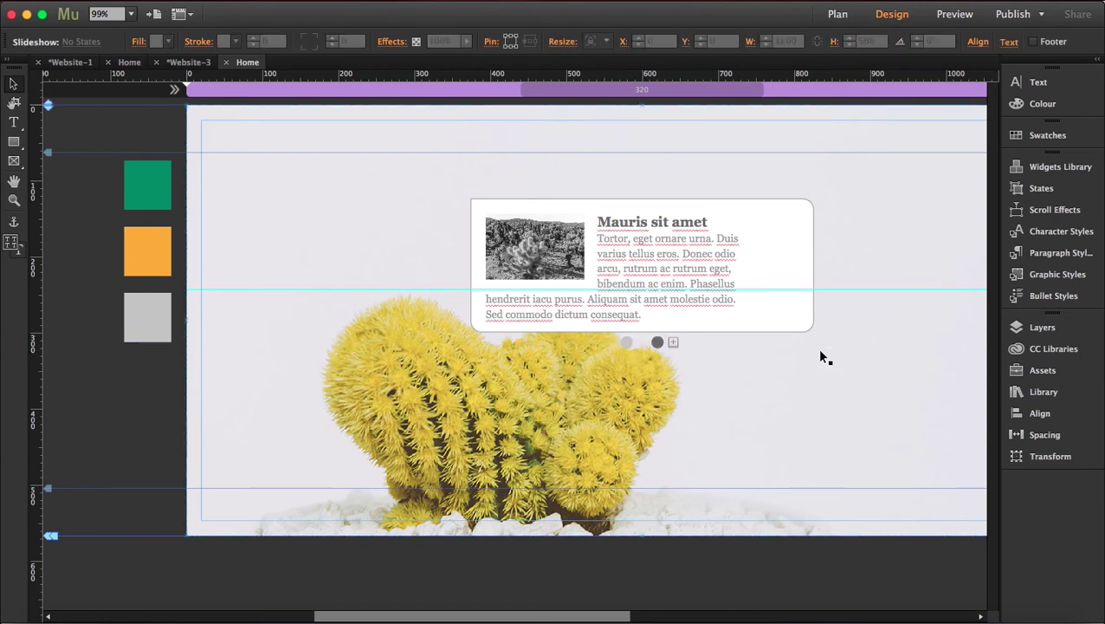
left_click(771, 316)
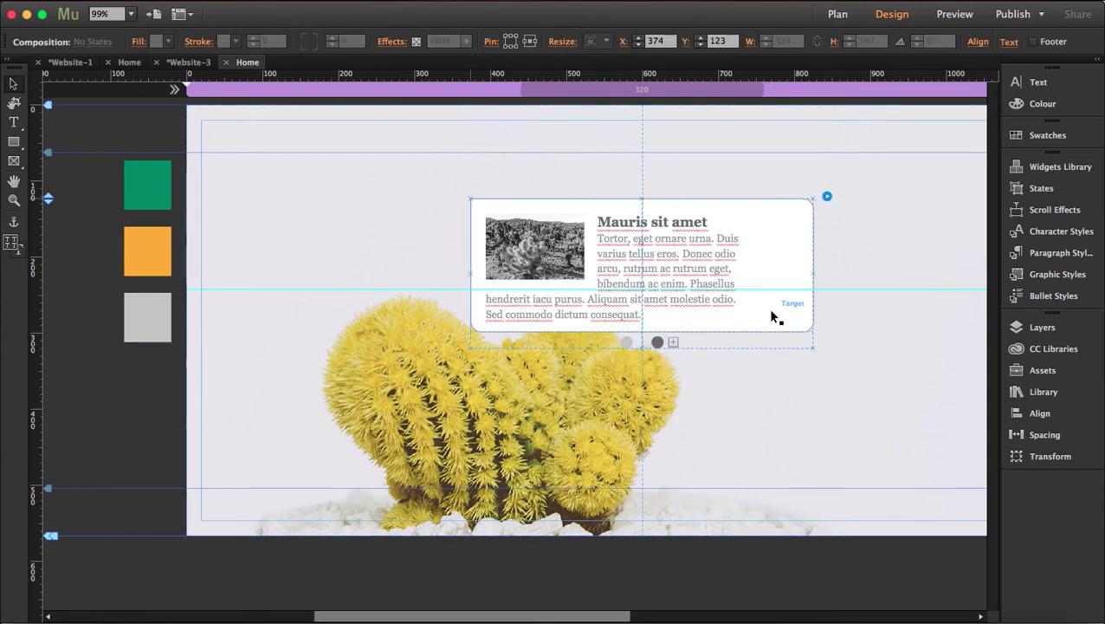
left_click(862, 317)
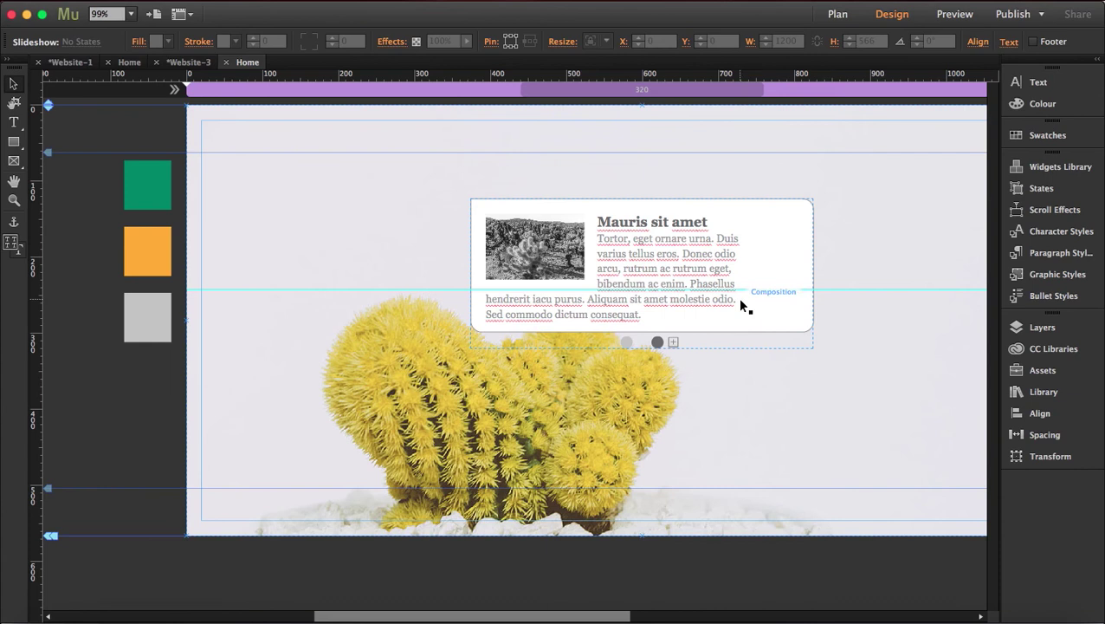
left_click(626, 338)
left_click(626, 338)
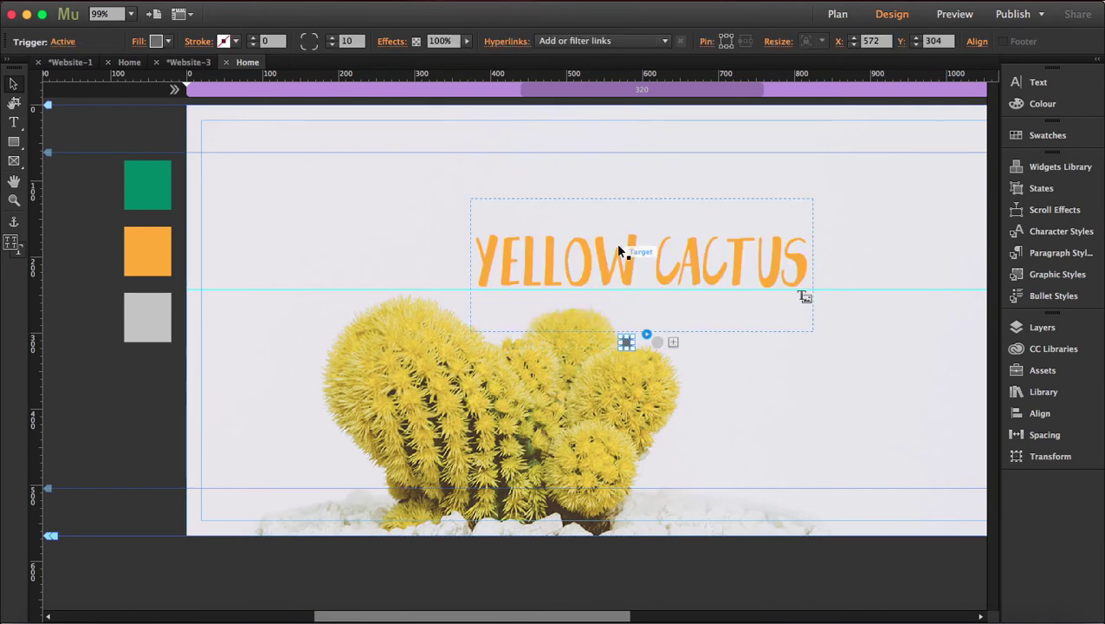
left_click(626, 341)
left_click_drag(626, 341, 655, 312)
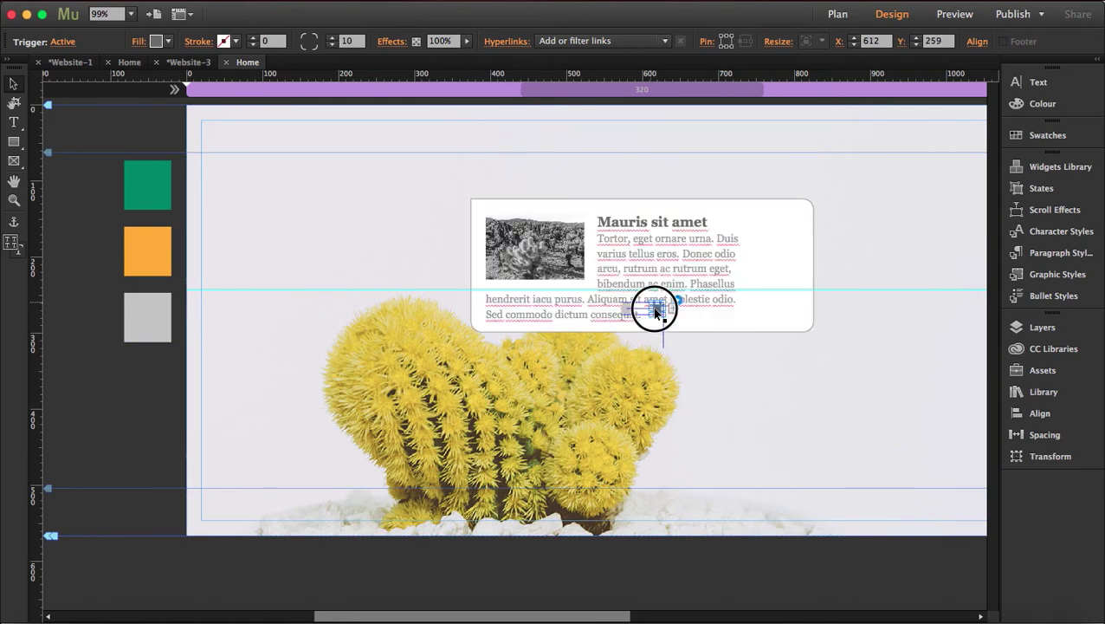
Select the active trigger's target panel and the placeholder content inside it
left_click(789, 382)
left_click(656, 307)
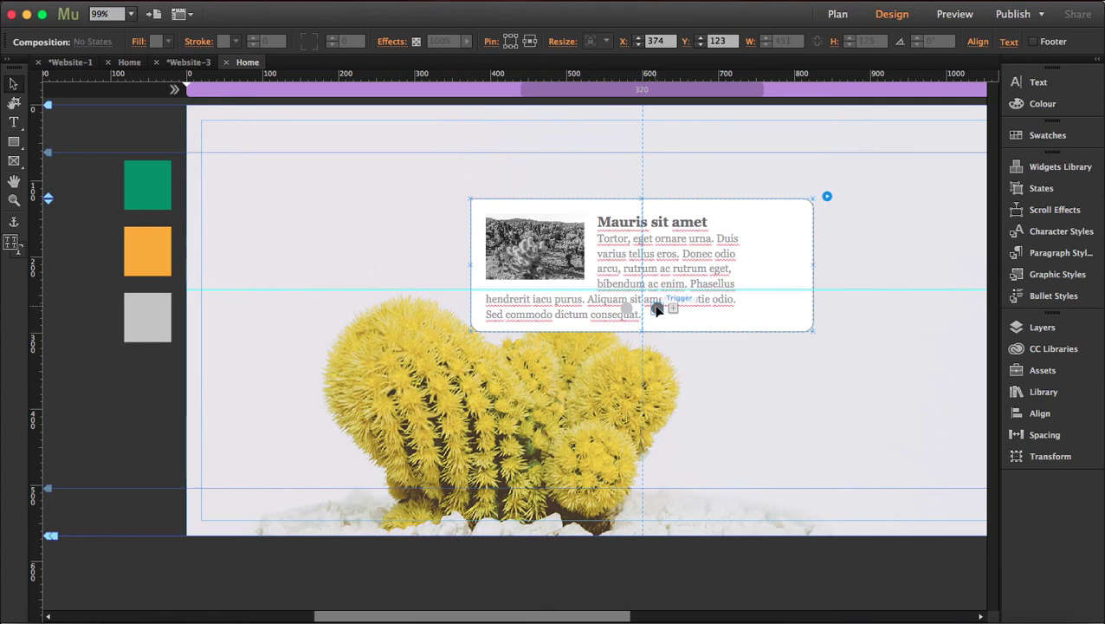
left_click(656, 307)
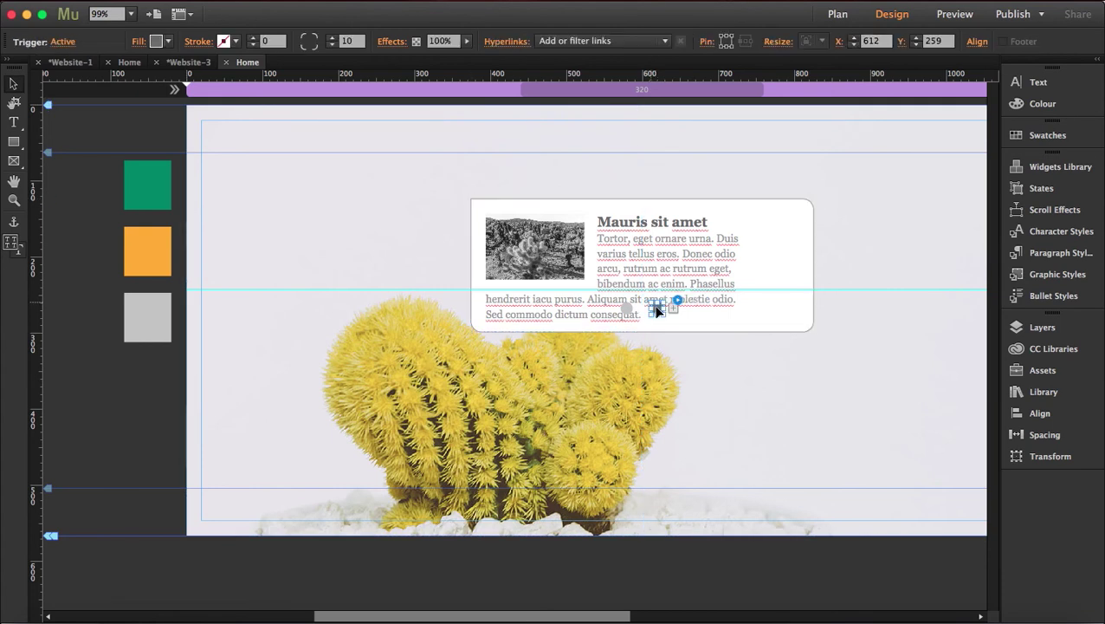
left_click(770, 284)
left_click(743, 243)
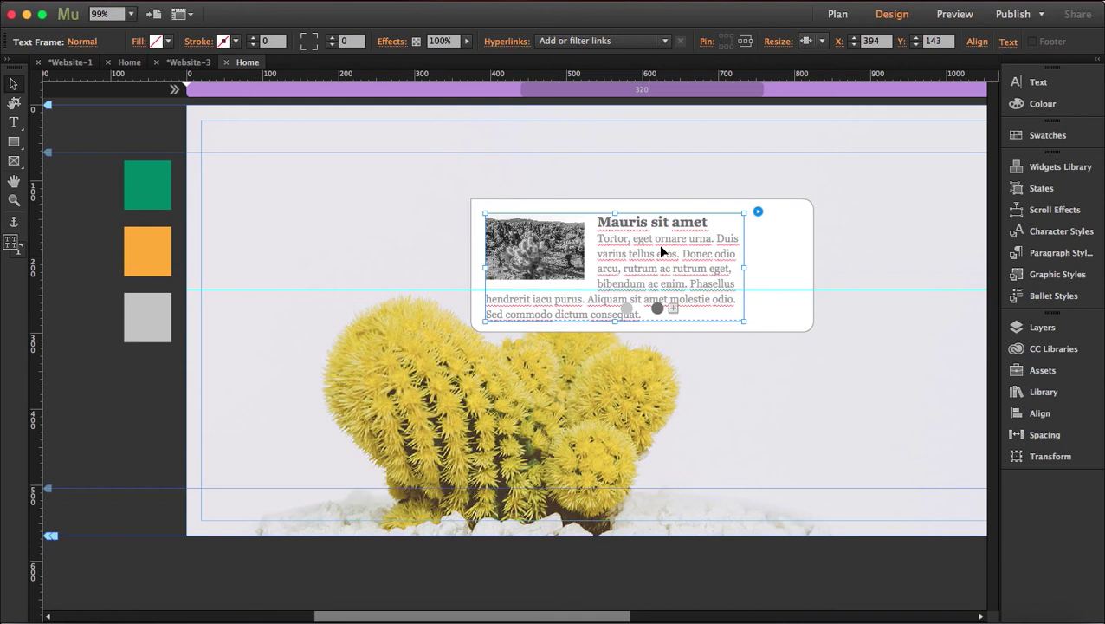
Delete the placeholder content and give the target panel stroke 0 and fill None
key("Delete")
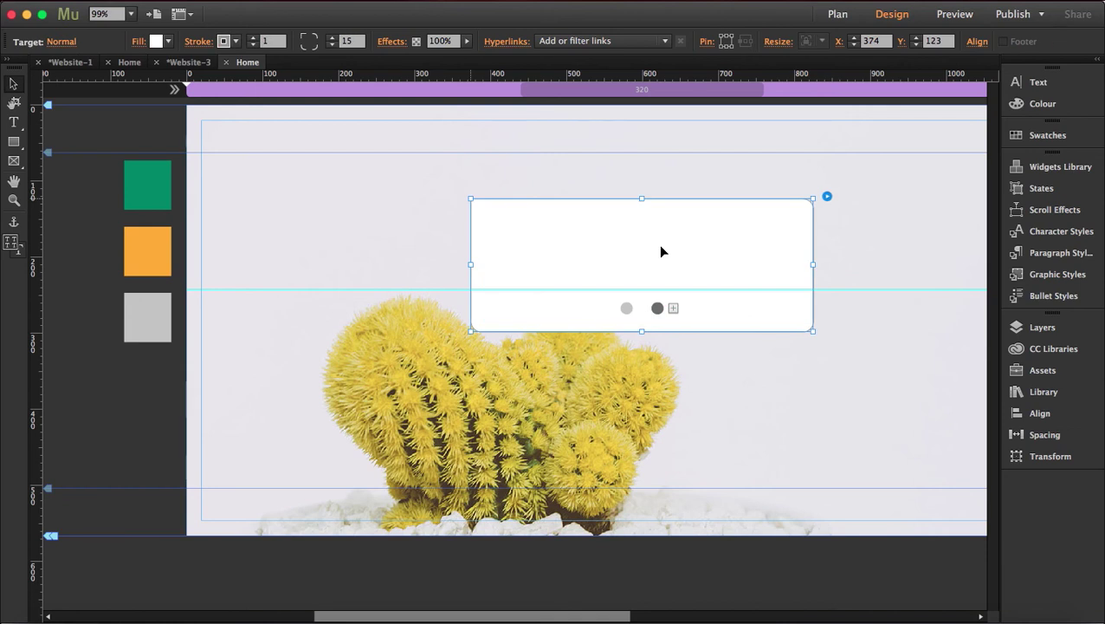
left_click(253, 45)
left_click(170, 41)
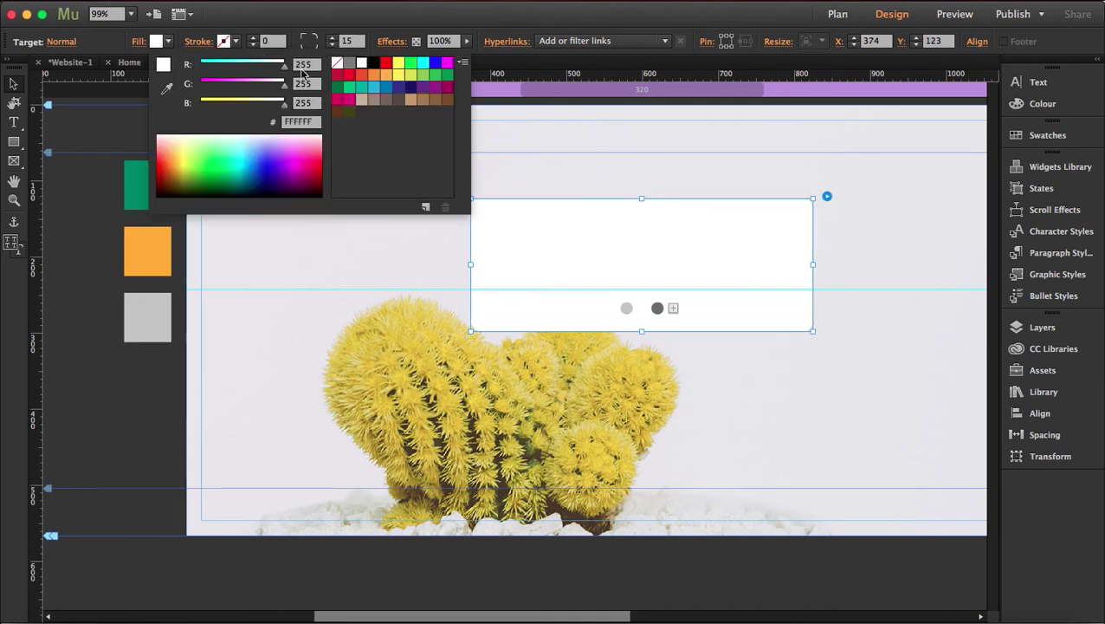
left_click(337, 63)
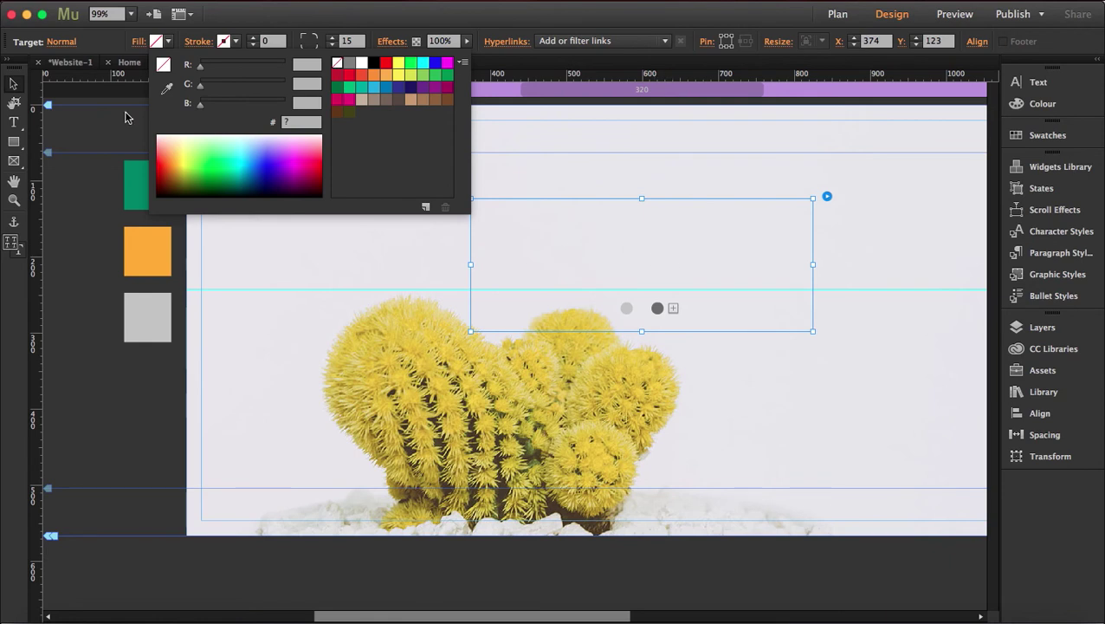
key("Escape")
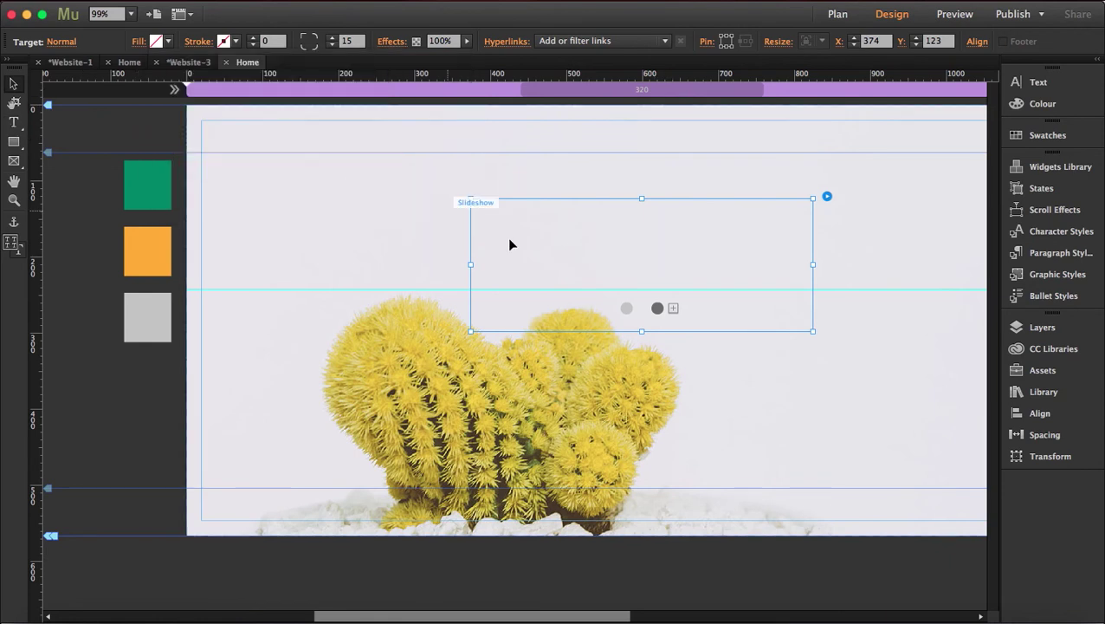
Draw a text frame in the target panel containing 'Creative Design'
left_click(14, 122)
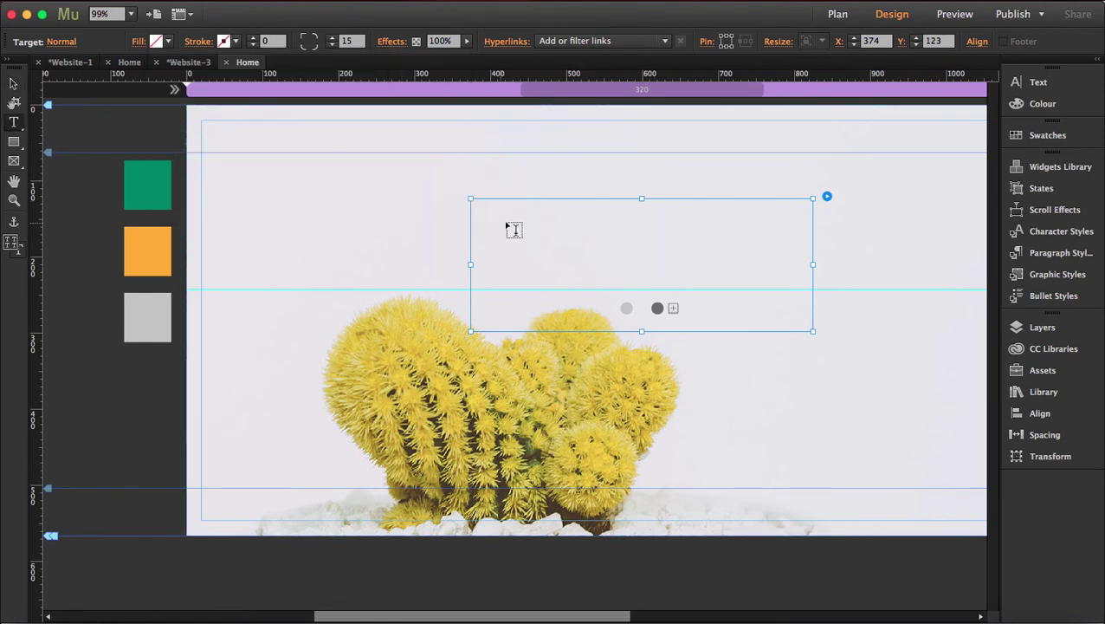
left_click_drag(486, 205, 808, 276)
type("Creative")
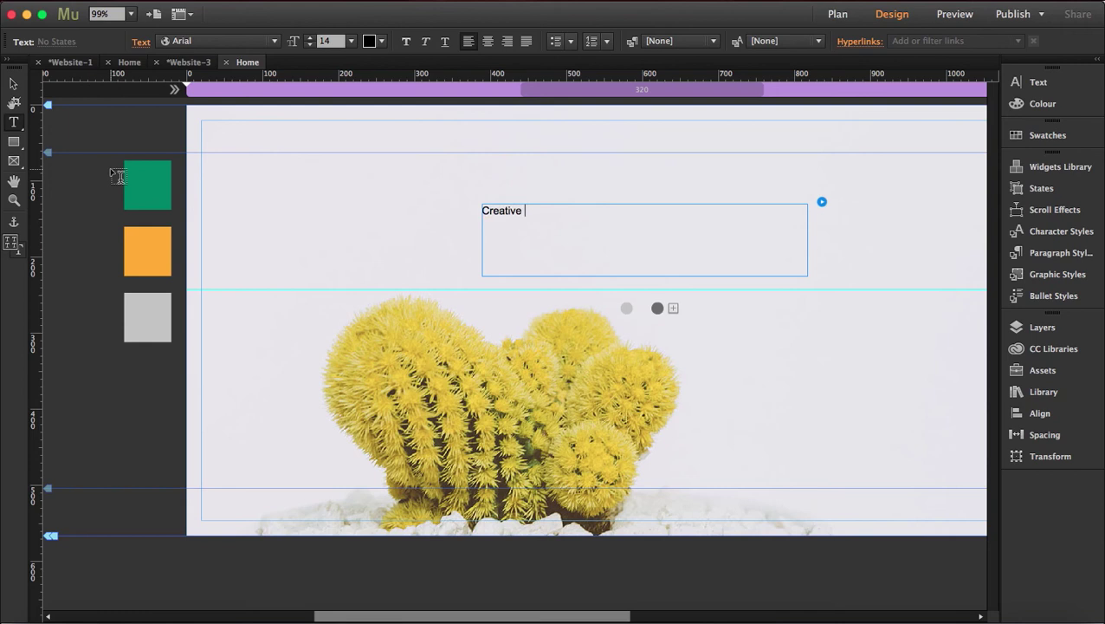
type("Design")
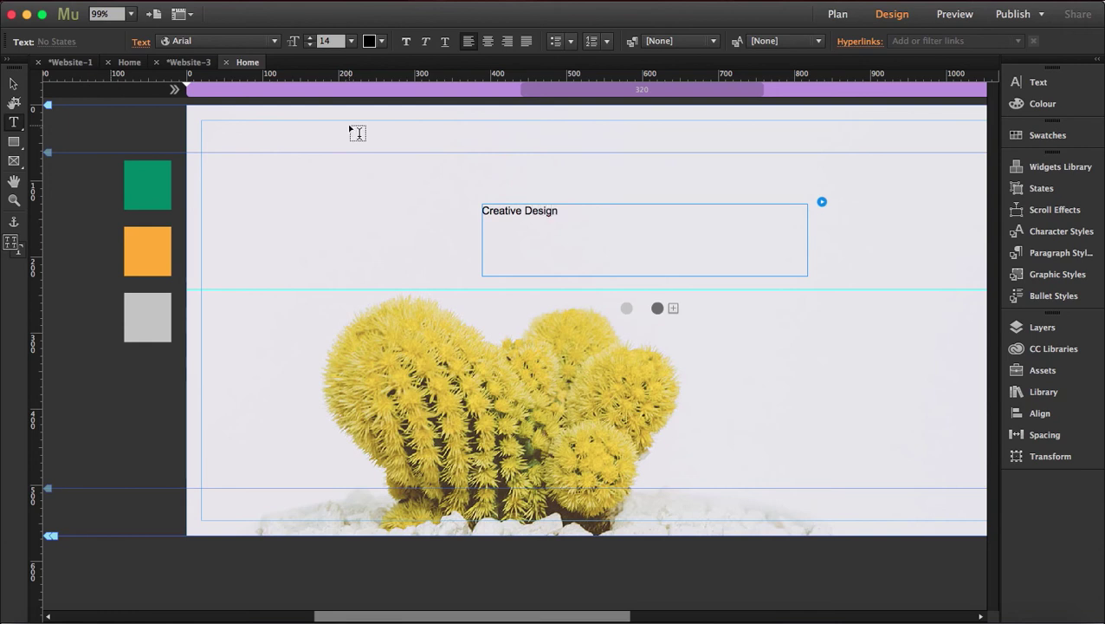
left_click(19, 84)
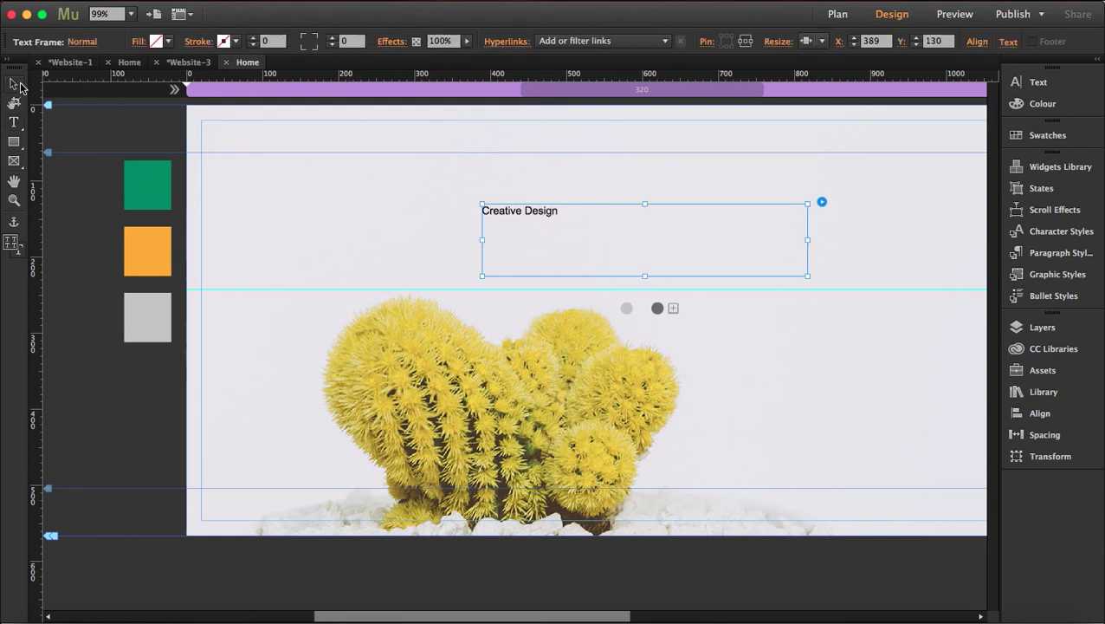
Color the heading orange to match the swatch and set its size to 72
left_click(1029, 82)
left_click(964, 120)
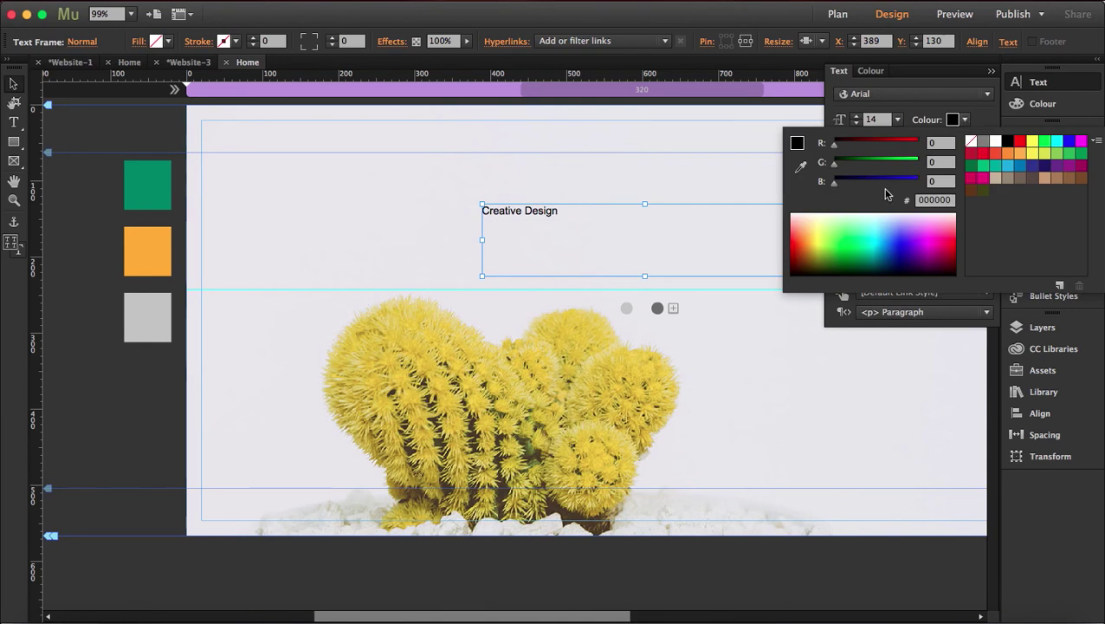
left_click(165, 246)
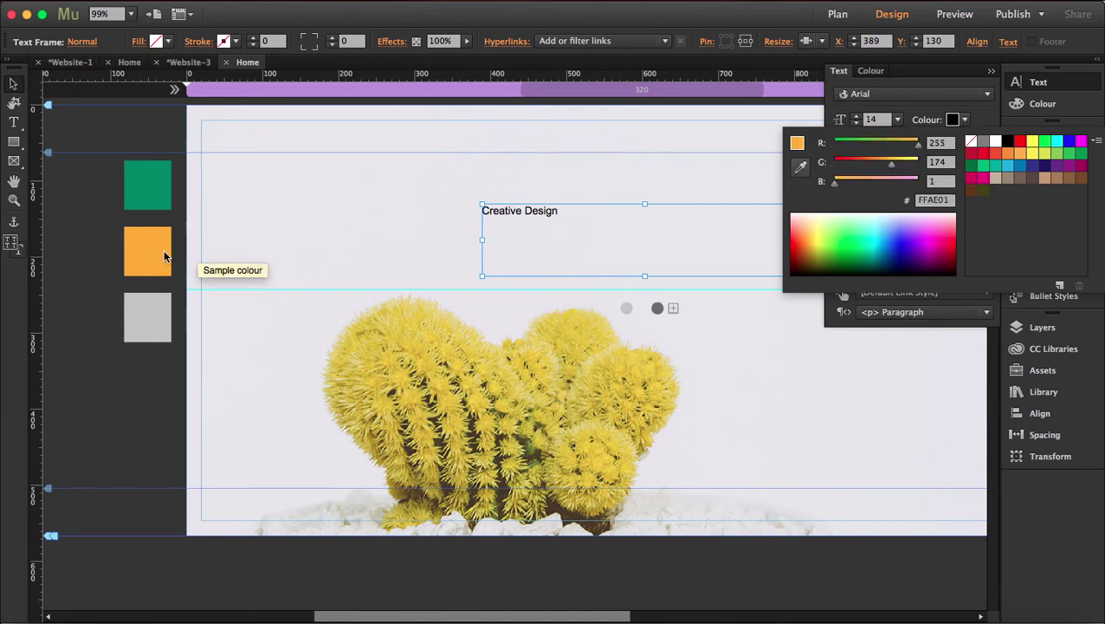
left_click(898, 119)
left_click(912, 356)
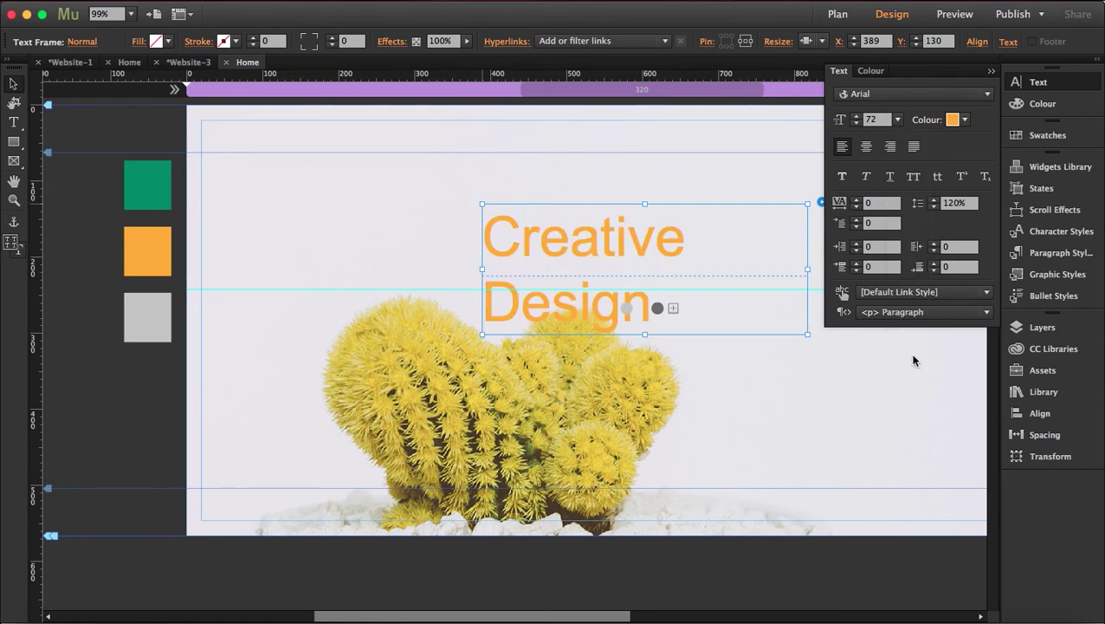
Change the heading's font to Gant
left_click(903, 95)
left_click(903, 95)
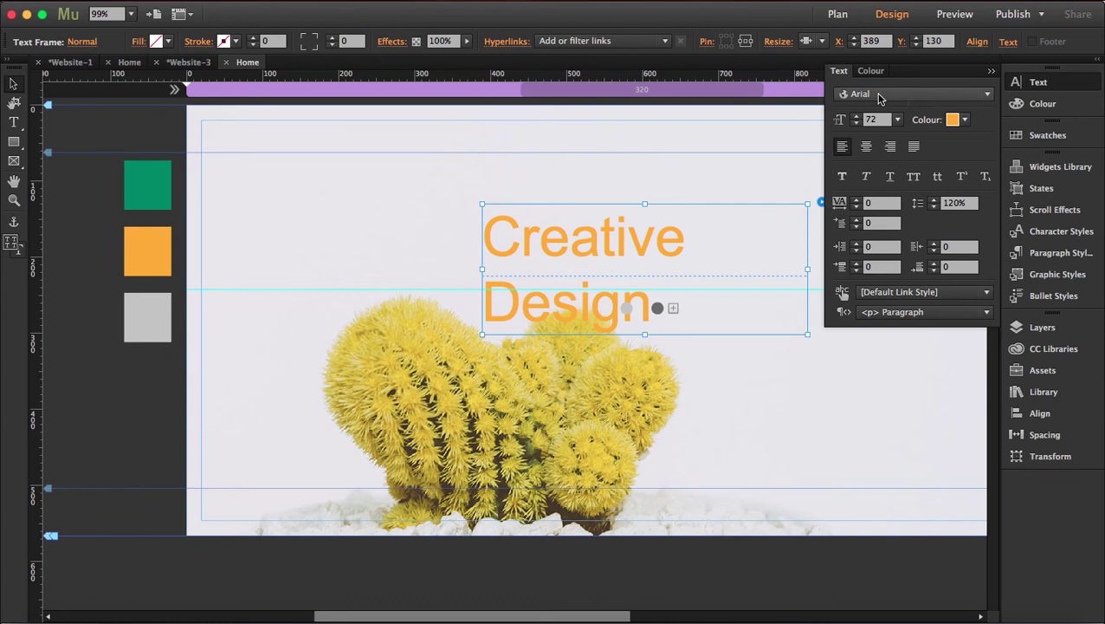
left_click(878, 97)
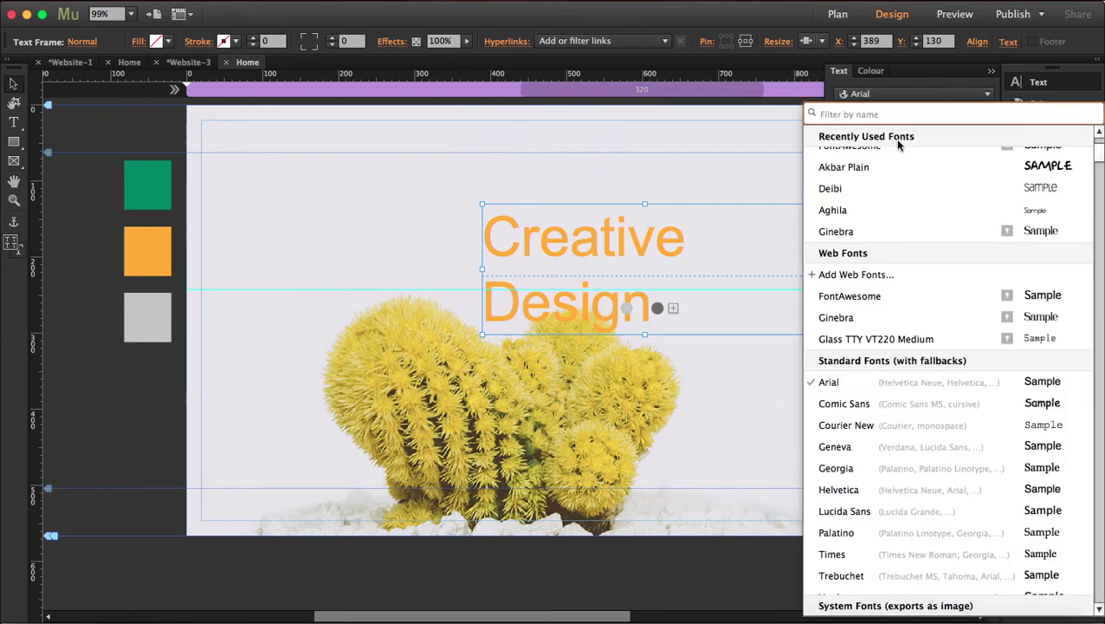
scroll(899, 143, "up", 3)
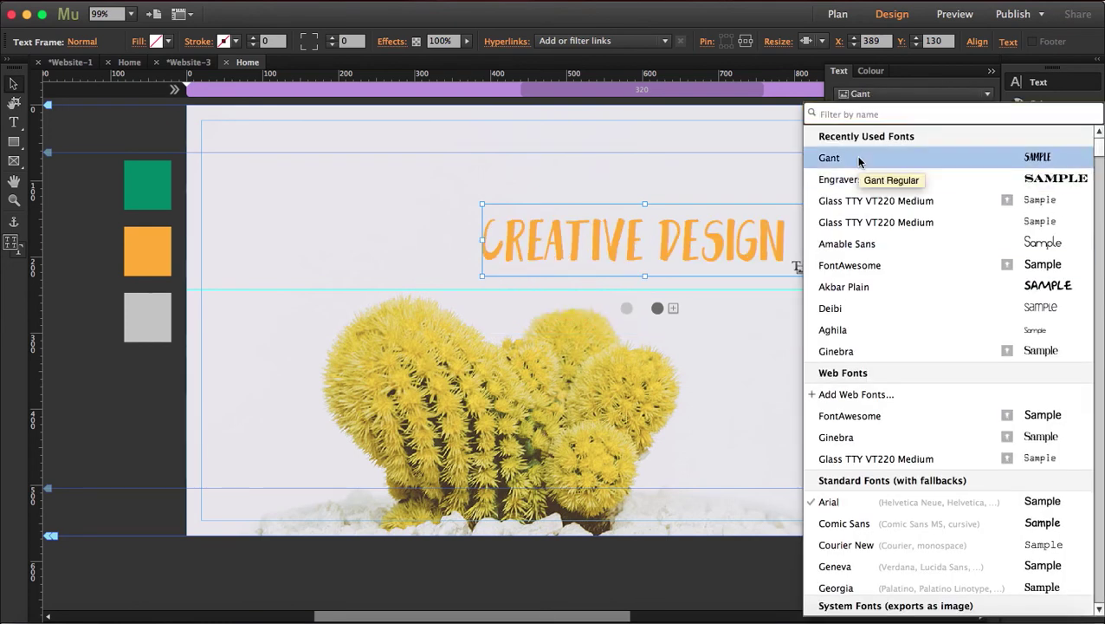
left_click(859, 158)
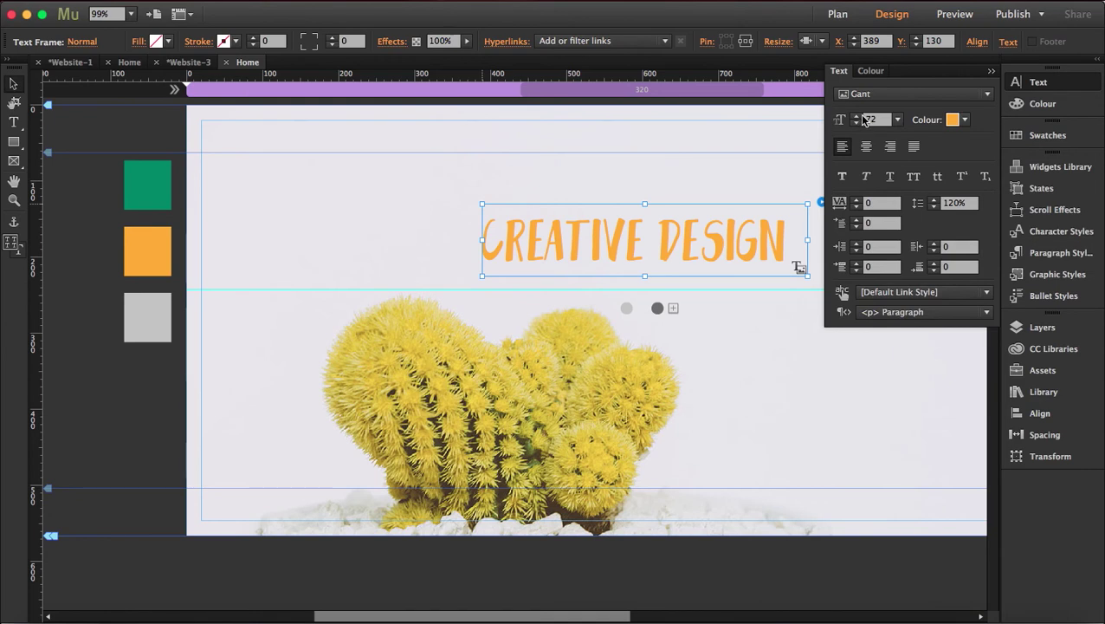
left_click(858, 116)
left_click(858, 116)
Raise the heading size to 87, then bring it back down to 84
left_click(858, 117)
left_click(858, 117)
left_click(858, 117)
left_click(858, 117)
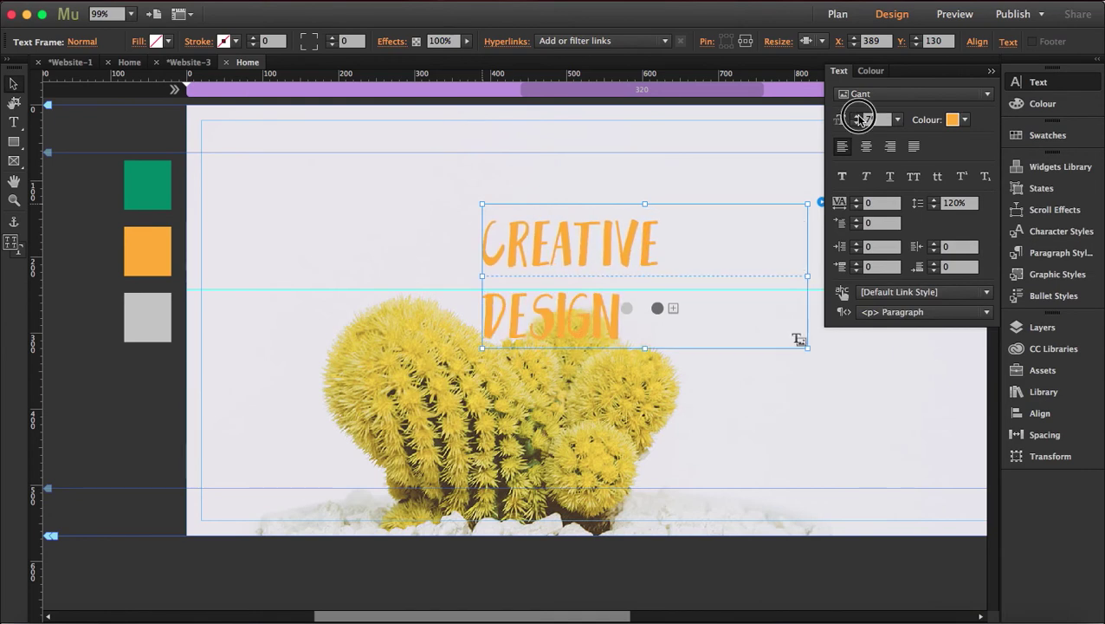
left_click(857, 117)
left_click(858, 117)
left_click(857, 116)
left_click(858, 116)
left_click(857, 116)
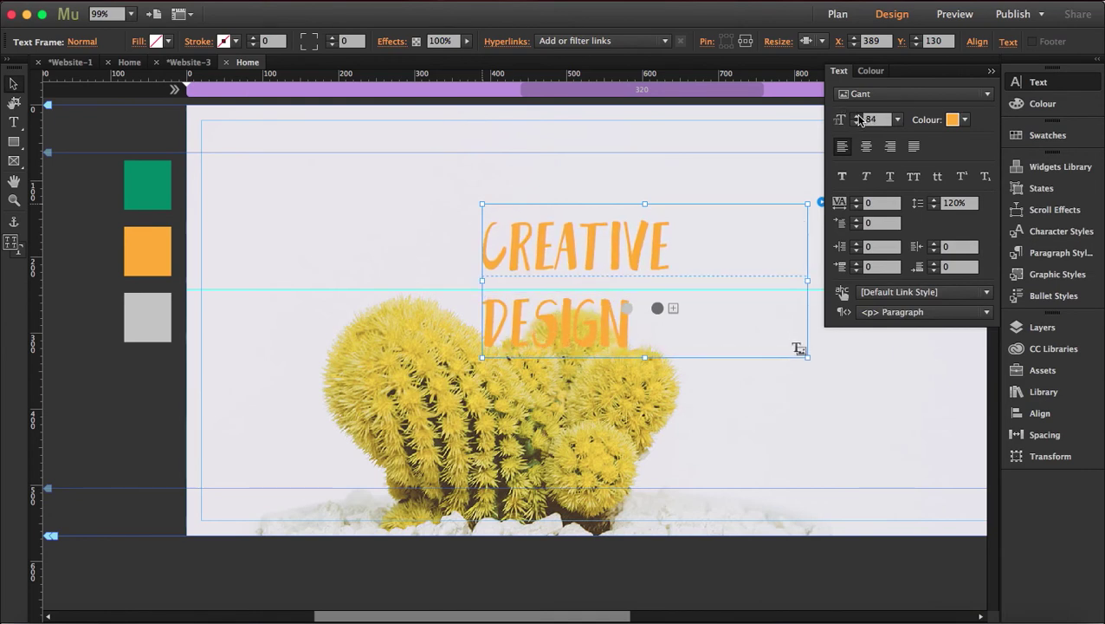
left_click(858, 116)
left_click(857, 117)
left_click(857, 116)
left_click(857, 123)
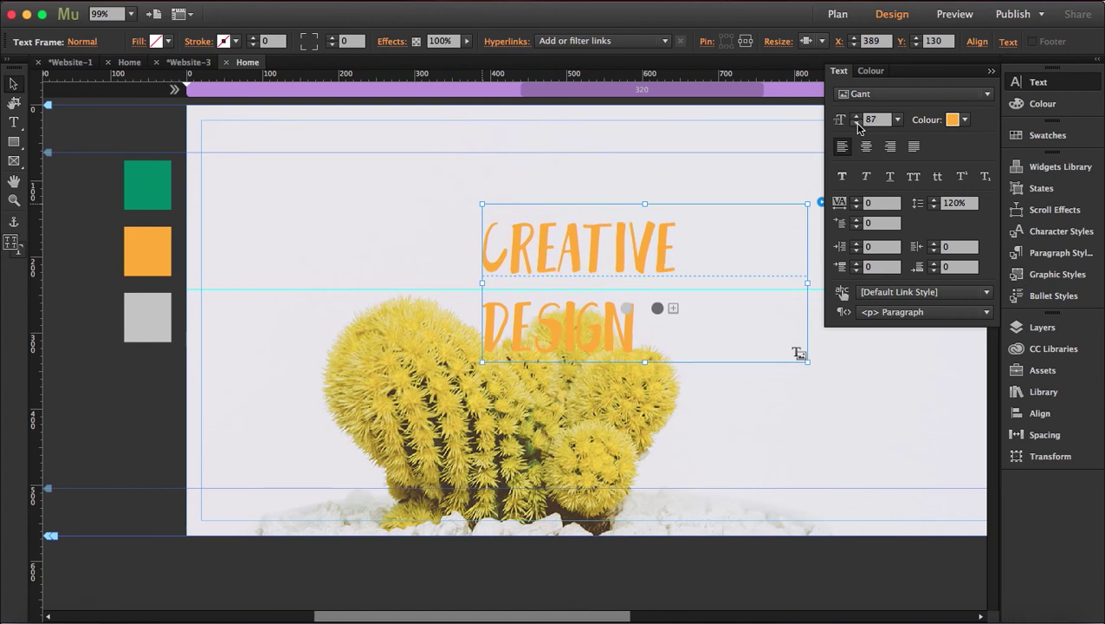
left_click(857, 123)
left_click(858, 124)
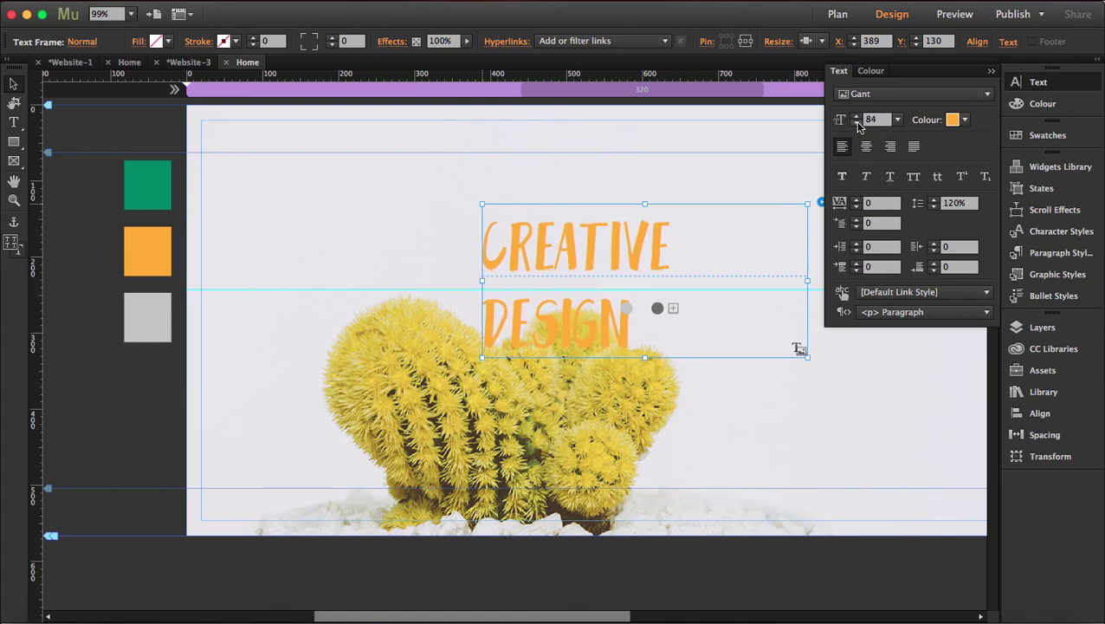
left_click(992, 71)
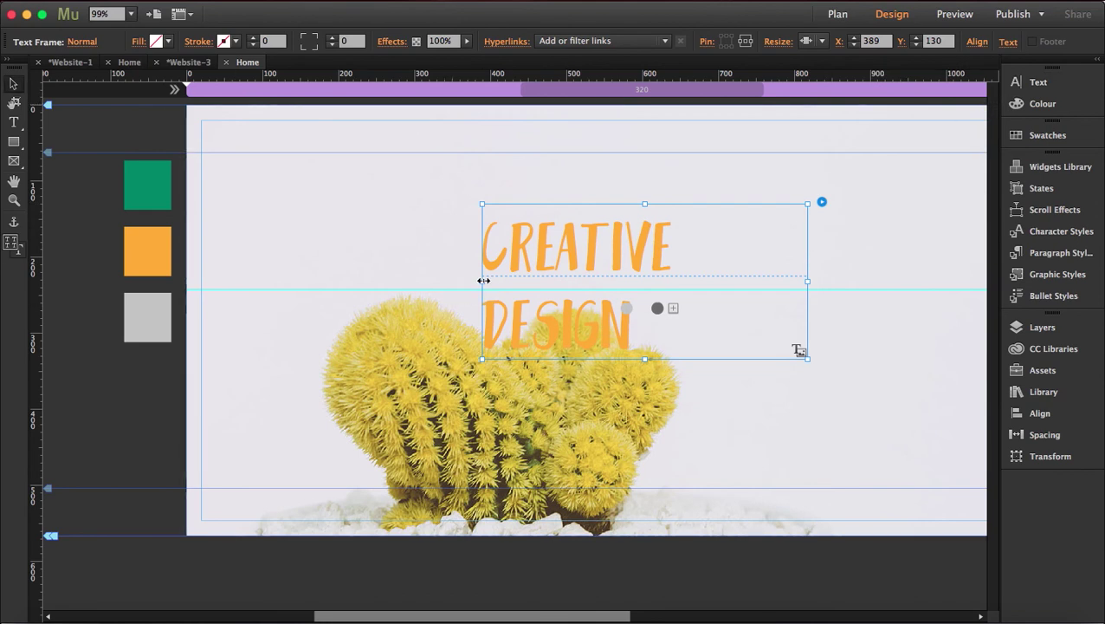
Widen the CREATIVE DESIGN frame leftward to one line and nudge it slightly lower
left_click_drag(483, 281, 446, 280)
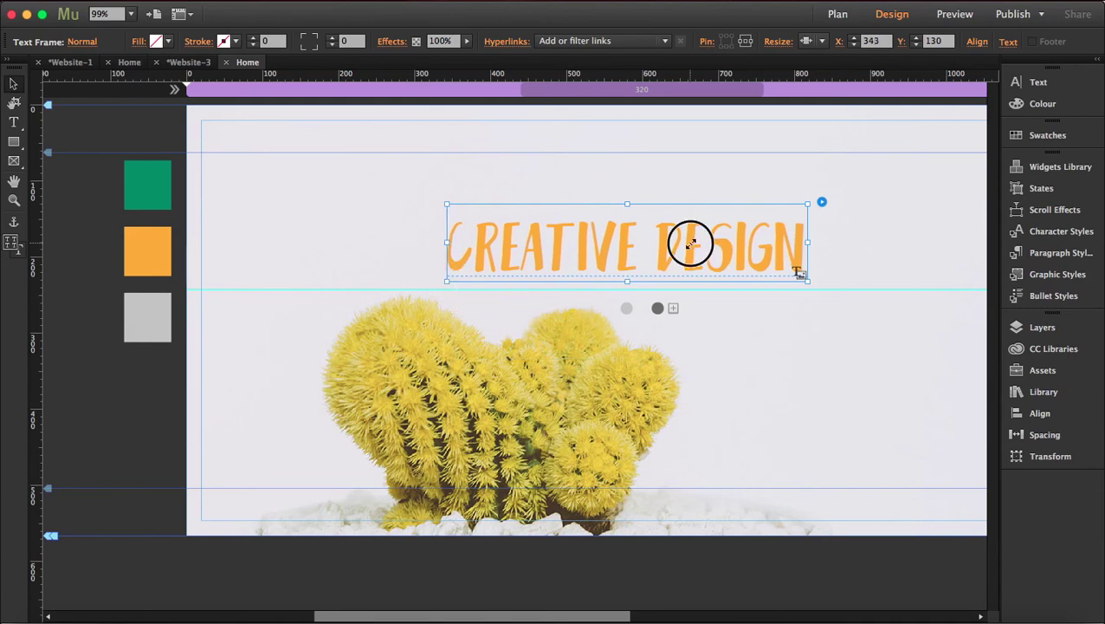
mouse_move(690, 244)
left_mouse_down()
mouse_move(690, 258)
mouse_move(702, 254)
left_mouse_up()
Shift the YELLOW CACTUS container and text slightly right and set its Resize to None
scroll(855, 235, "right", 2)
scroll(856, 232, "right", 10)
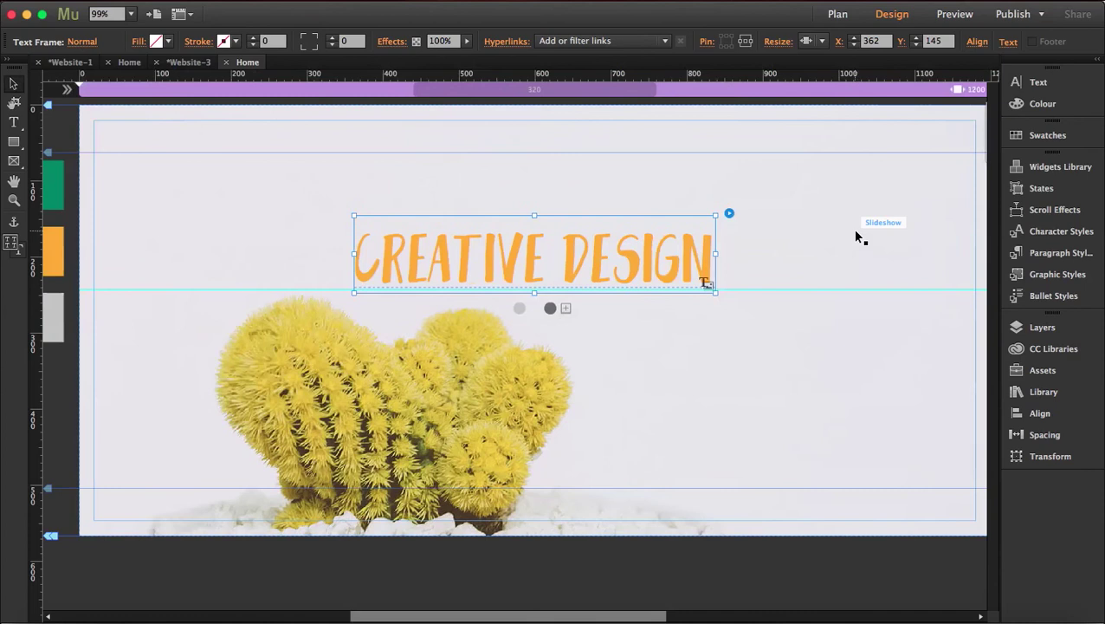
left_click(448, 306)
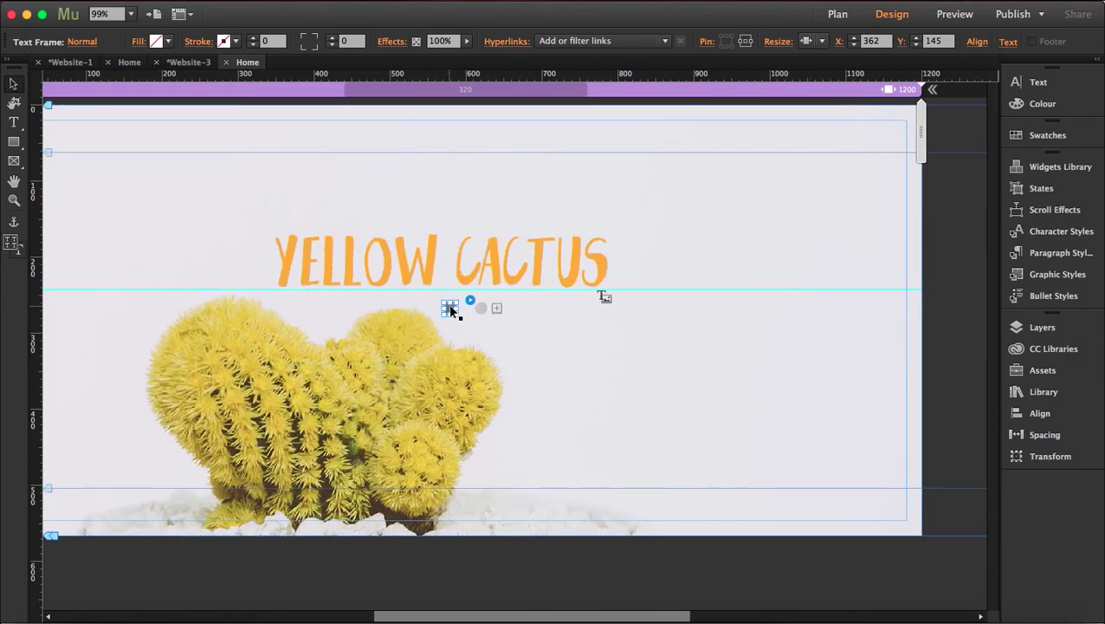
left_click(514, 271)
left_click(501, 267)
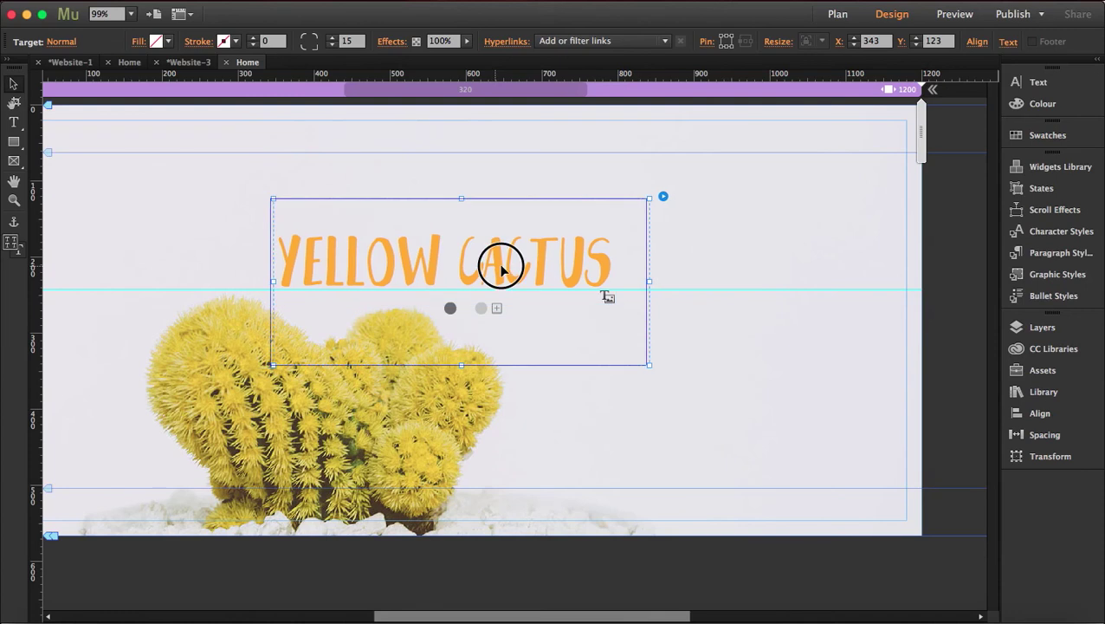
mouse_move(501, 269)
left_mouse_down()
mouse_move(518, 269)
mouse_move(499, 272)
left_mouse_up()
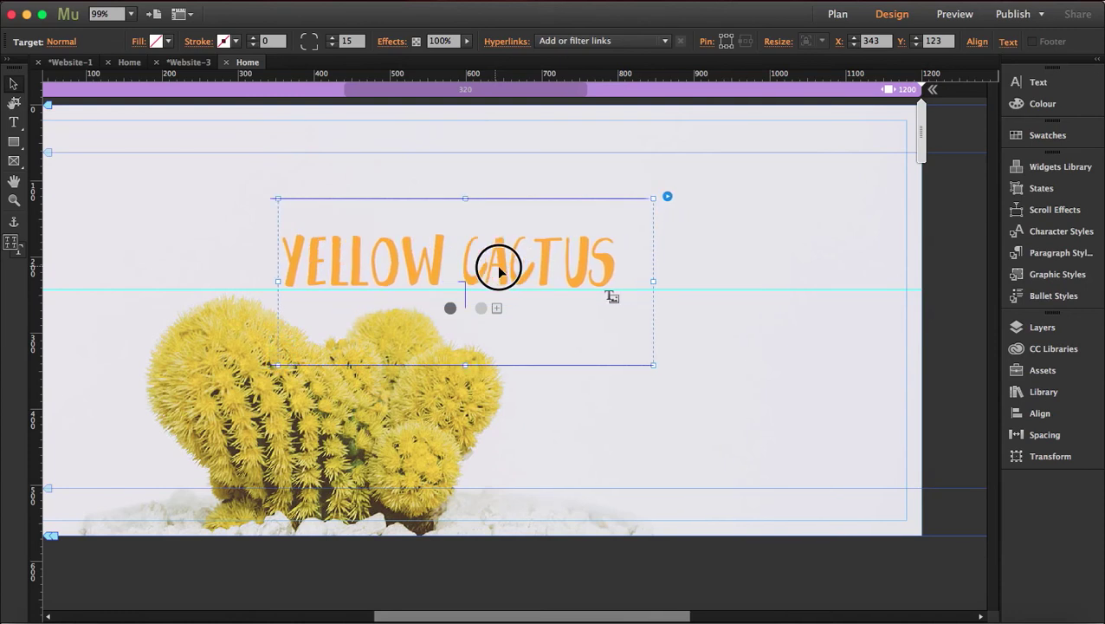
left_click(499, 271)
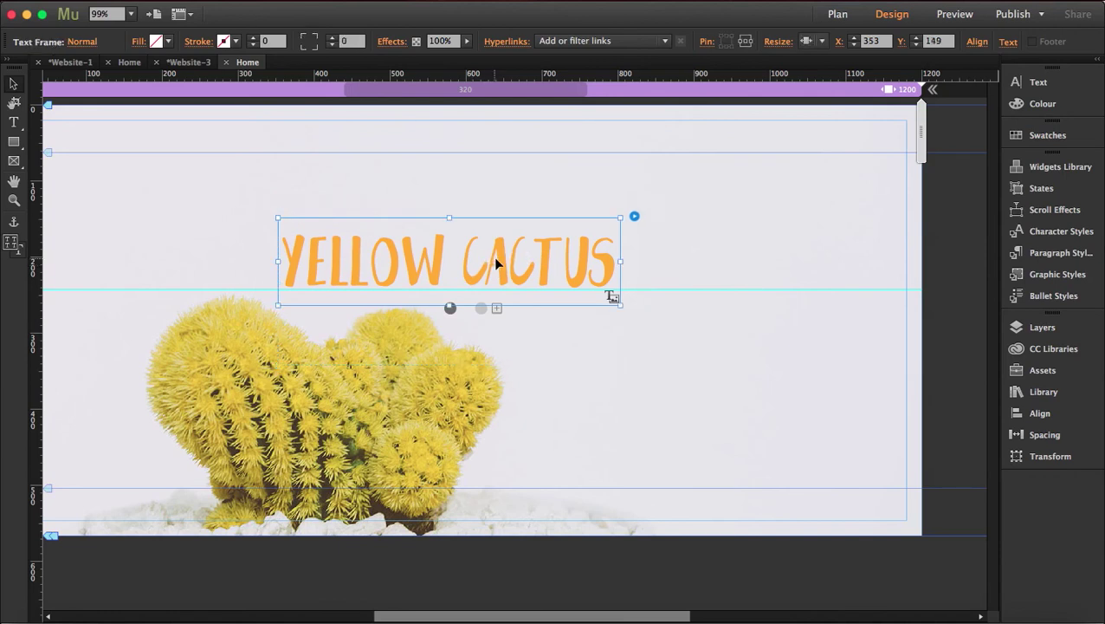
left_click_drag(495, 262, 511, 260)
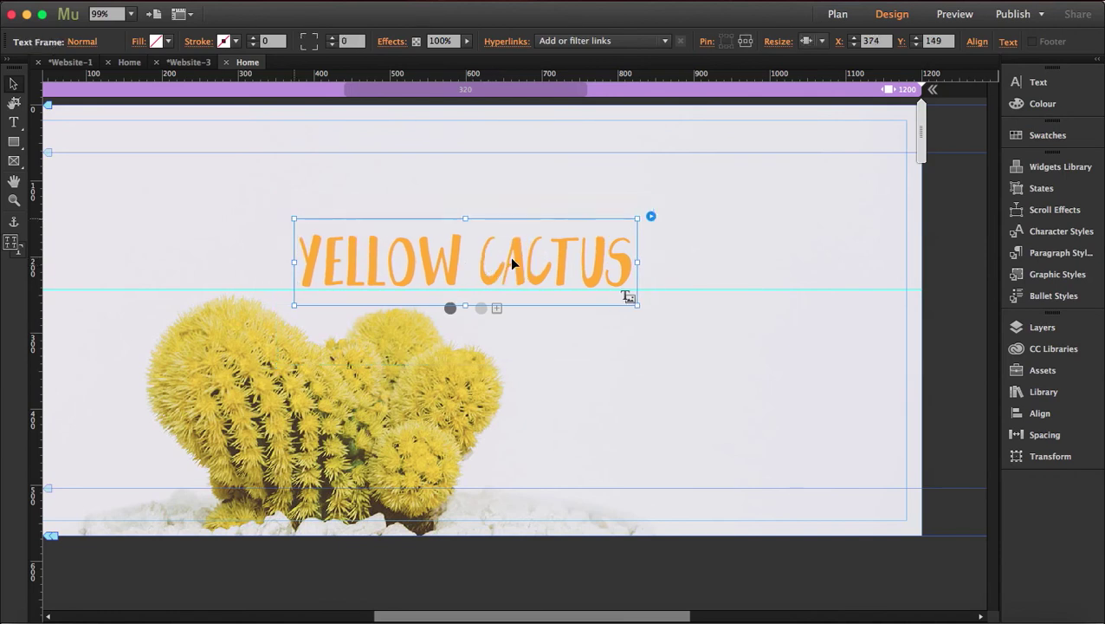
left_click(805, 41)
left_click(819, 59)
Set the CREATIVE DESIGN text's Resize to None and move it 10 px left
left_click(482, 308)
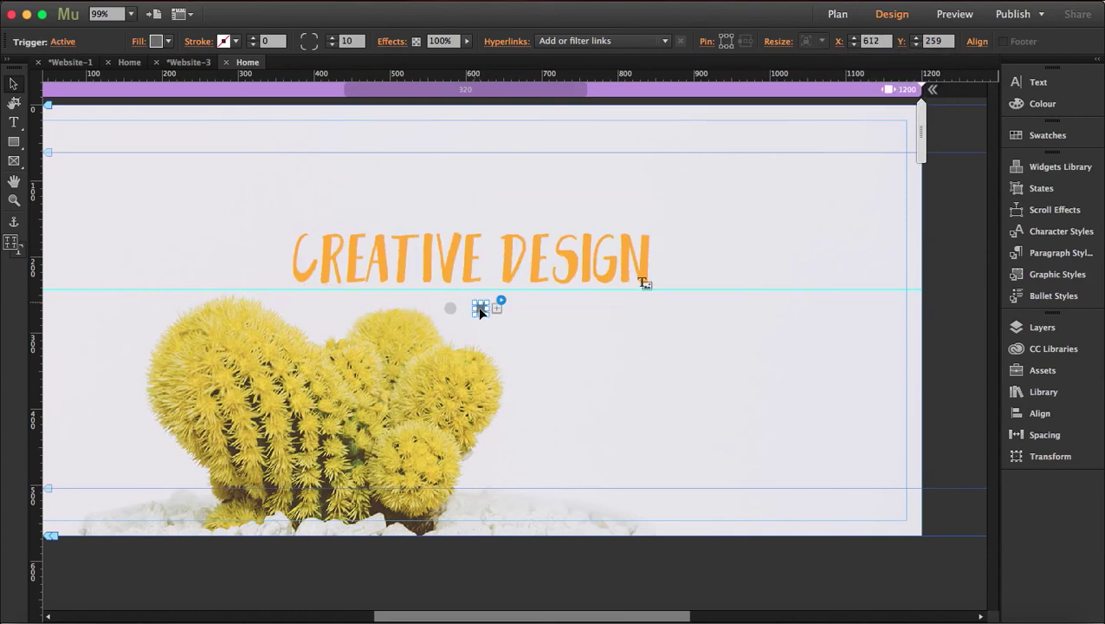
left_click(541, 272)
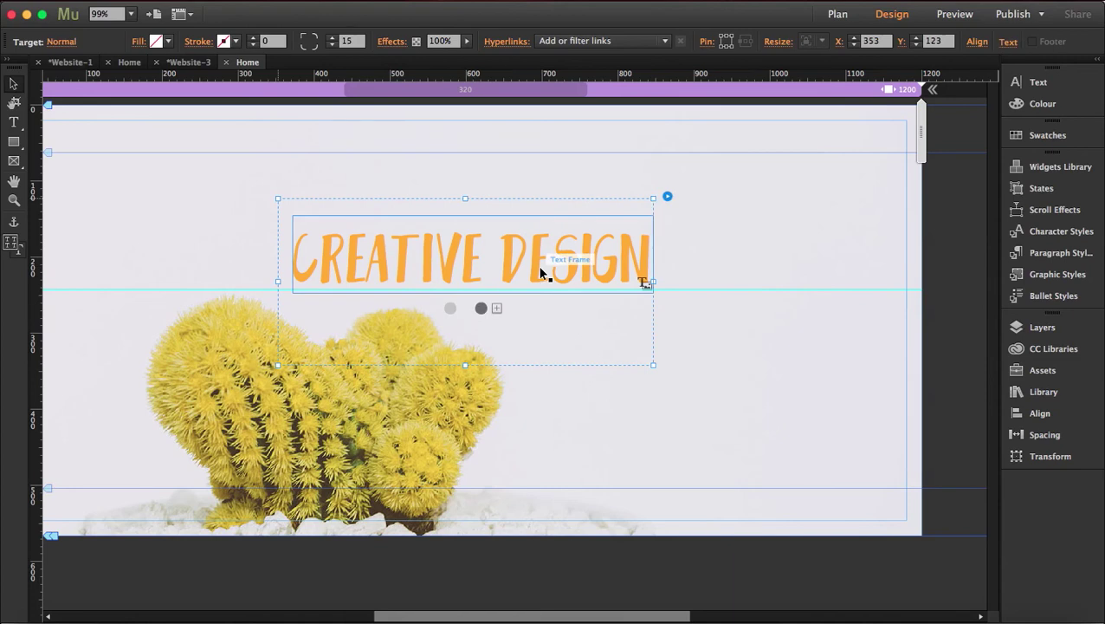
left_click(540, 271)
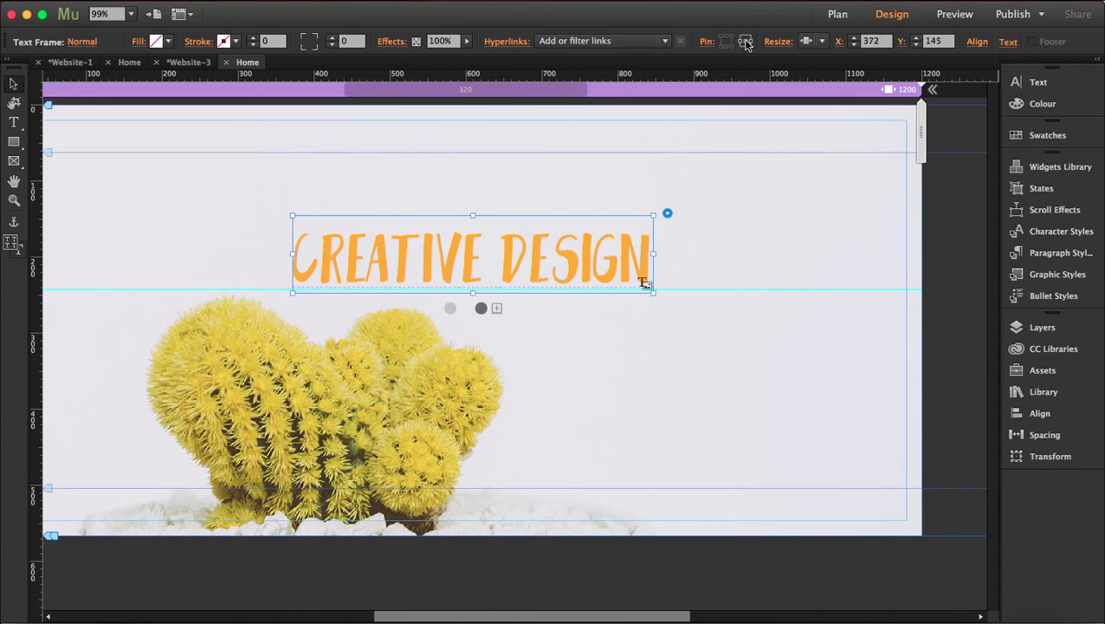
left_click(822, 42)
left_click(823, 58)
left_click_drag(557, 255, 548, 255)
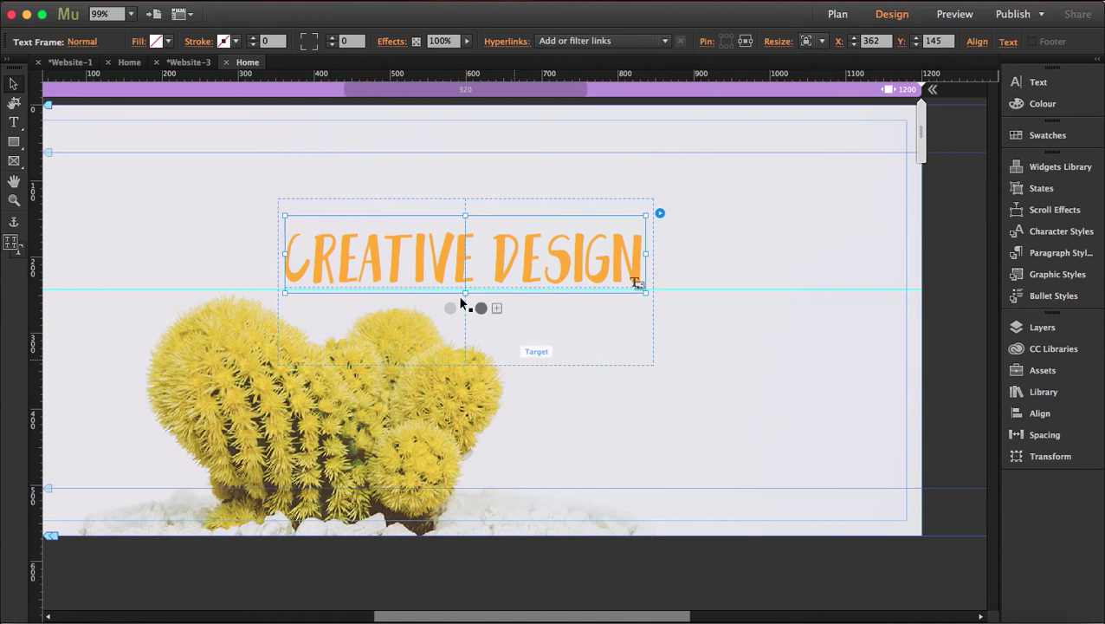
Delete the orange swatch rectangle and move the green one down into its place
left_click(680, 385)
scroll(680, 385, "left", 5)
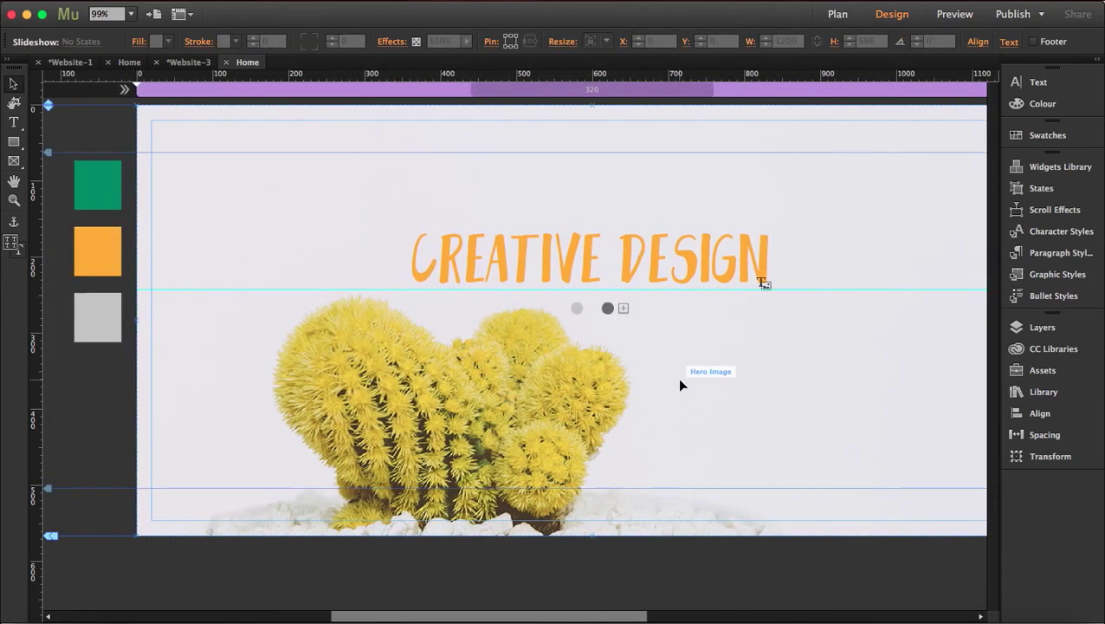
left_click(578, 306)
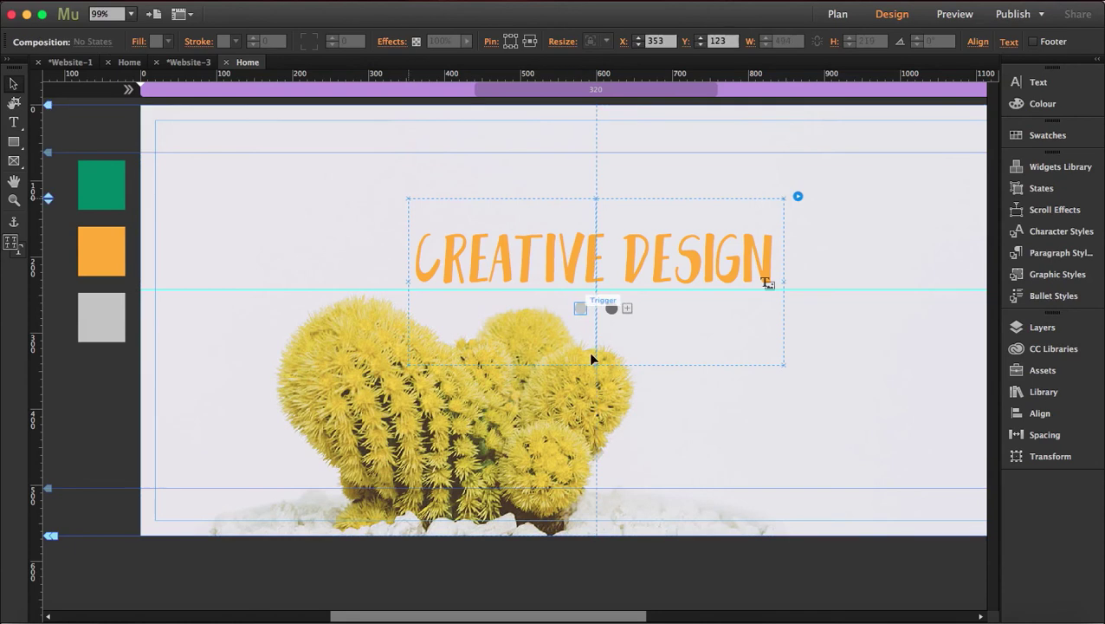
left_click(580, 308)
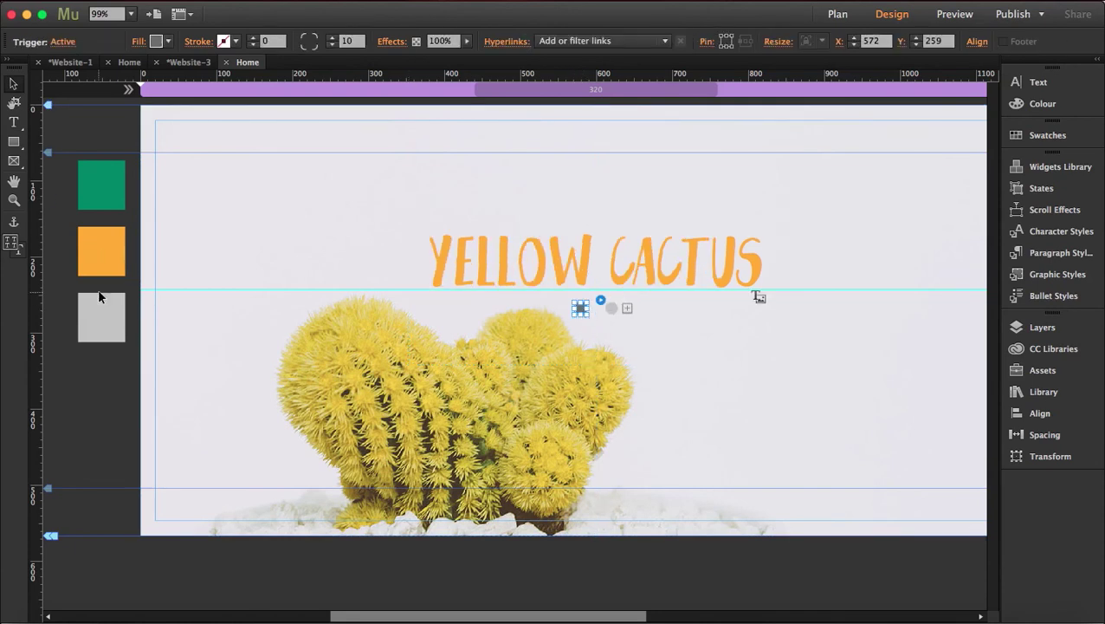
left_click(113, 274)
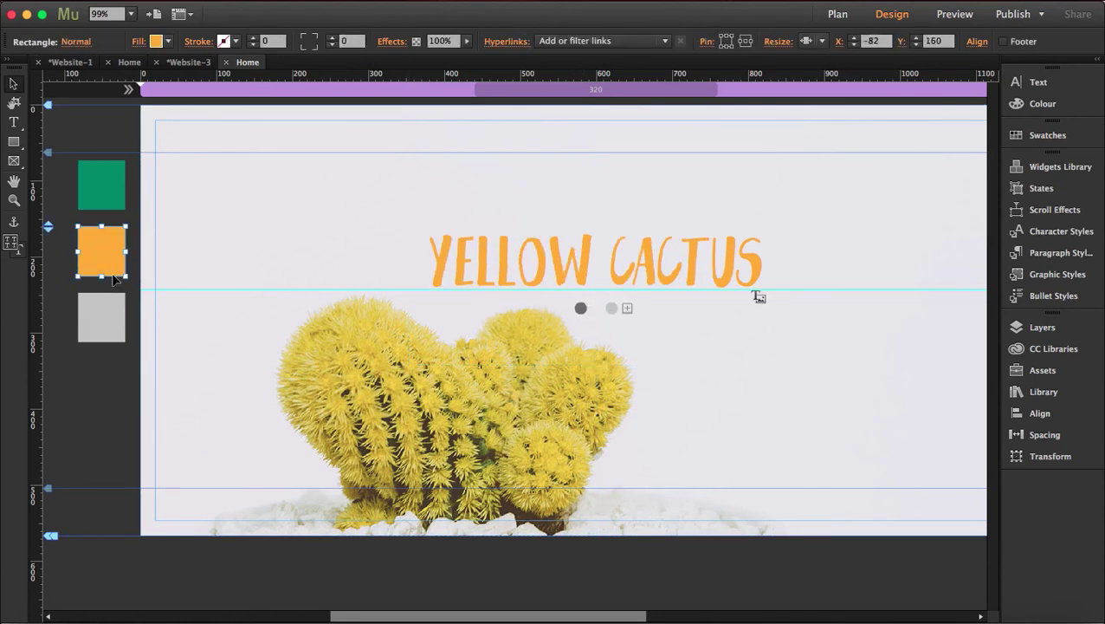
key("Delete")
left_click_drag(105, 188, 98, 235)
Bring the green and grey swatch rectangles to the front via Arrange
left_click(104, 312, "shift")
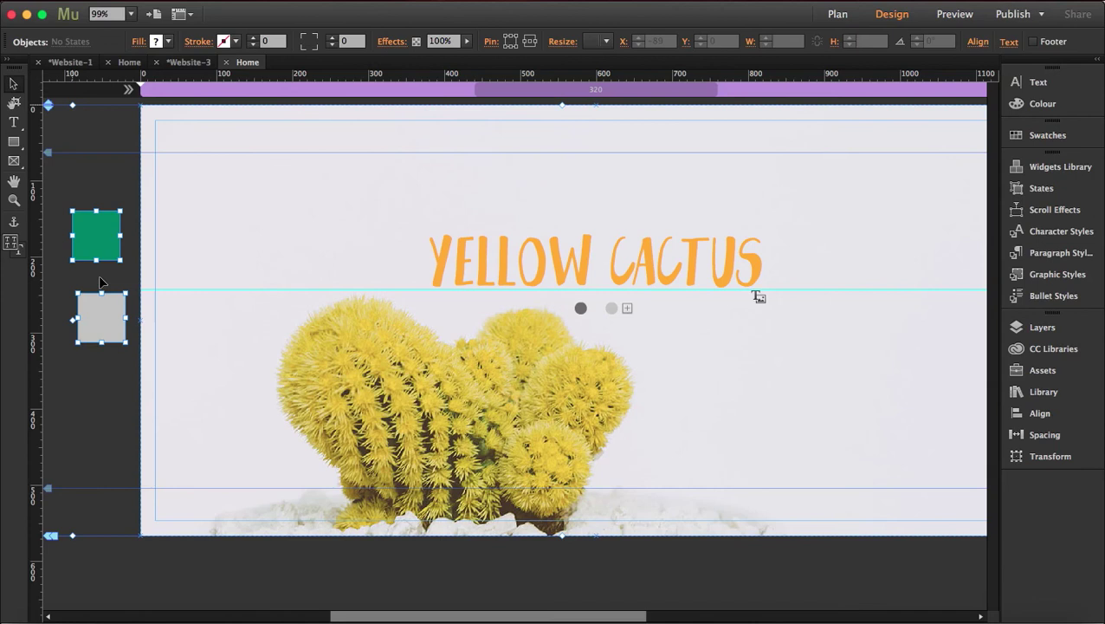
right_click(95, 232)
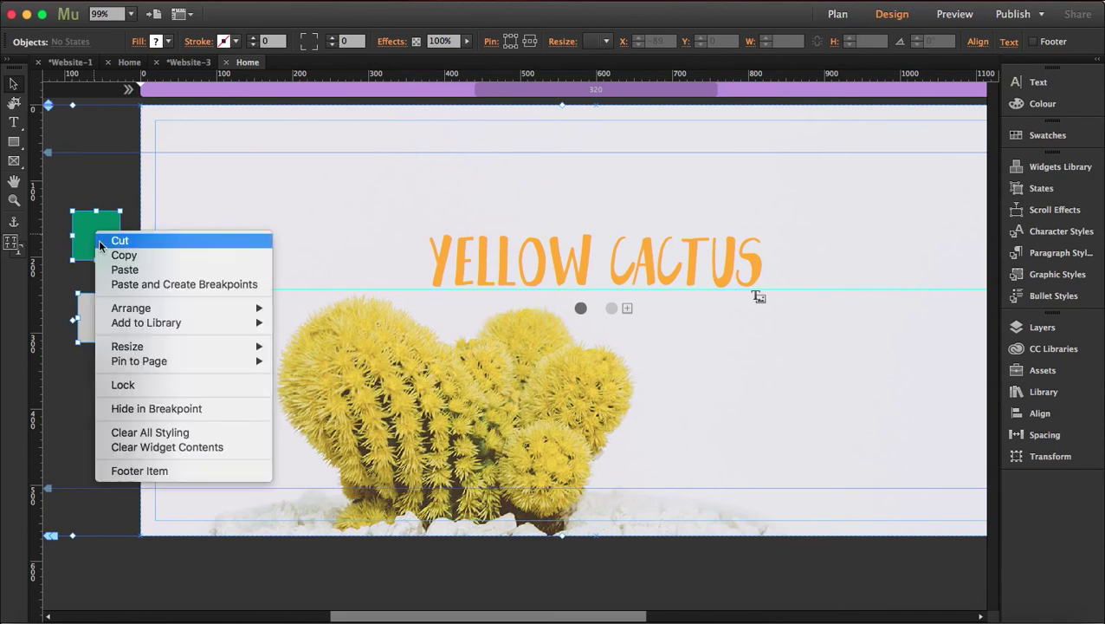
mouse_move(220, 307)
left_click(321, 307)
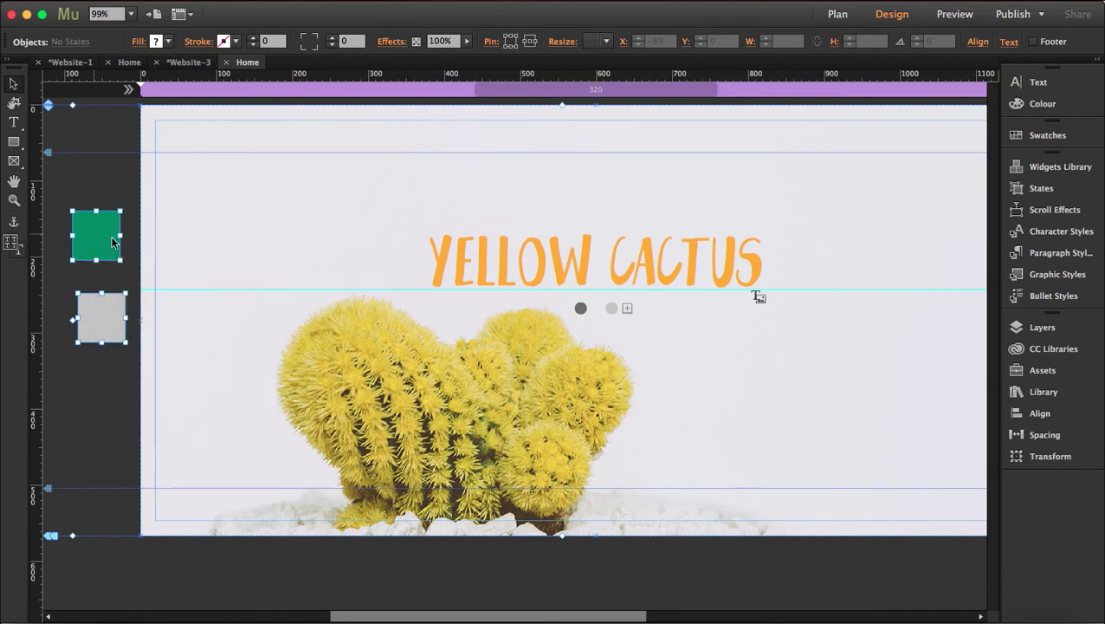
left_click(338, 219)
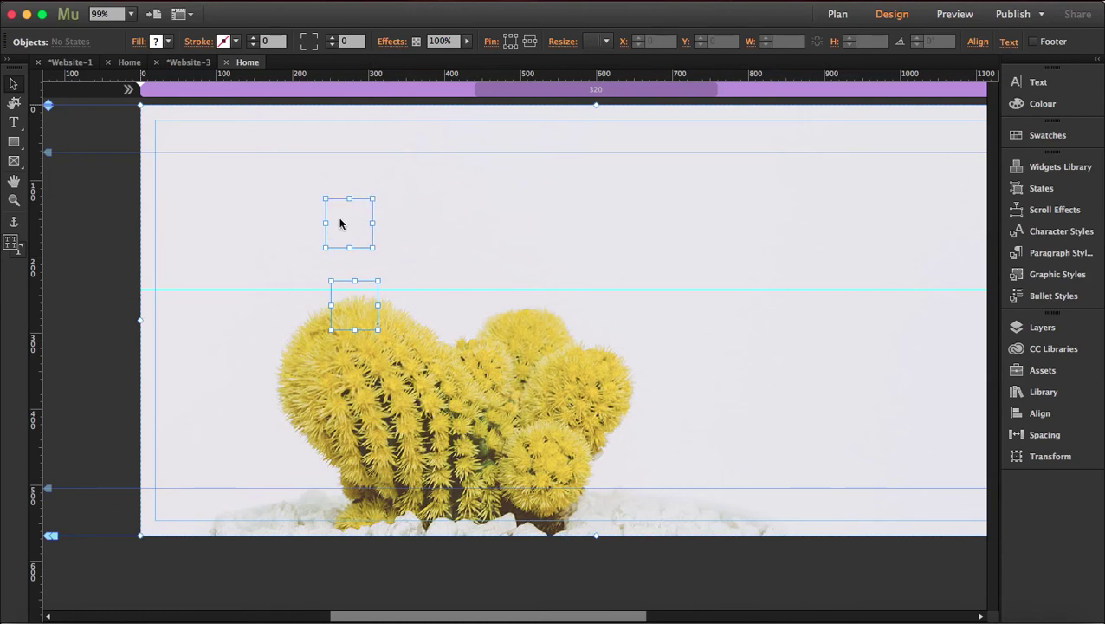
left_click(62, 184)
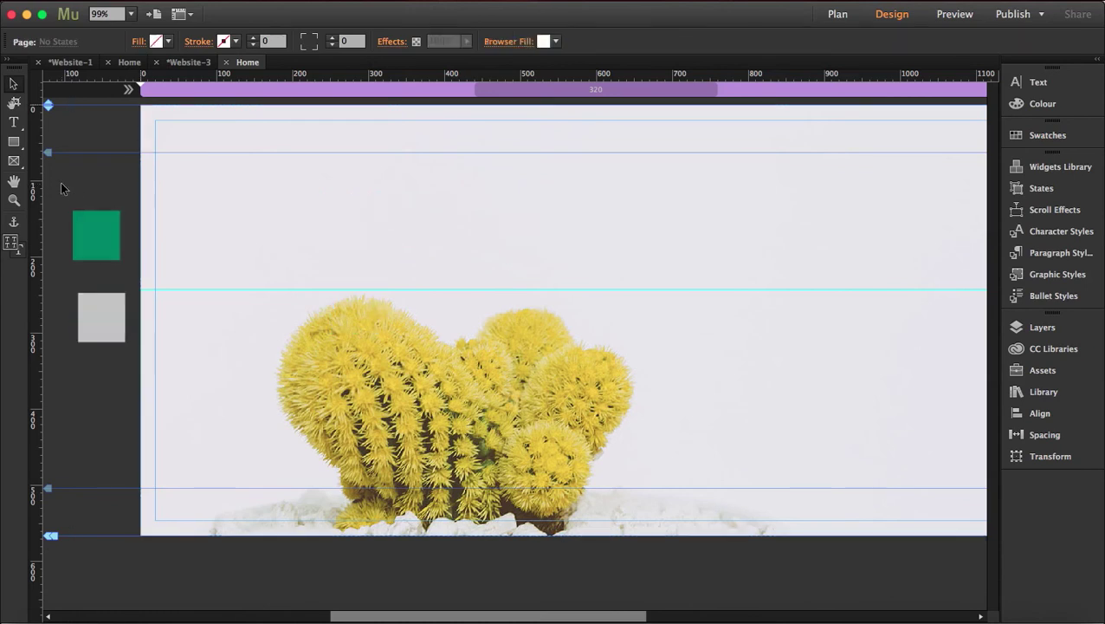
left_click(271, 342)
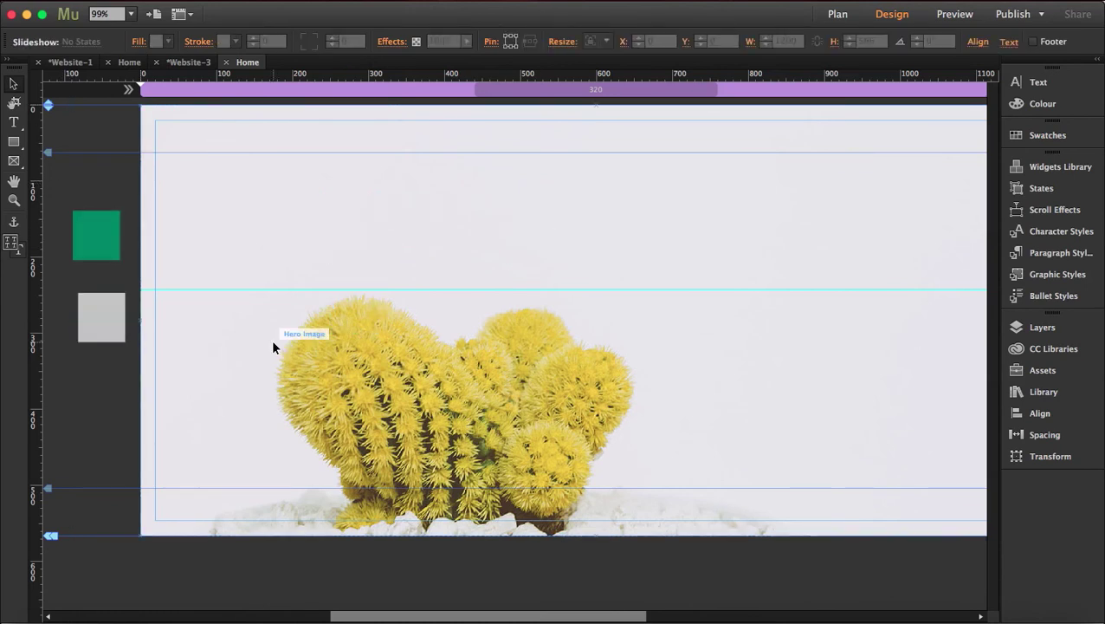
Stretch the slideshow triggers into wider pill shapes about 27 × 16 px
left_click(254, 423)
left_click(580, 312)
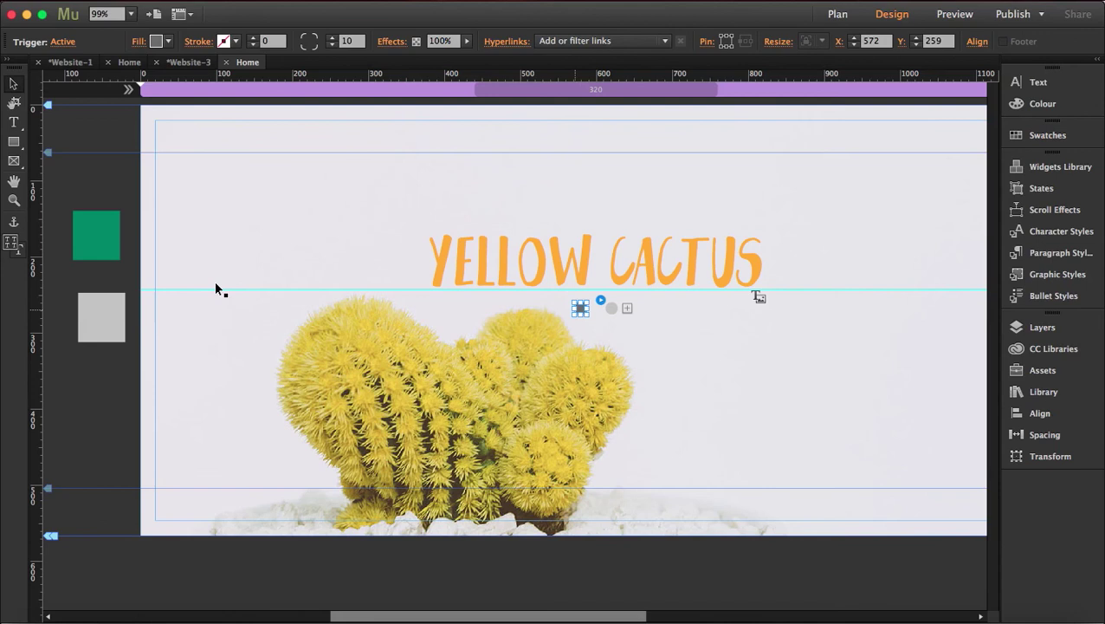
double_click(13, 200)
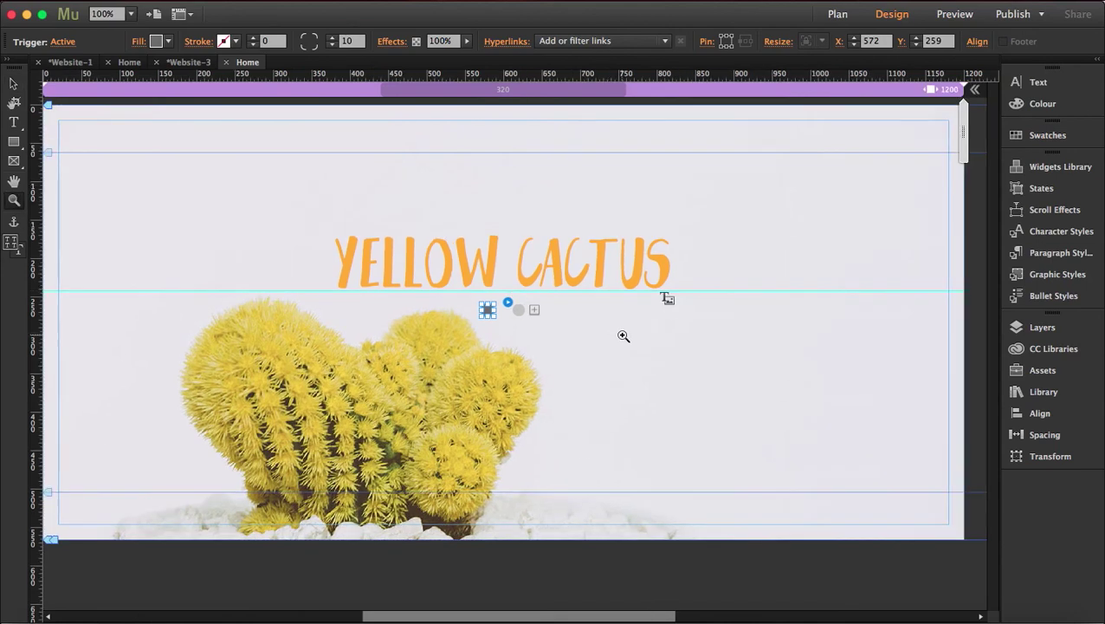
left_click(504, 289)
left_click(596, 326)
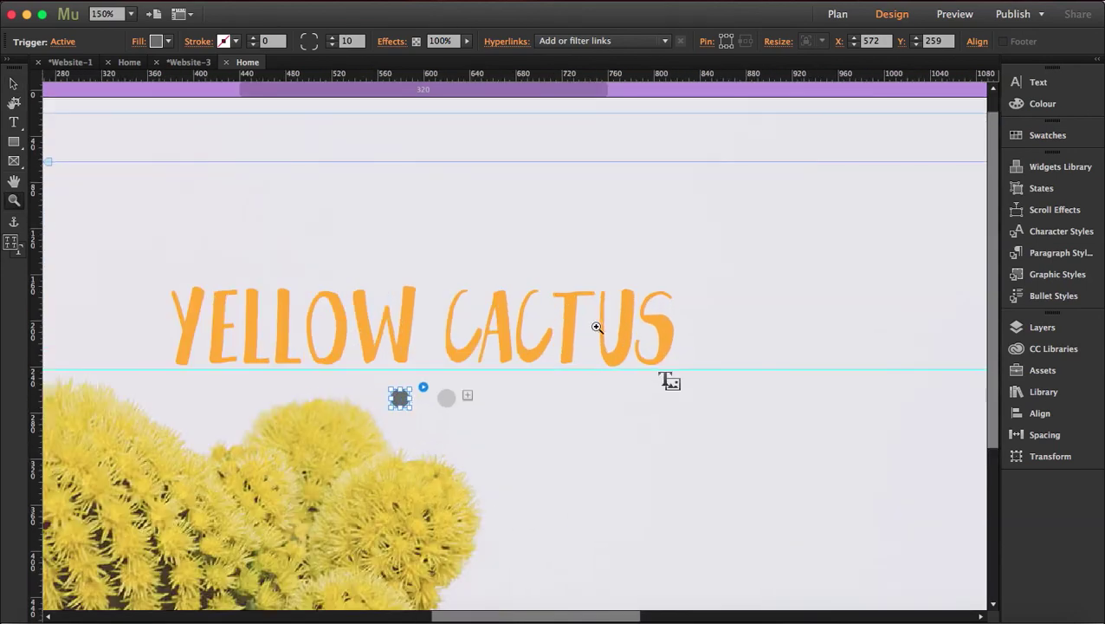
scroll(433, 242, "left", 2)
left_click(16, 84)
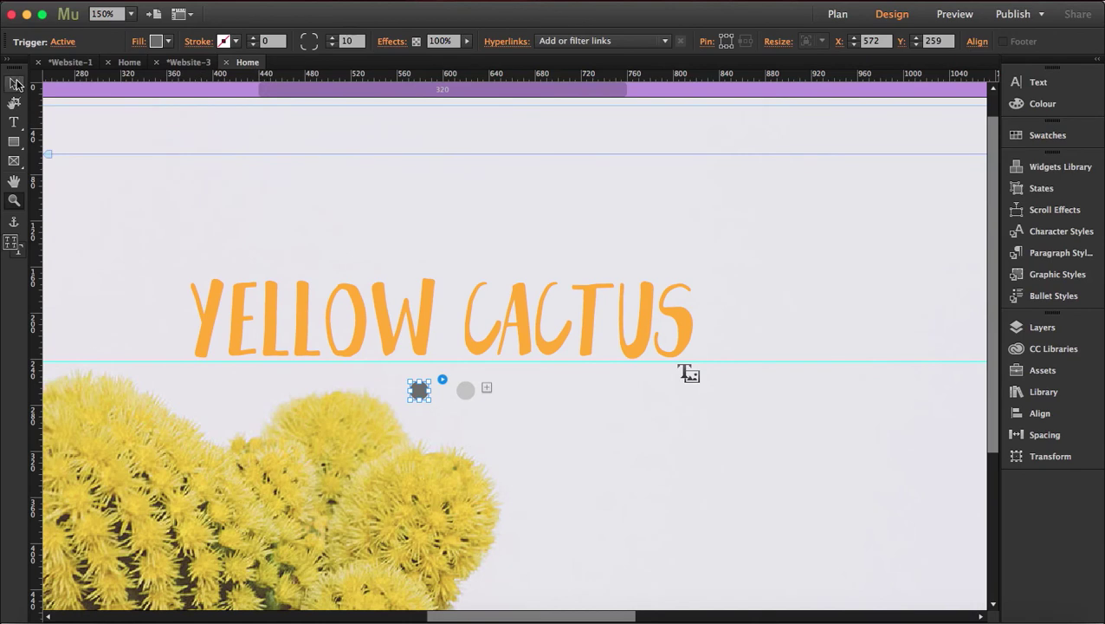
left_click(429, 391)
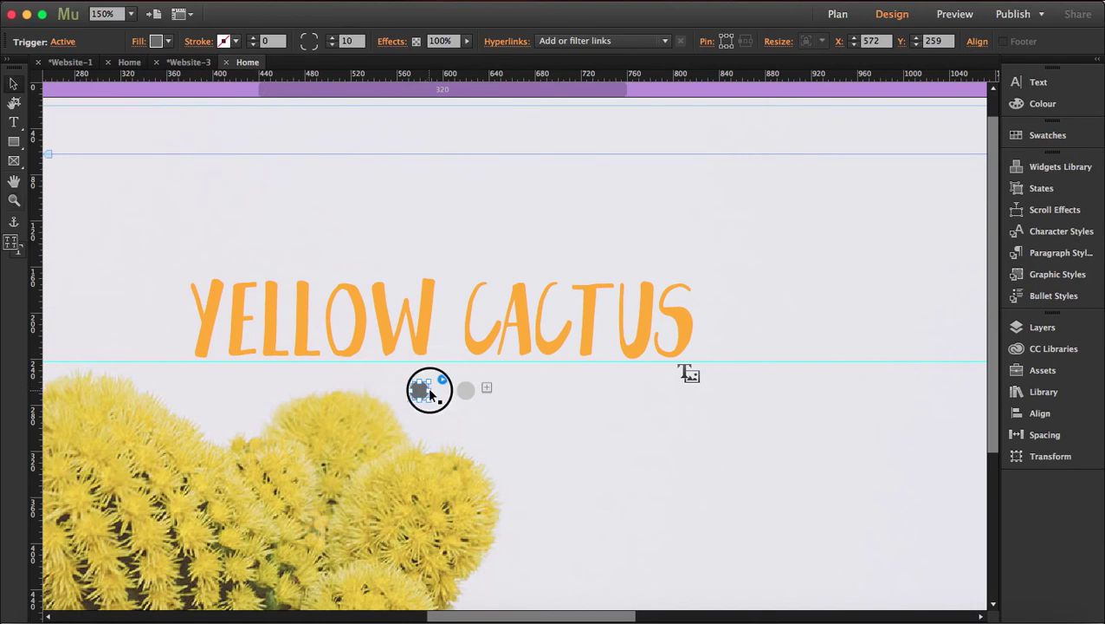
left_click_drag(429, 391, 487, 391)
left_click(466, 391)
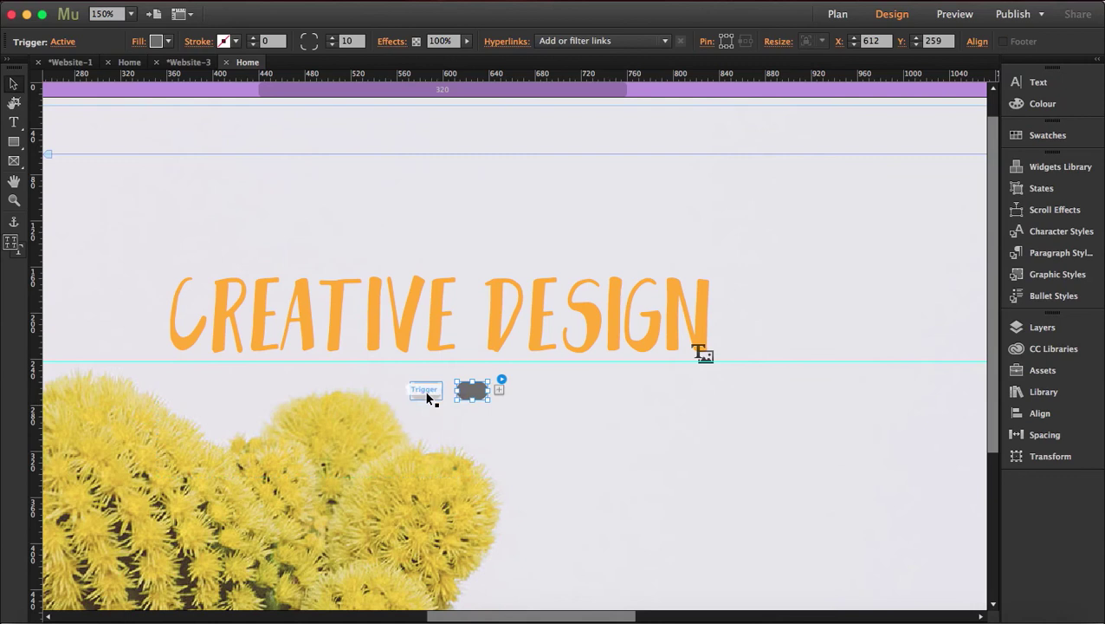
Reselect the first trigger and bring up its list of states
scroll(291, 326, "left", 5)
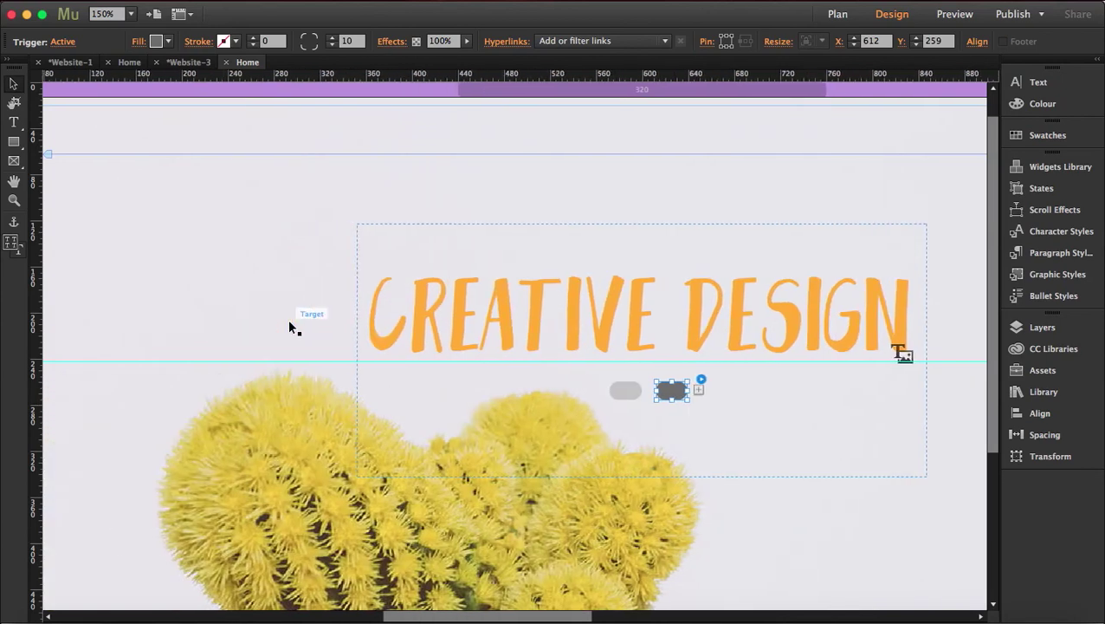
left_click(621, 391)
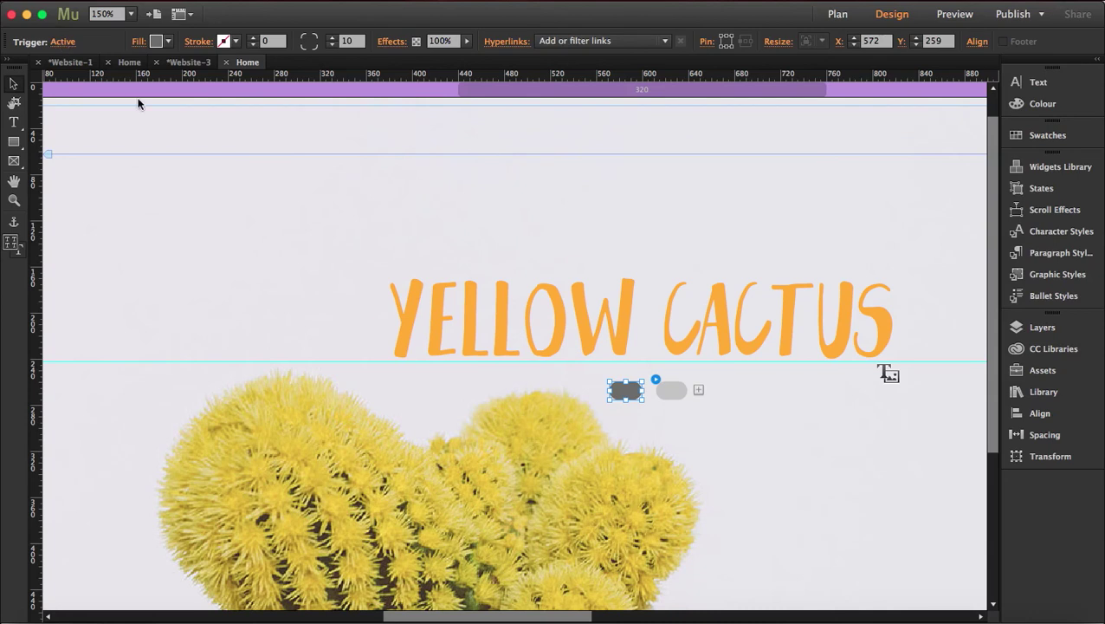
left_click(63, 41)
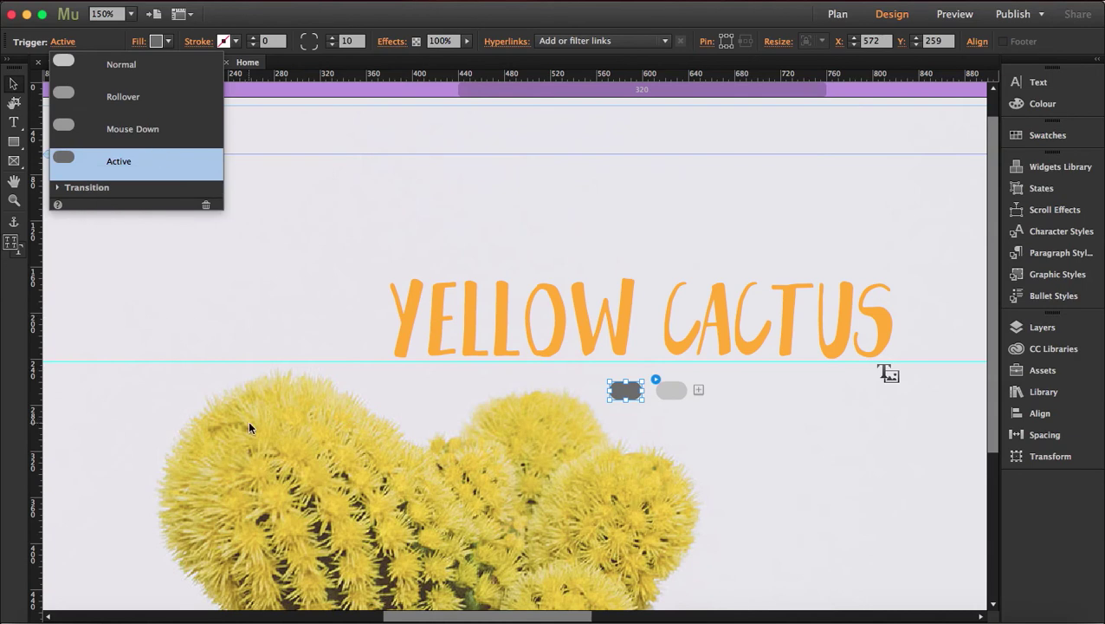
Give the first trigger's active state the green 008265 sampled from the pasteboard square
scroll(247, 419, "left", 10)
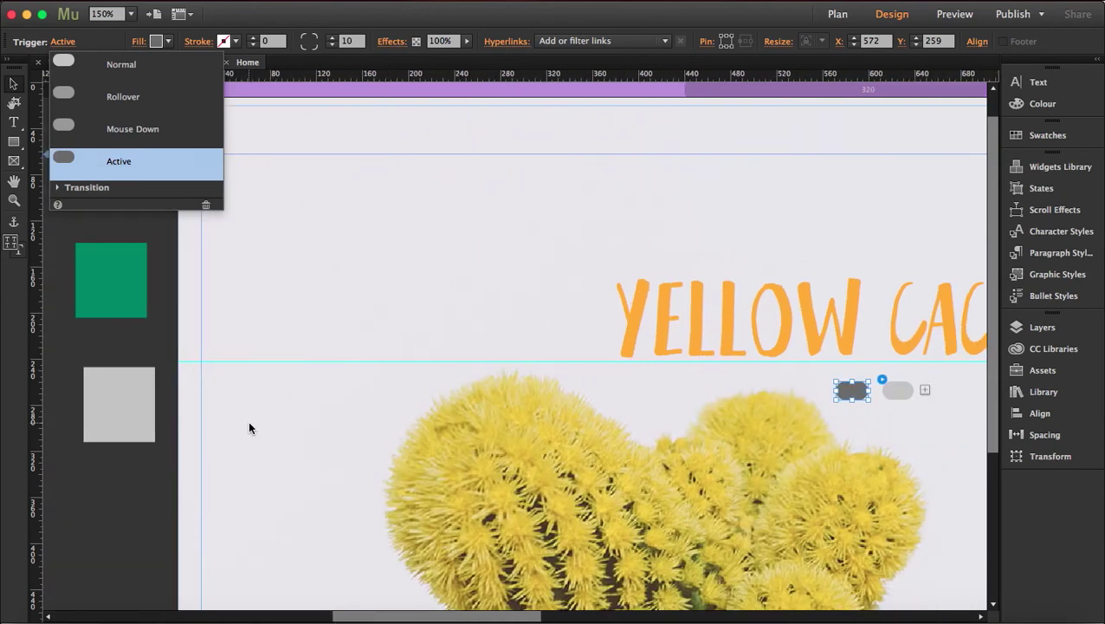
left_click(167, 41)
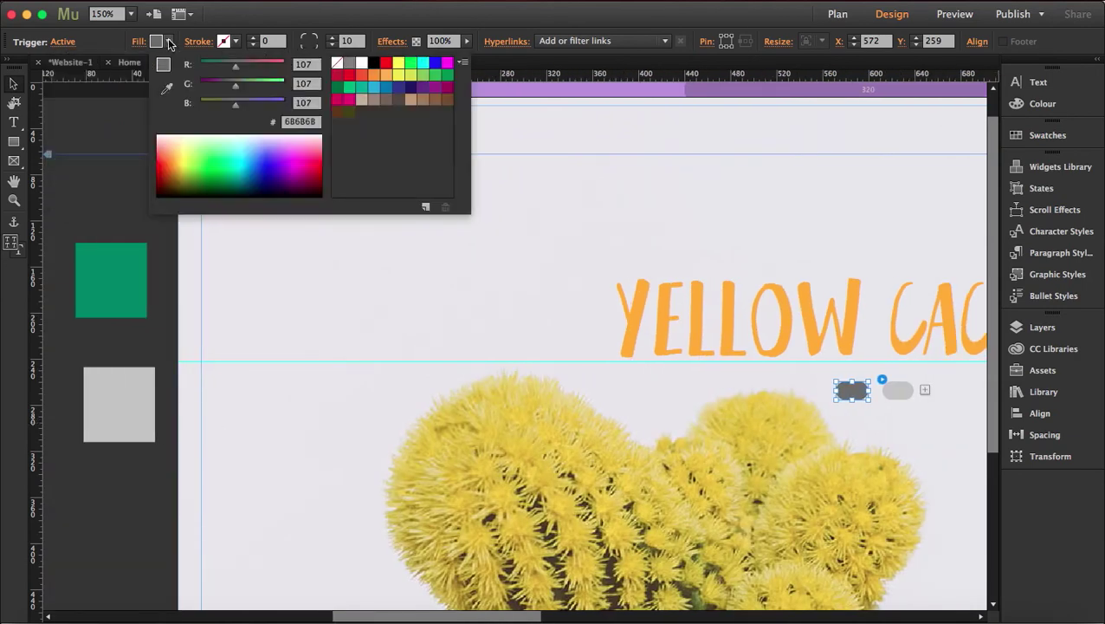
left_click(167, 86)
left_click(118, 281)
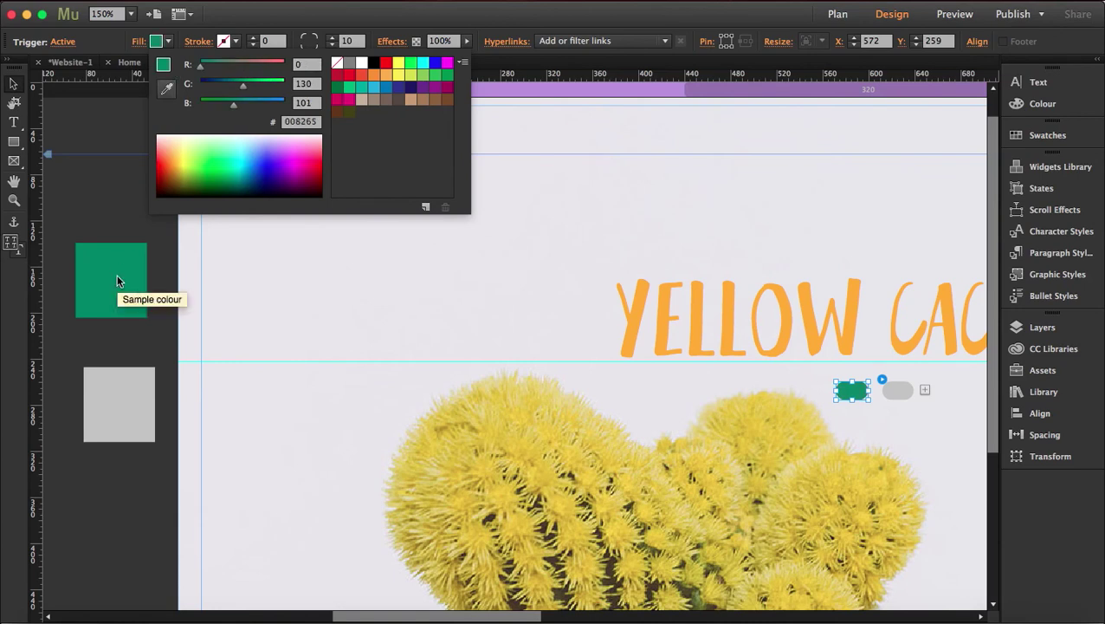
left_click(13, 83)
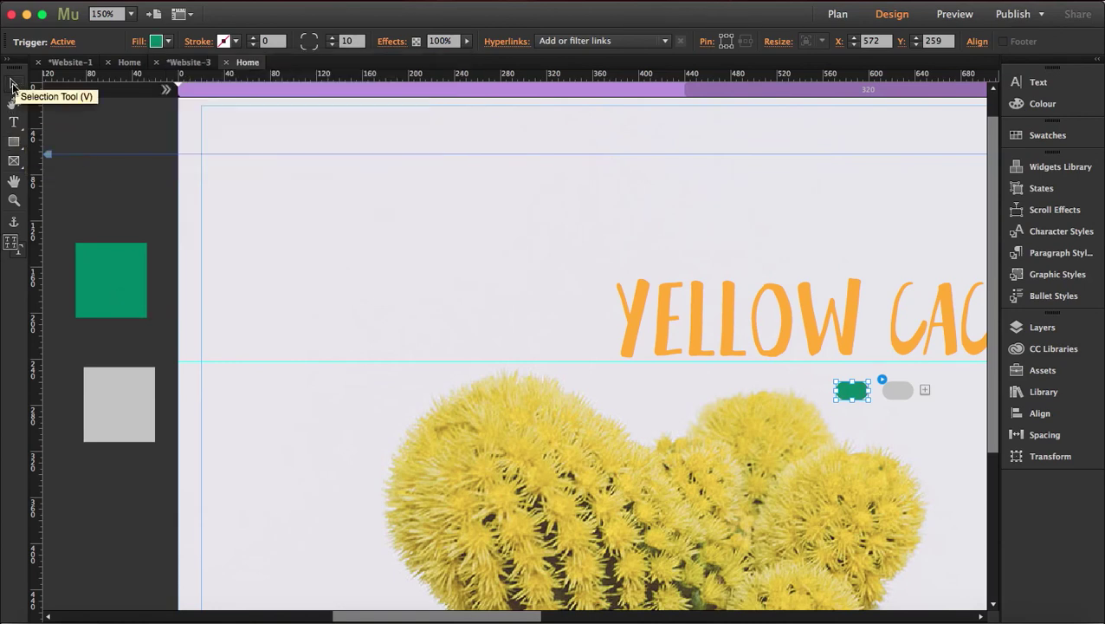
left_click(144, 205)
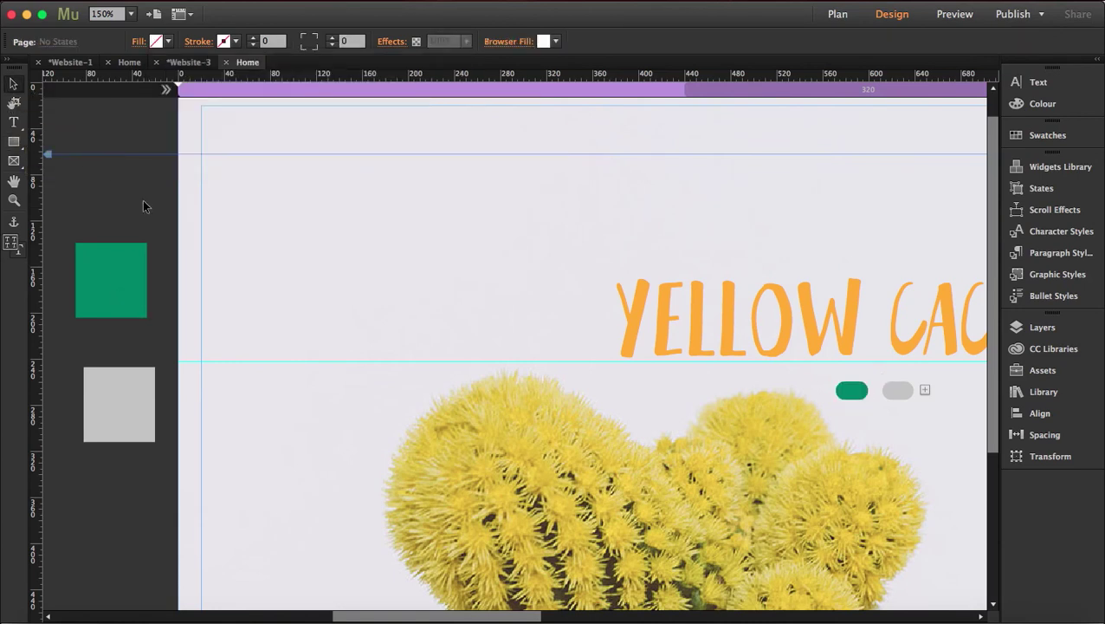
Apply the same sampled green 008265 fill to the second trigger's active state
left_click(898, 387)
left_click(906, 389)
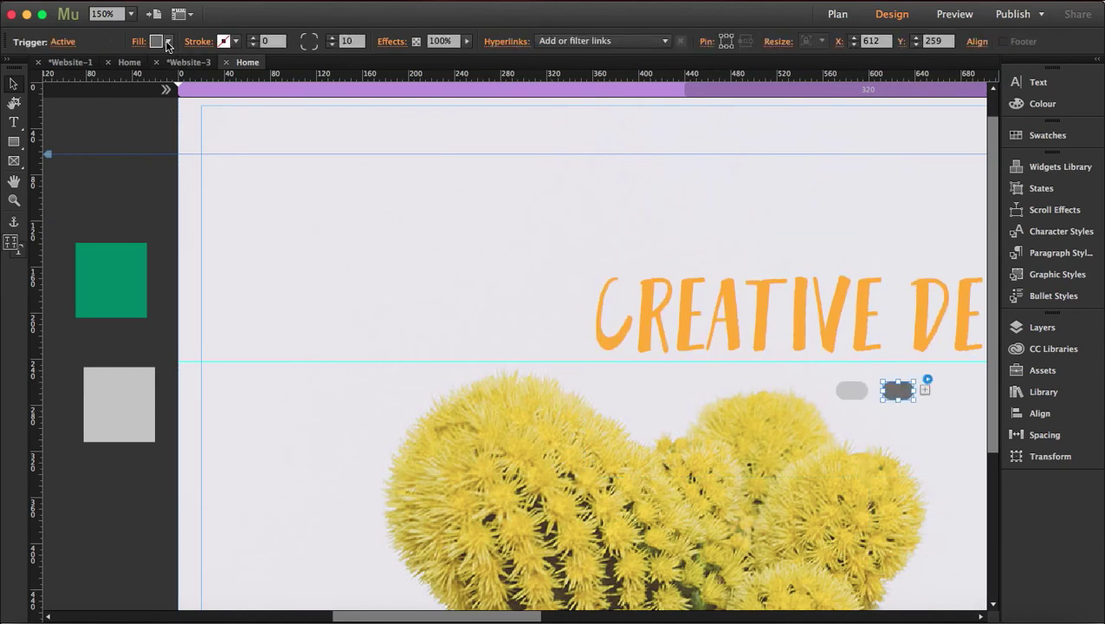
left_click(168, 45)
left_click(166, 88)
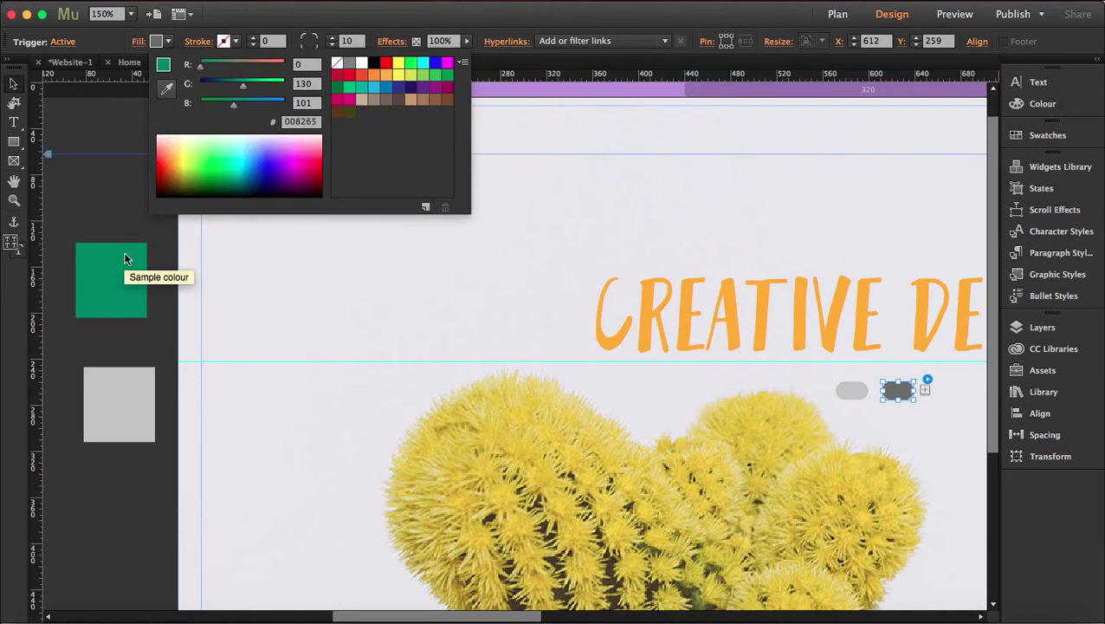
left_click(12, 84)
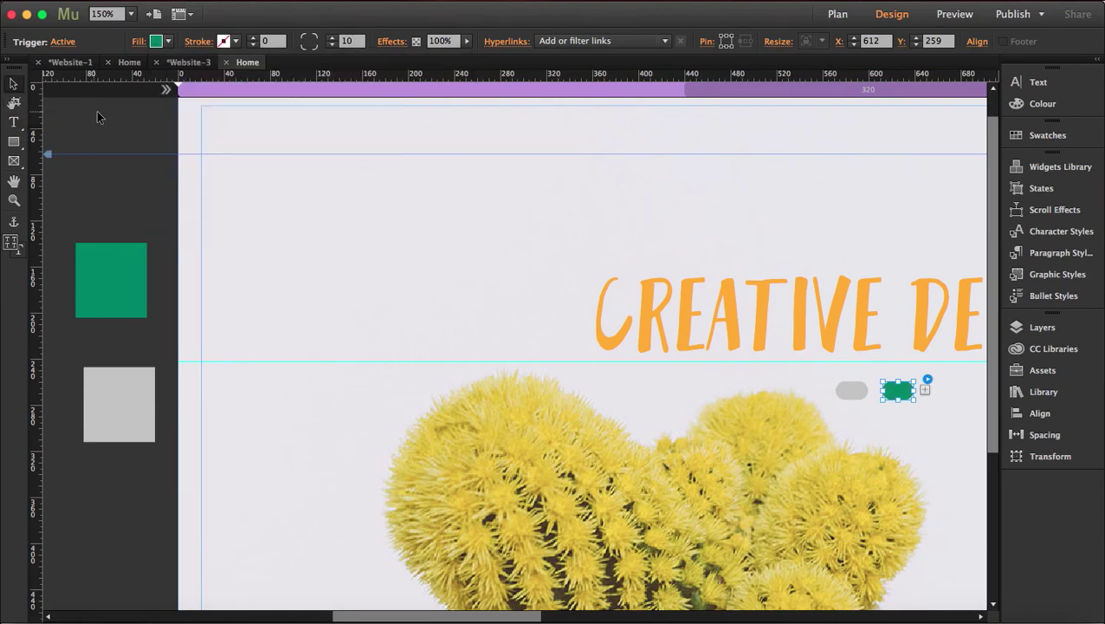
left_click(97, 115)
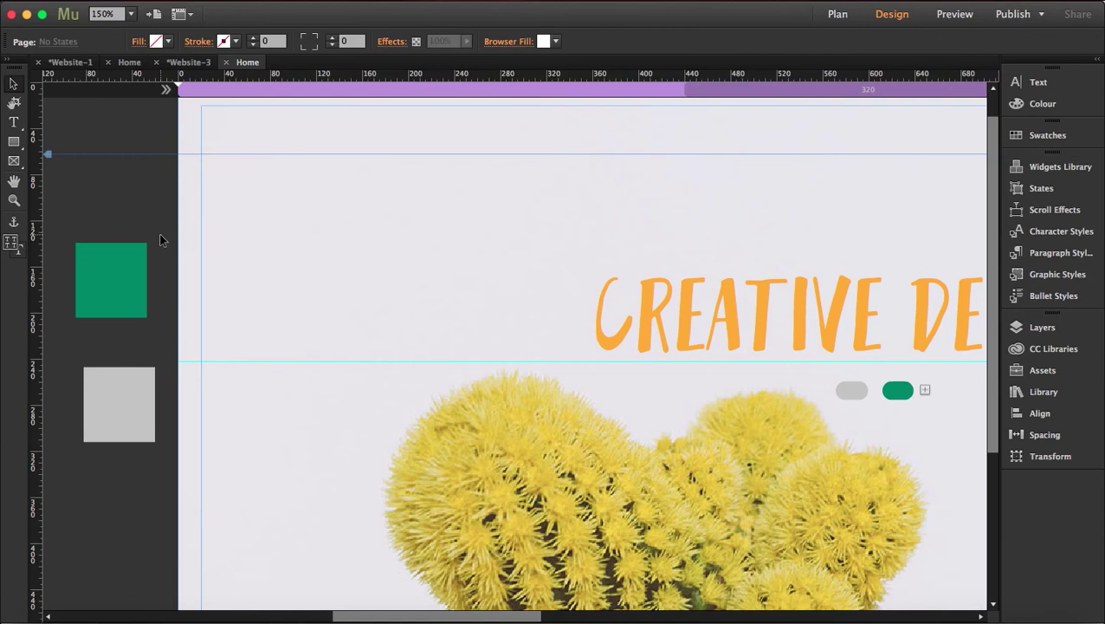
Delete both pasteboard sample squares, zoom out to the full page, and preview in browser
left_click_drag(148, 232, 136, 444)
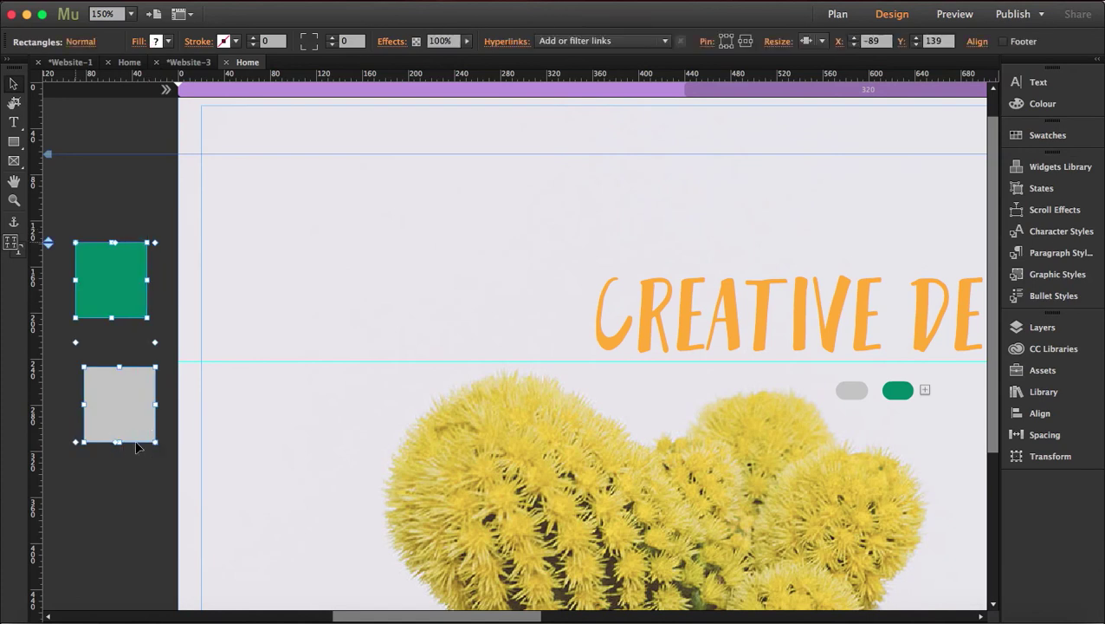
key("Delete")
left_click(14, 200)
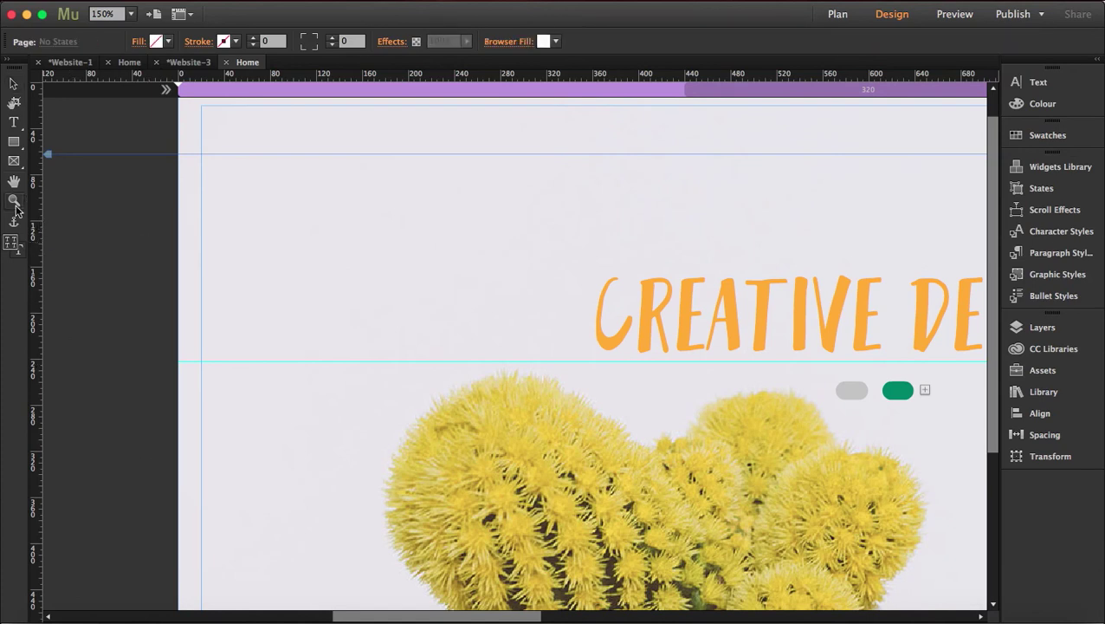
left_click(594, 380, "alt")
left_click(594, 380, "alt")
left_click(595, 380, "alt")
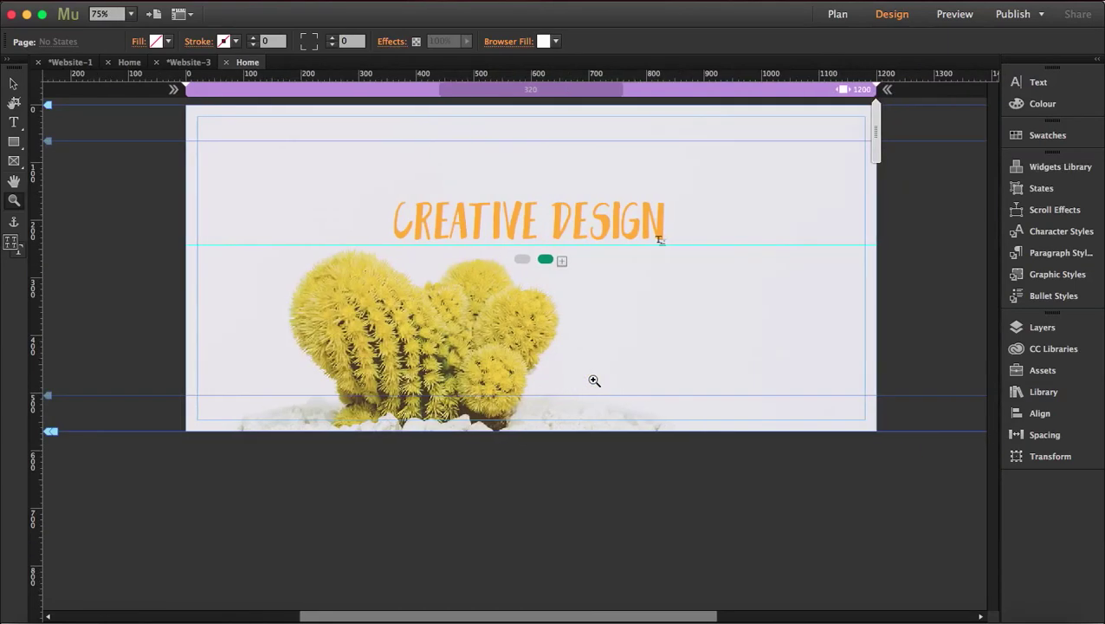
key("v")
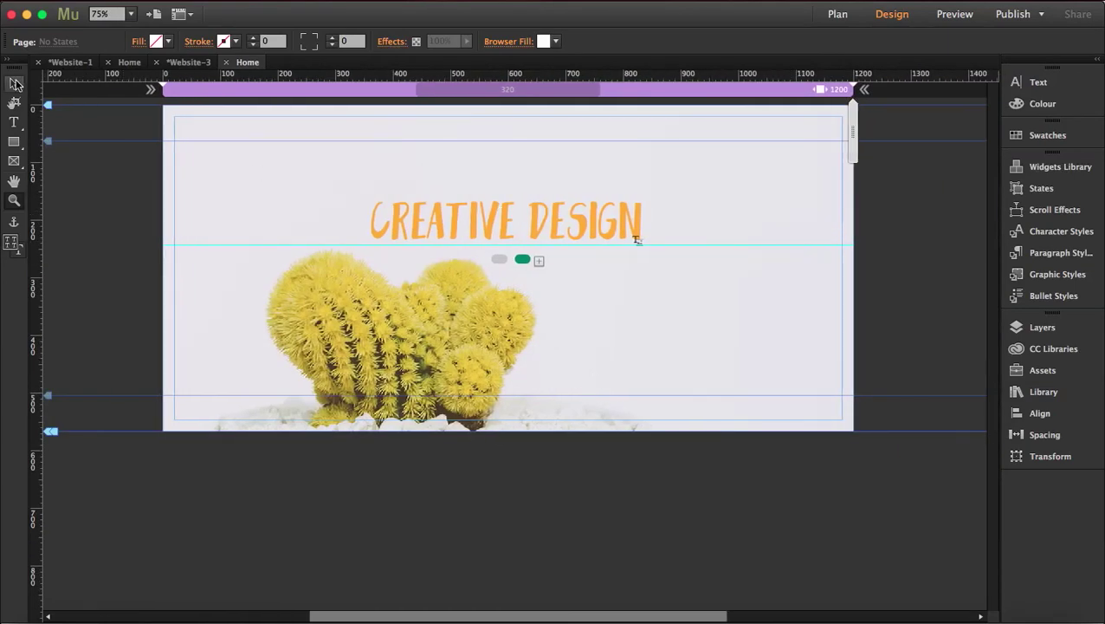
key("super+shift+e")
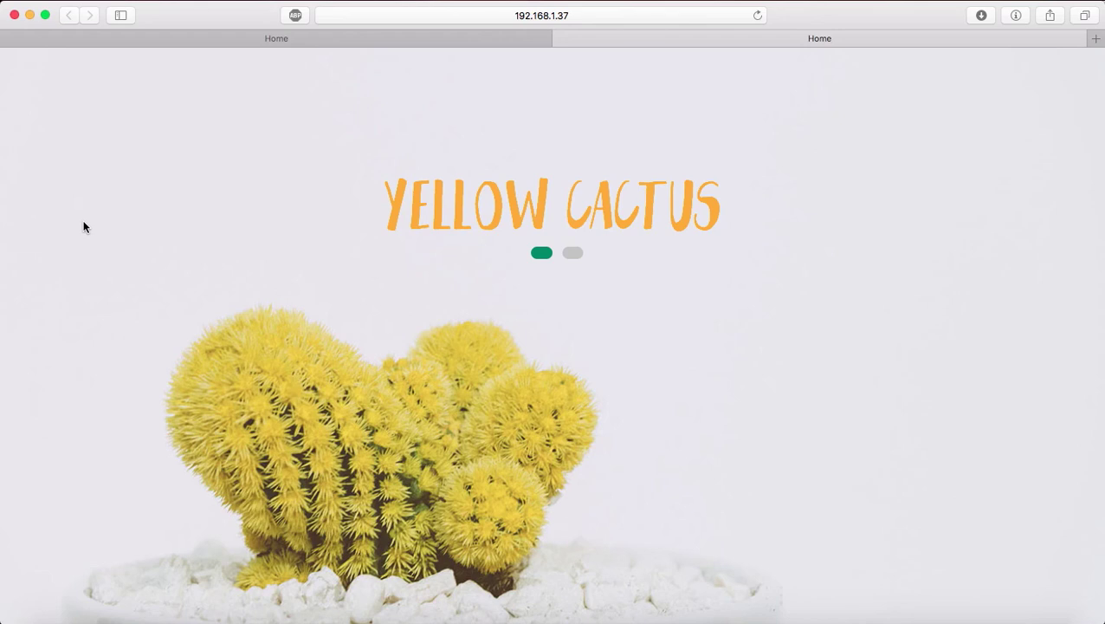
Alternate between the two pill triggers in Safari to confirm both headlines, then return to Muse
left_click(573, 253)
left_click(542, 252)
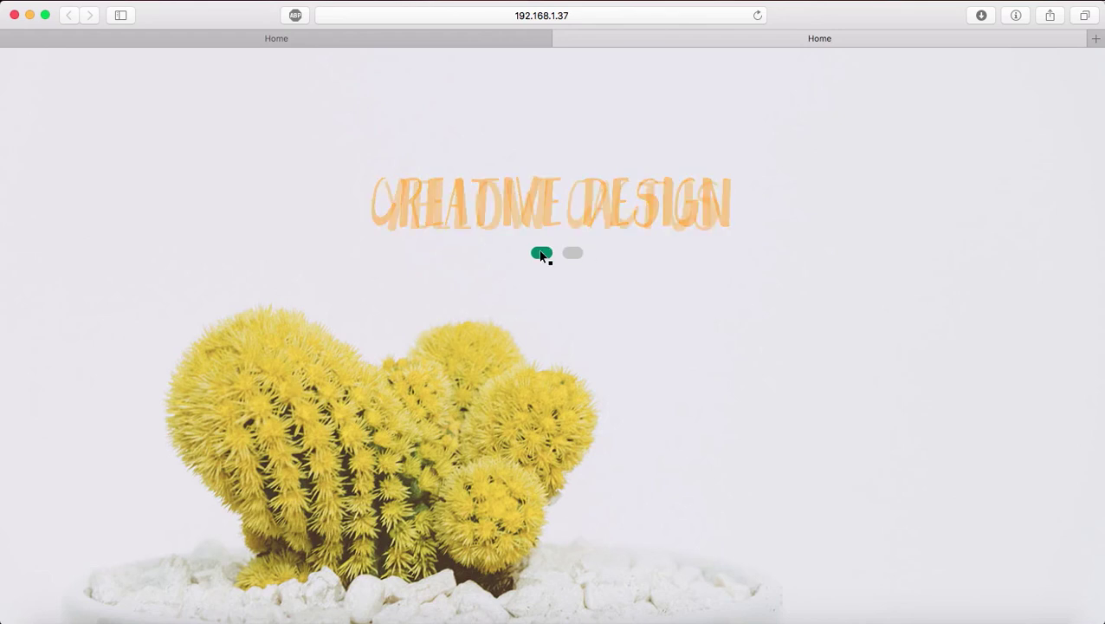
left_click(573, 253)
left_click(542, 252)
left_click(573, 253)
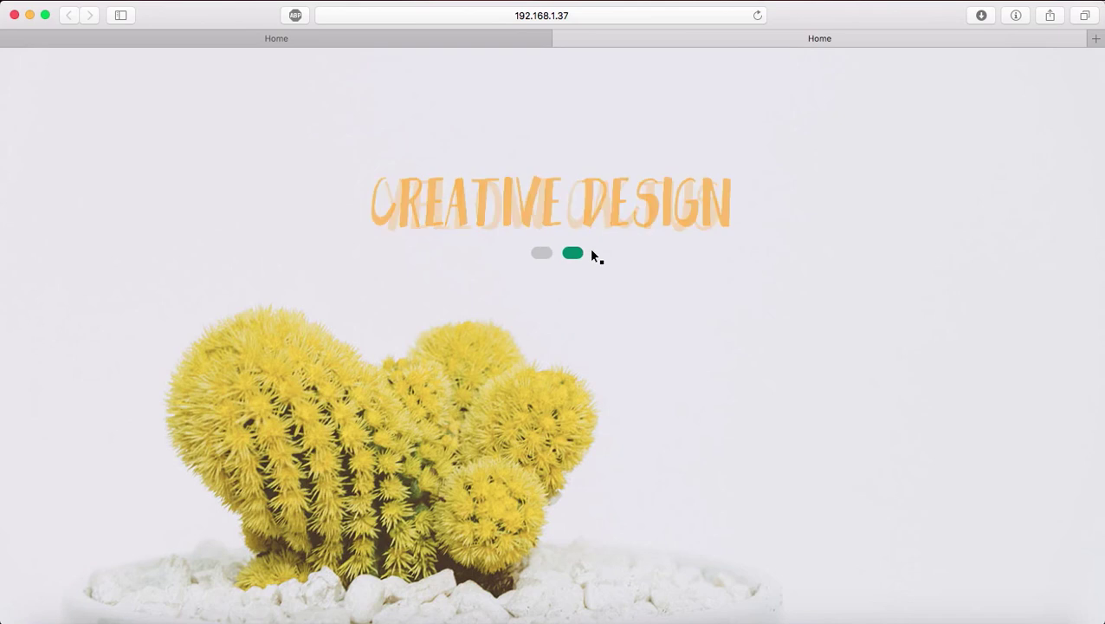
left_click(543, 253)
left_click(573, 253)
left_click(541, 253)
left_click(573, 253)
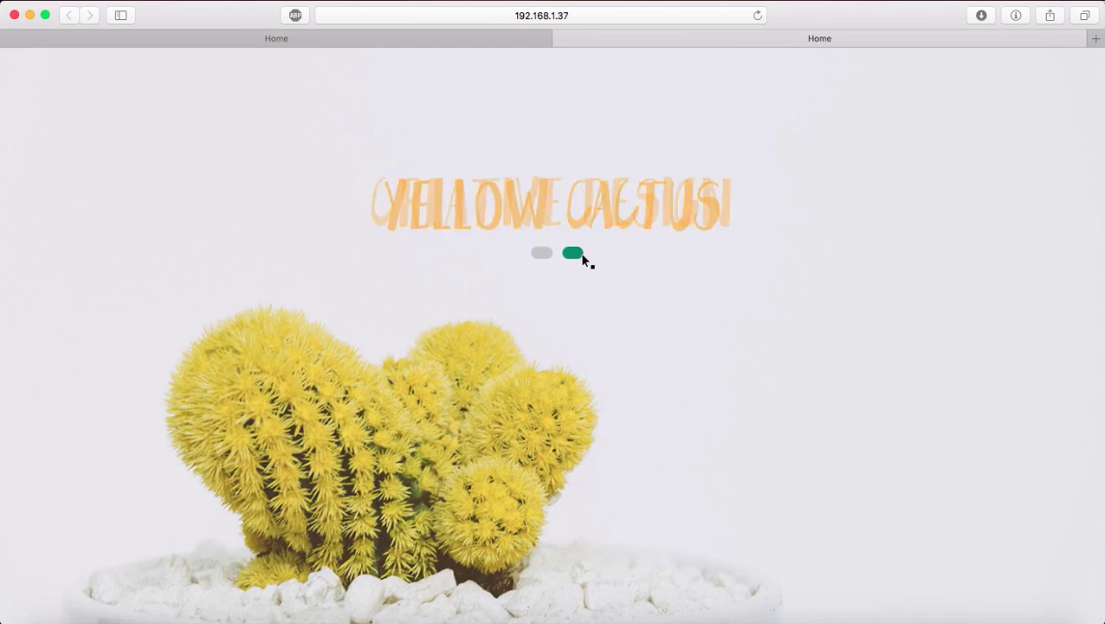
left_click(539, 253)
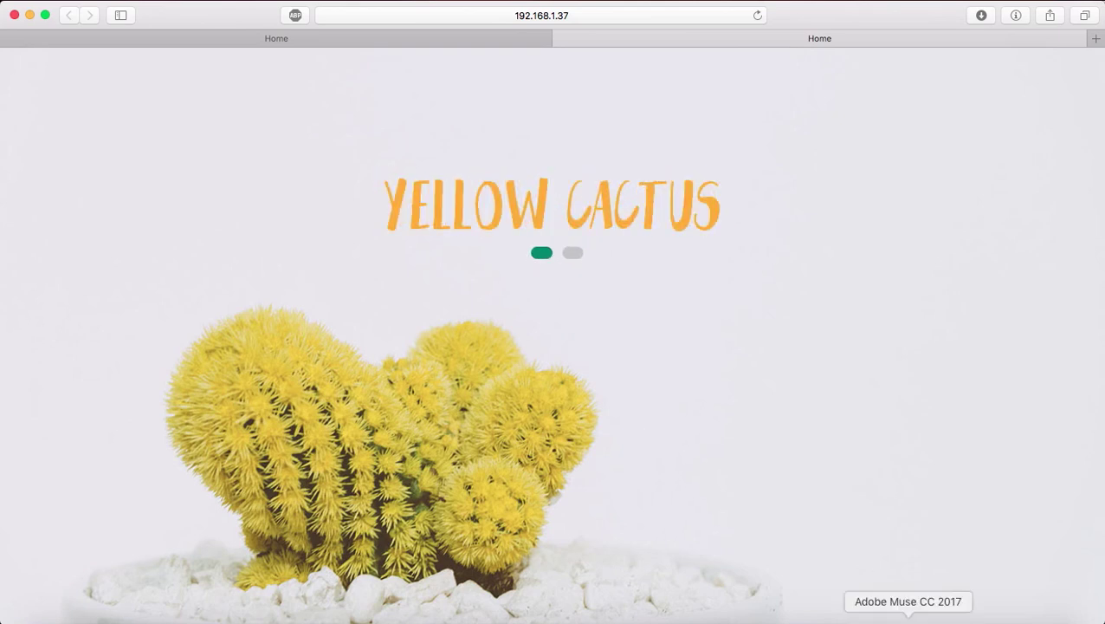
key("super+Tab")
left_click(638, 218)
Enable Auto Play on the cactus slideshow at 1,5 seconds, resuming after 1,5 seconds
left_click(598, 209)
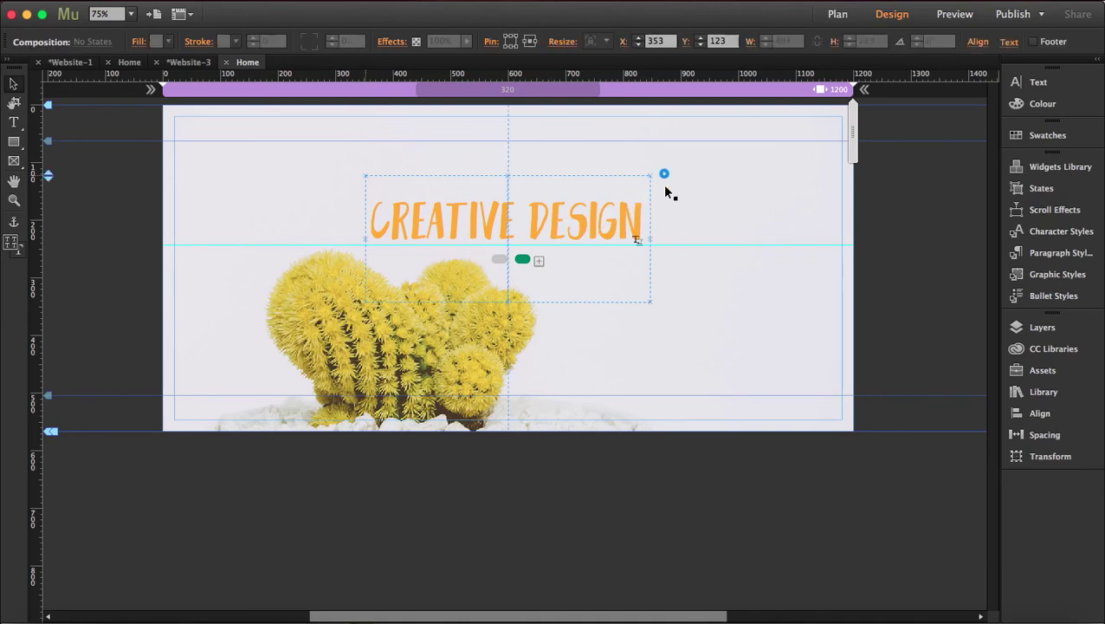
left_click(664, 174)
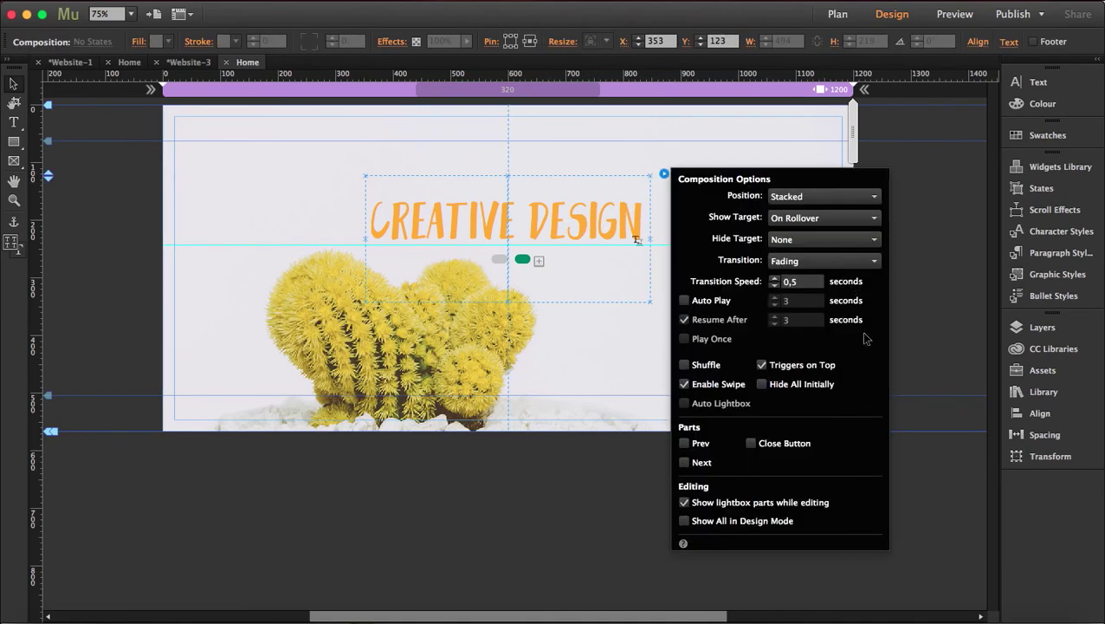
left_click(685, 299)
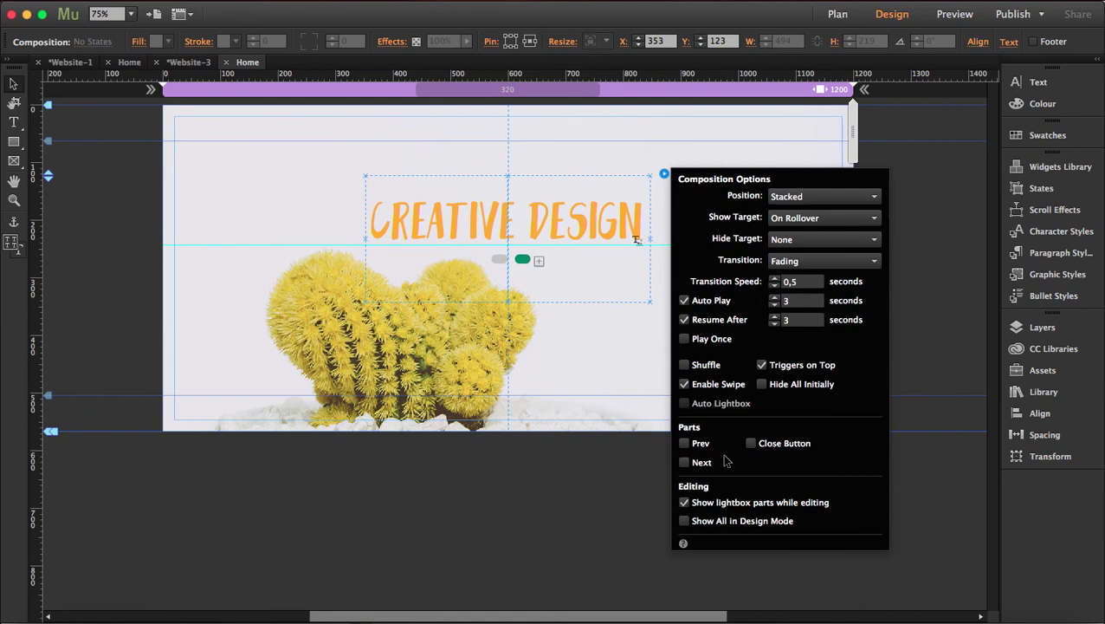
left_click(773, 301)
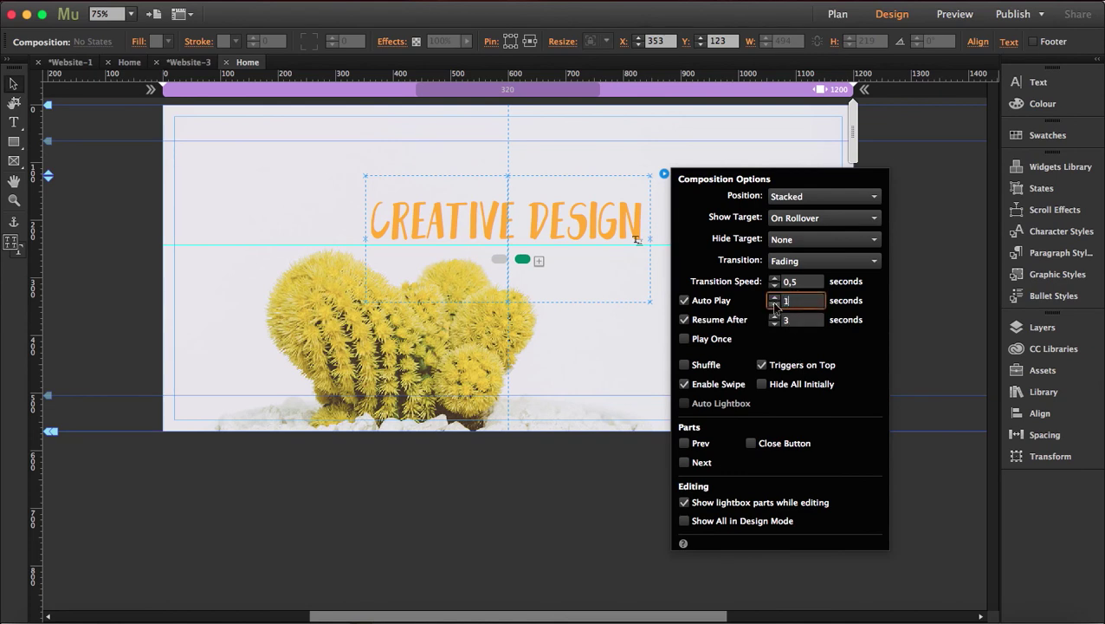
key("Tab")
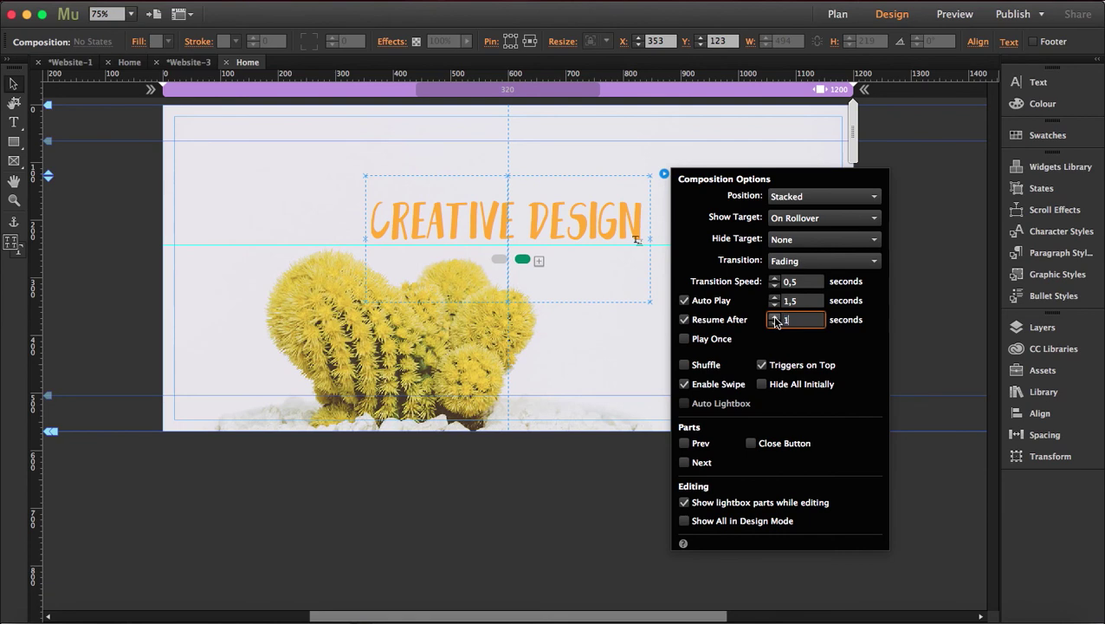
type("1,5")
left_click(963, 346)
key("Escape")
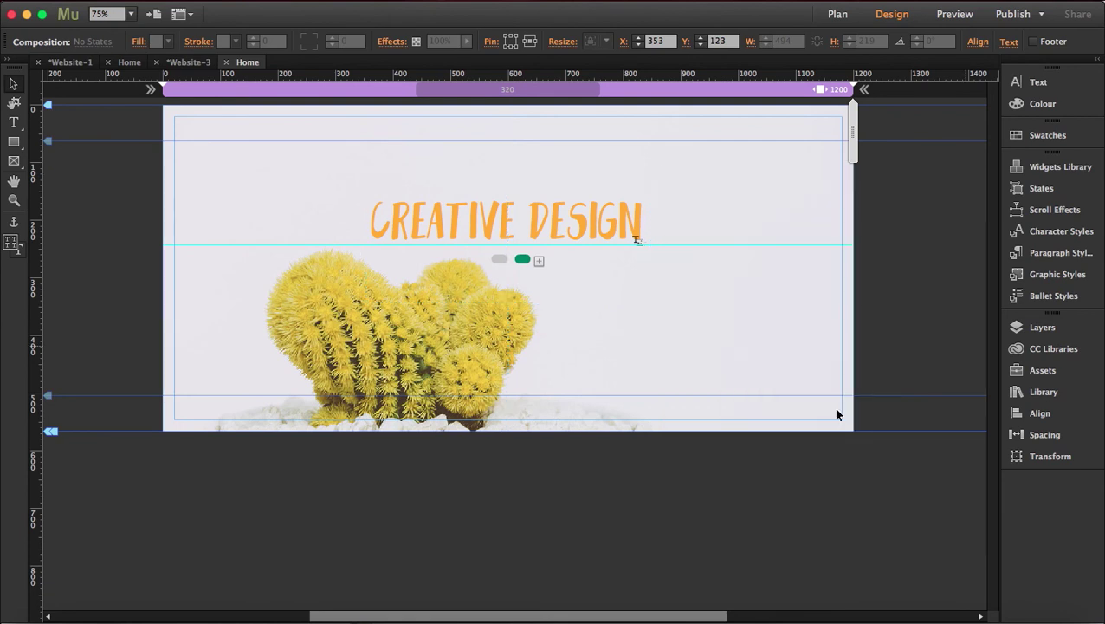
Deselect the slideshow and export the page for a browser preview
left_click(598, 467)
key("super+alt+e")
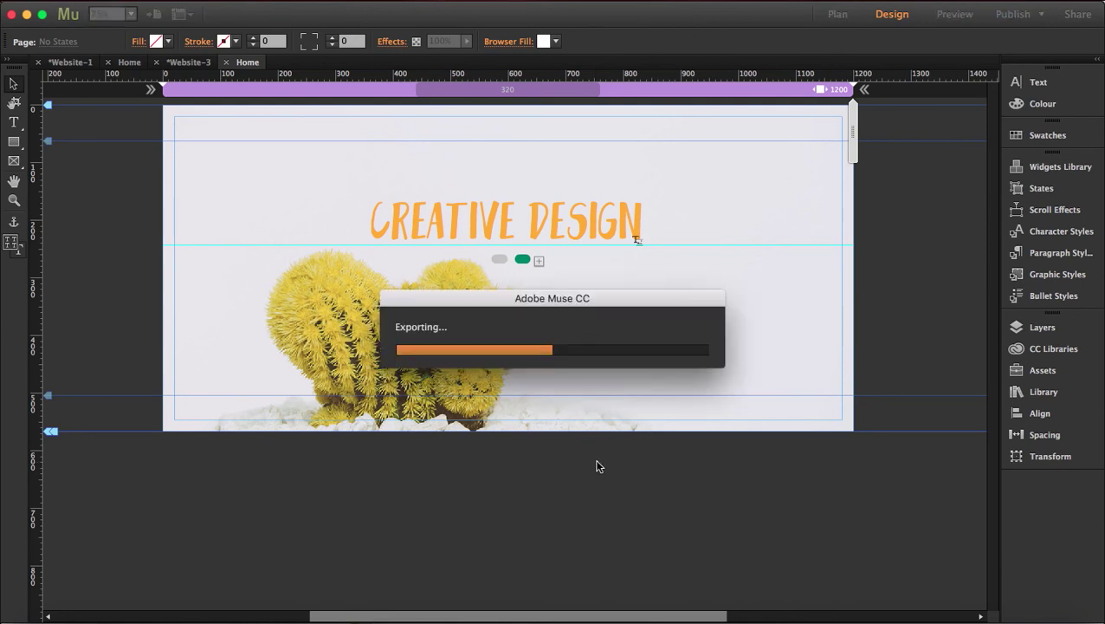